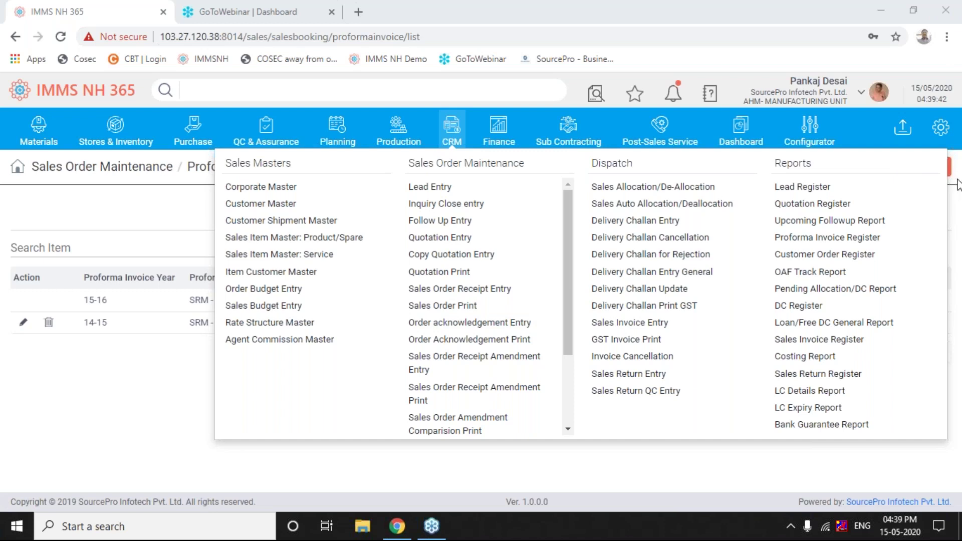
Open the sixth sales order in the Sales Order Receipt Entry list and review its order and internal numbering details.
click(528, 289)
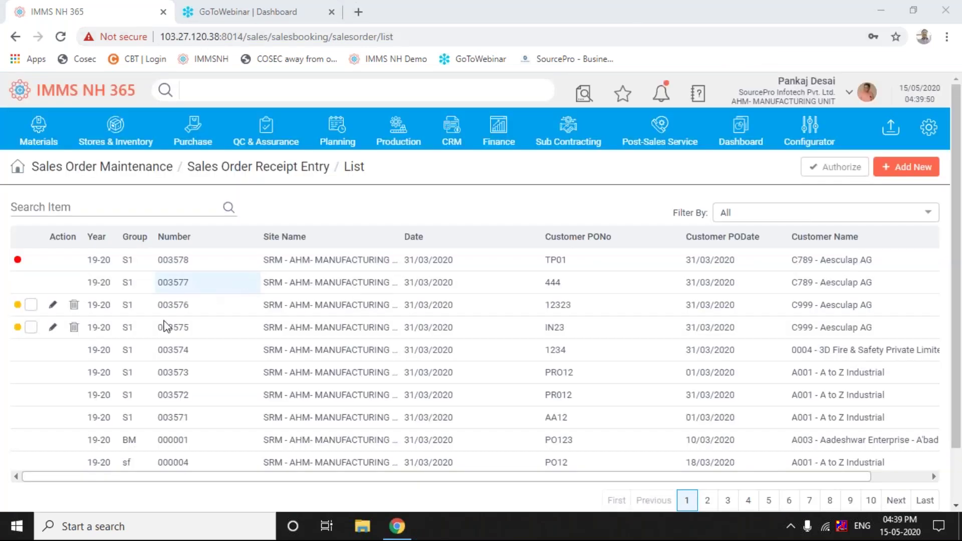
click(198, 377)
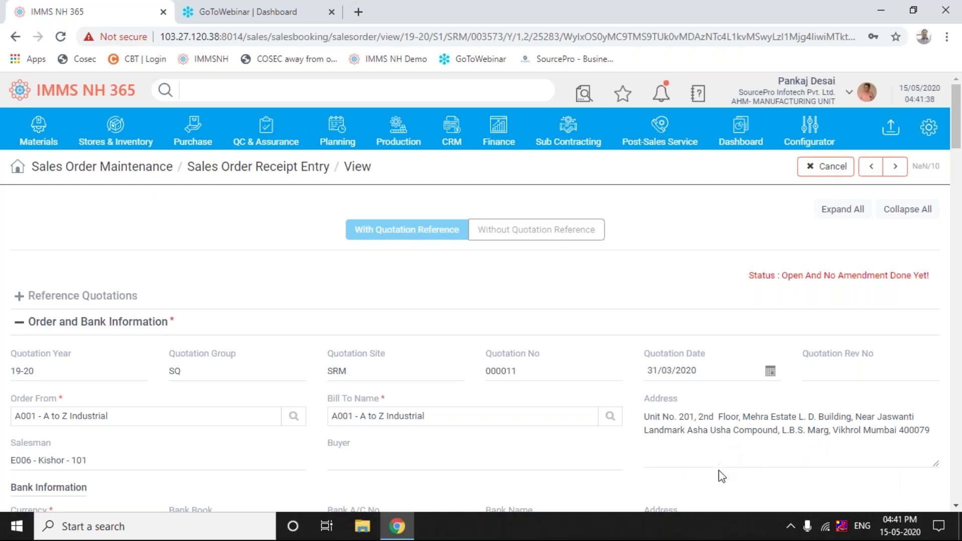
click(956, 507)
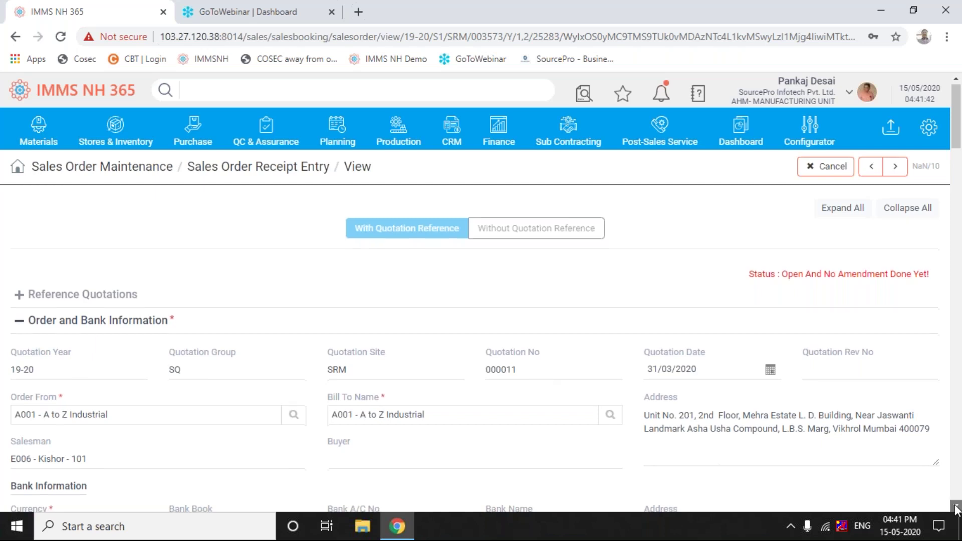
click(956, 507)
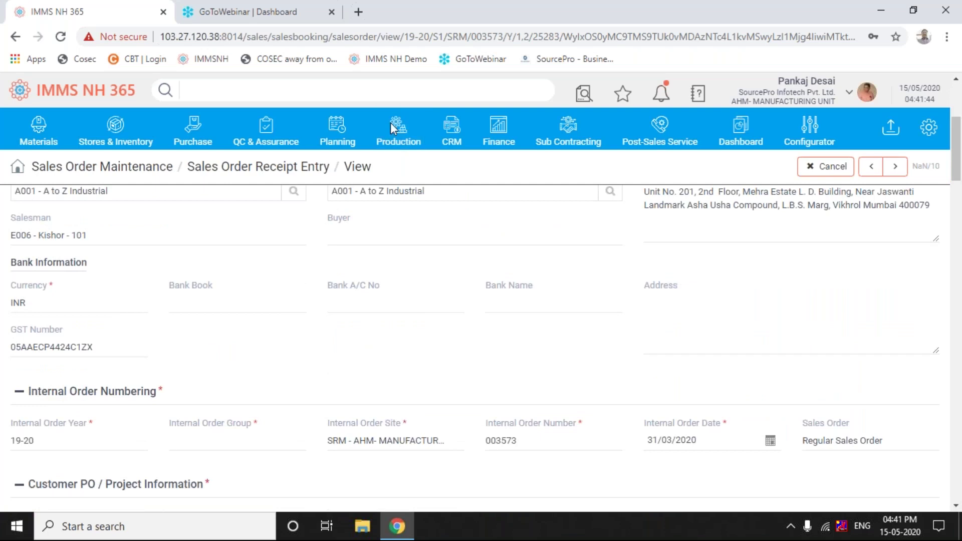
Open the fourth record in the Order acknowledgement Entry list and review its order details, OAF details and item delivery schedule.
click(448, 144)
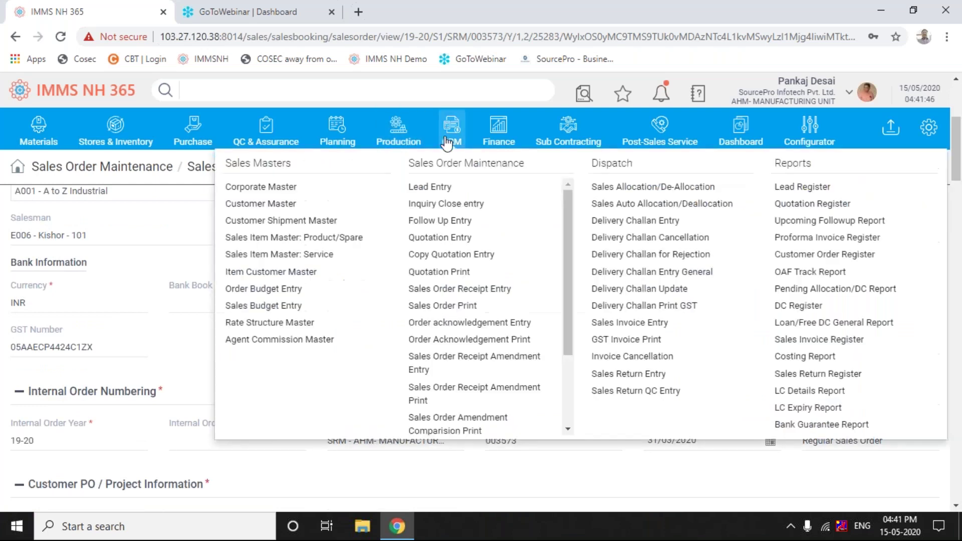
click(453, 325)
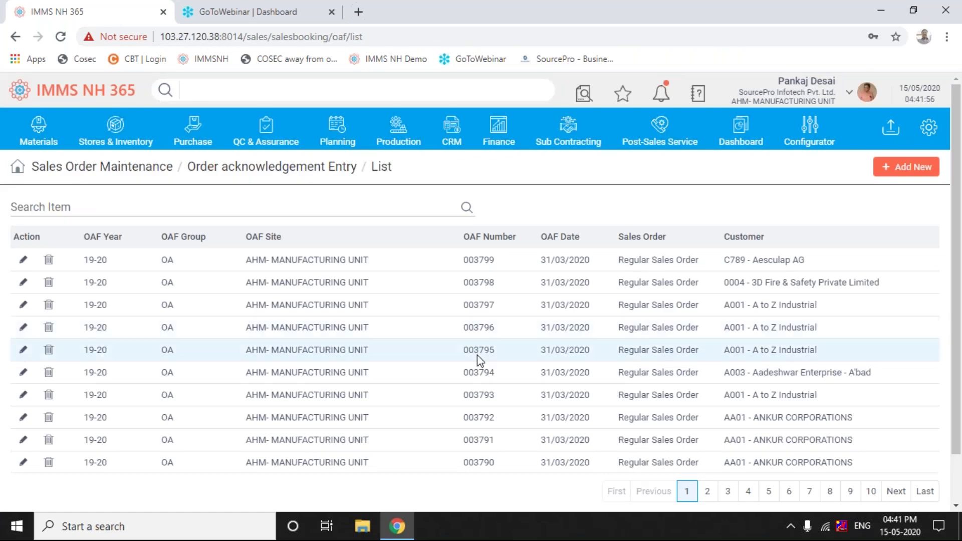
click(490, 331)
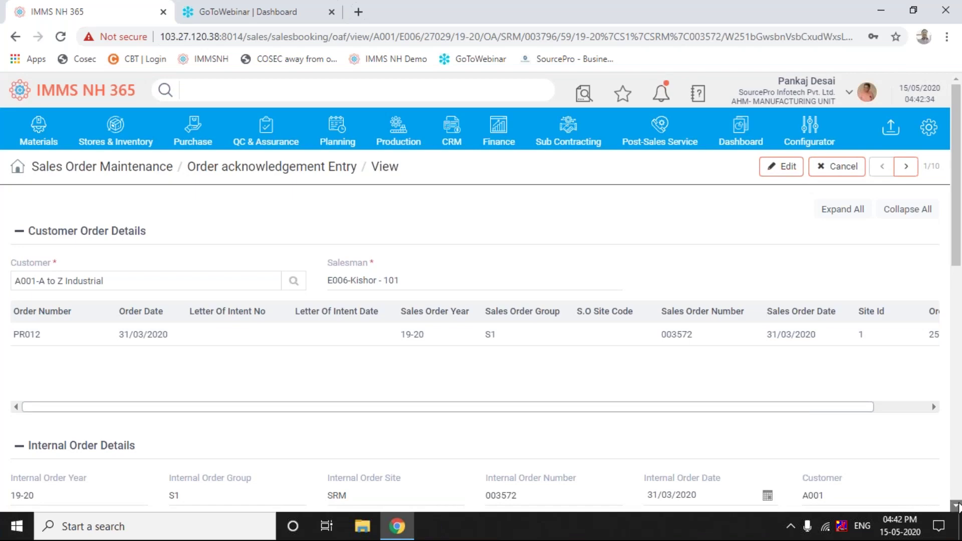
scroll(957, 507, down, 3)
scroll(957, 507, down, 3)
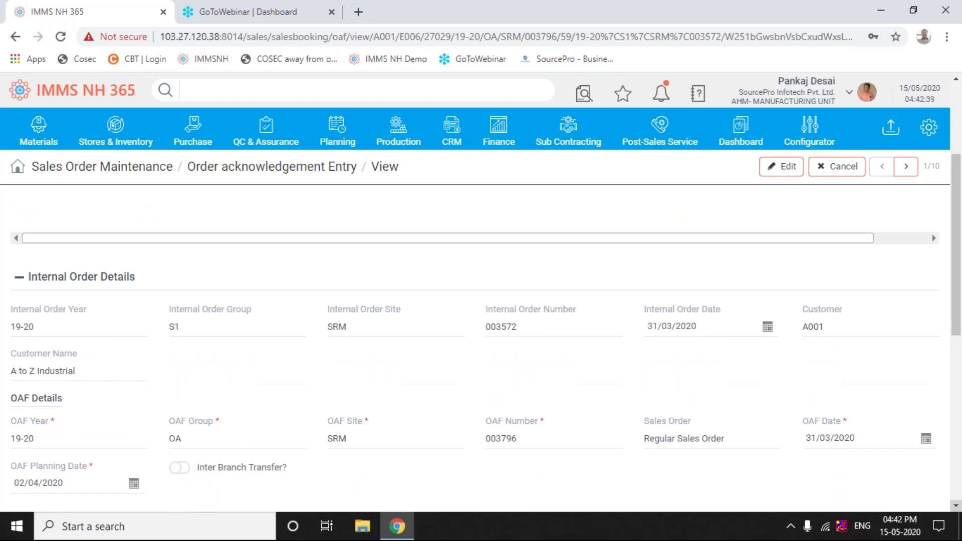
scroll(957, 507, down, 5)
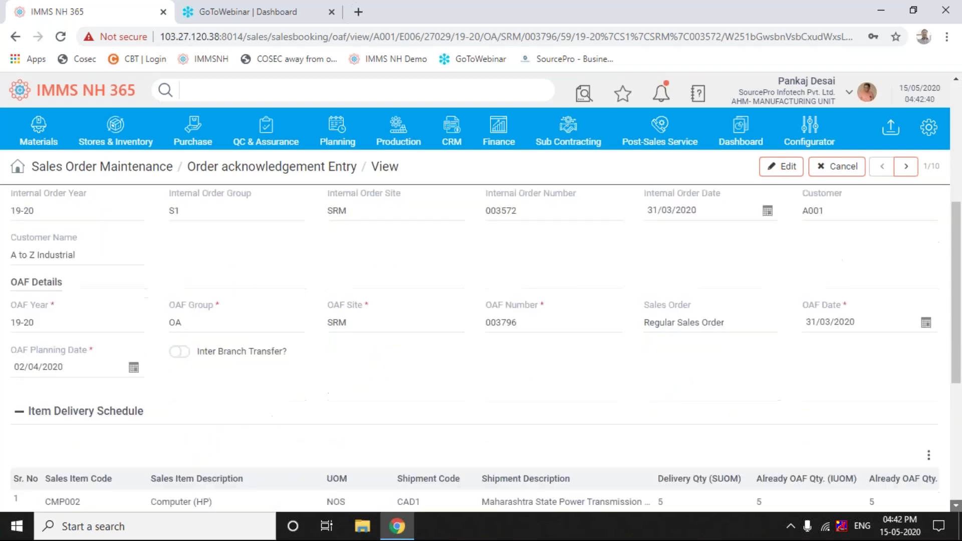
scroll(957, 507, down, 3)
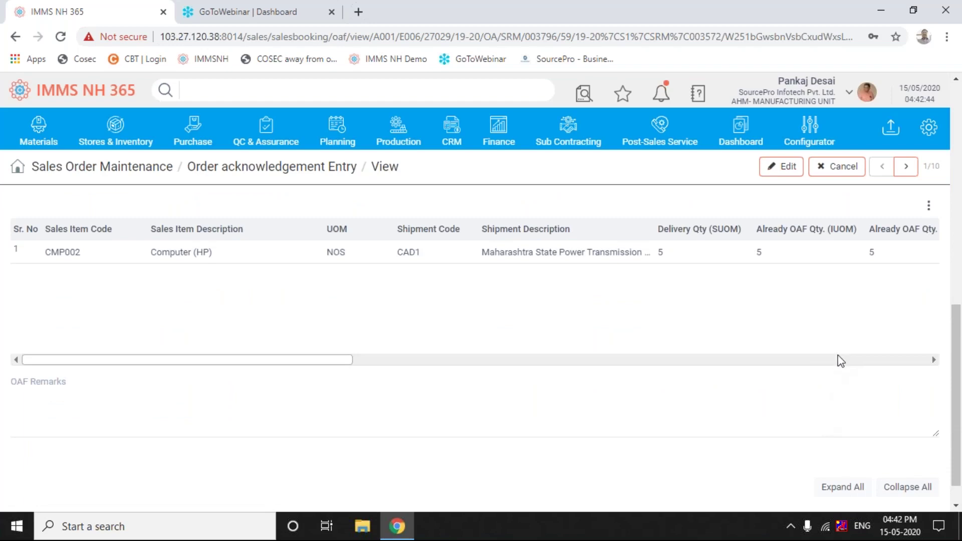
scroll(841, 362, right, 1)
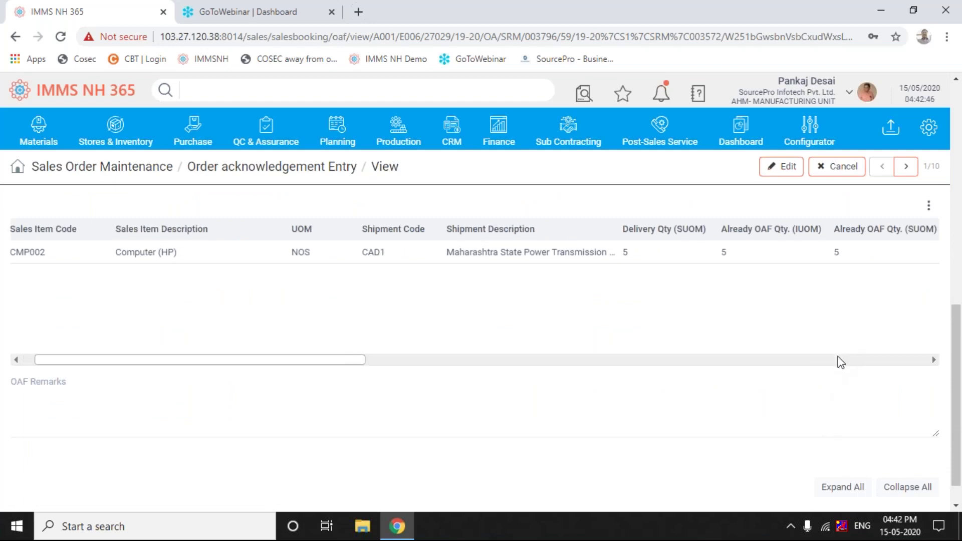
scroll(841, 362, right, 4)
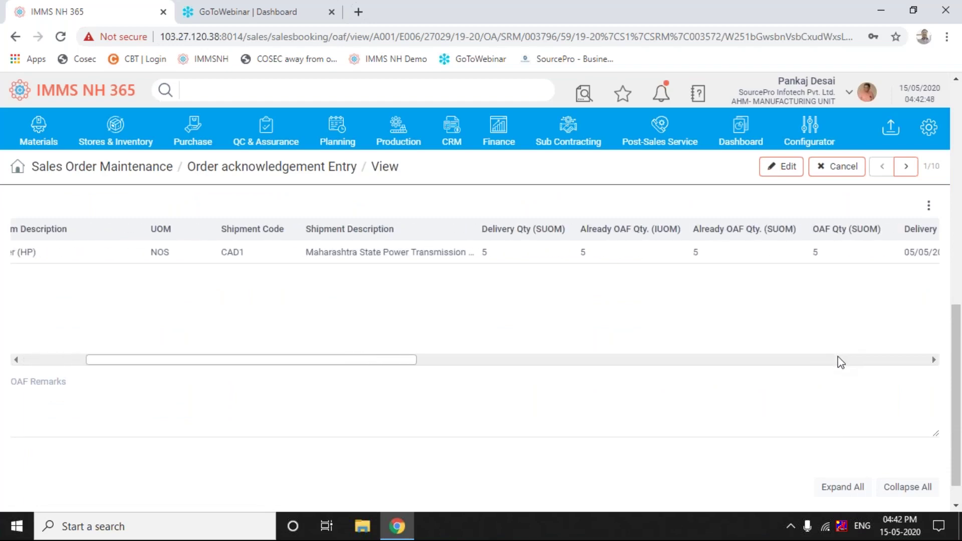
scroll(841, 362, right, 4)
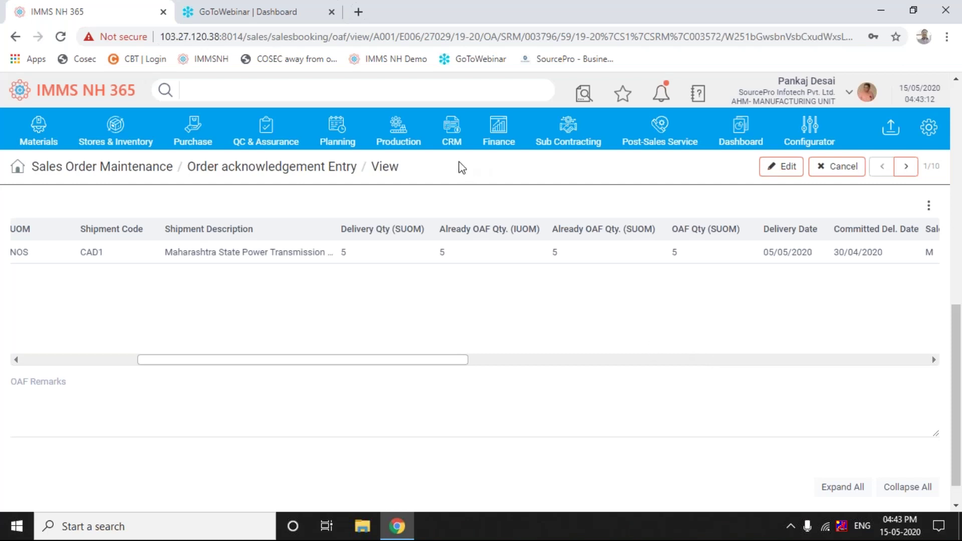
Open Proforma Invoice Entry under Sales Order Maintenance and start a new proforma invoice.
click(451, 134)
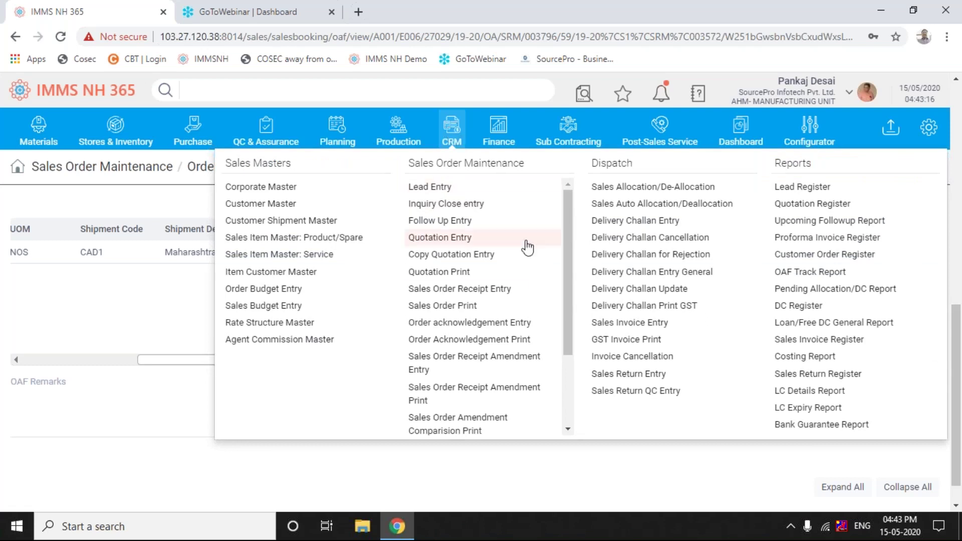
click(567, 431)
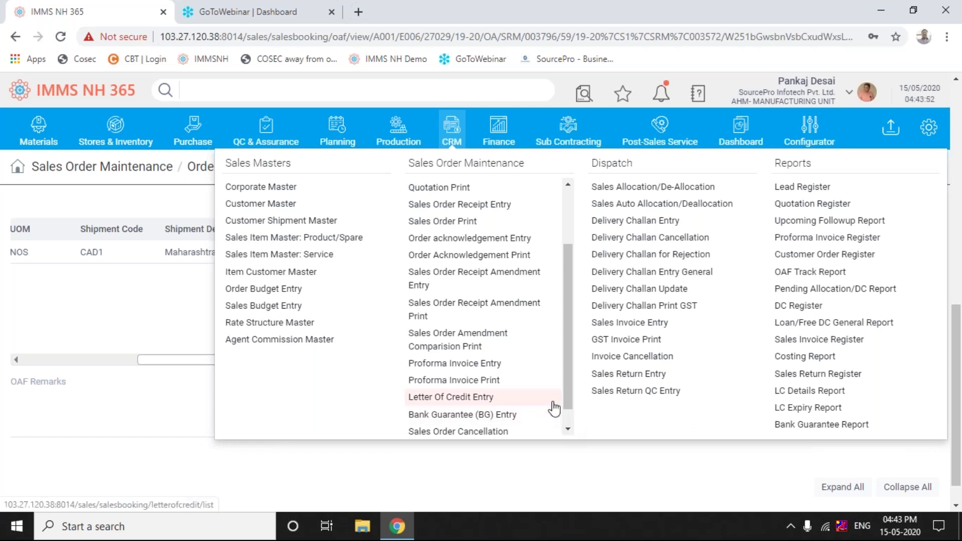
click(503, 369)
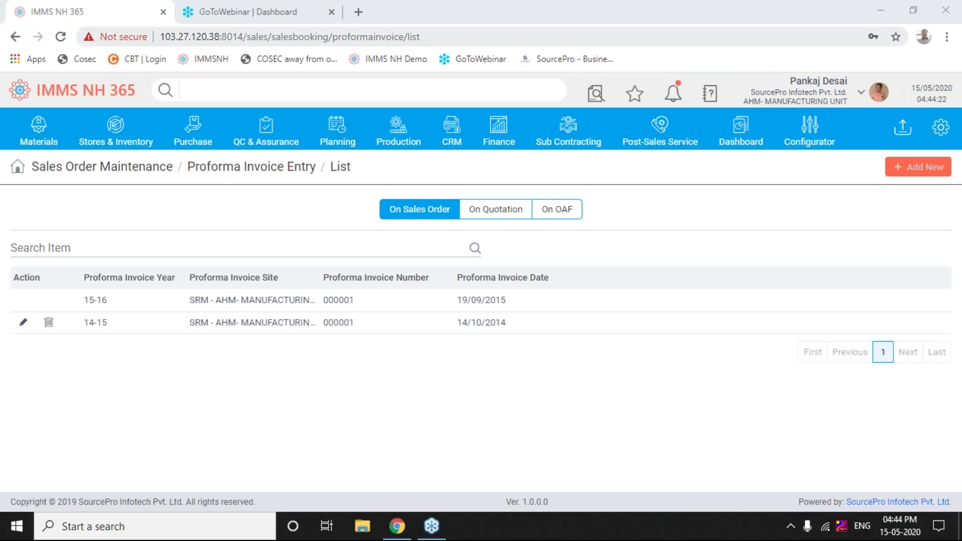
click(918, 167)
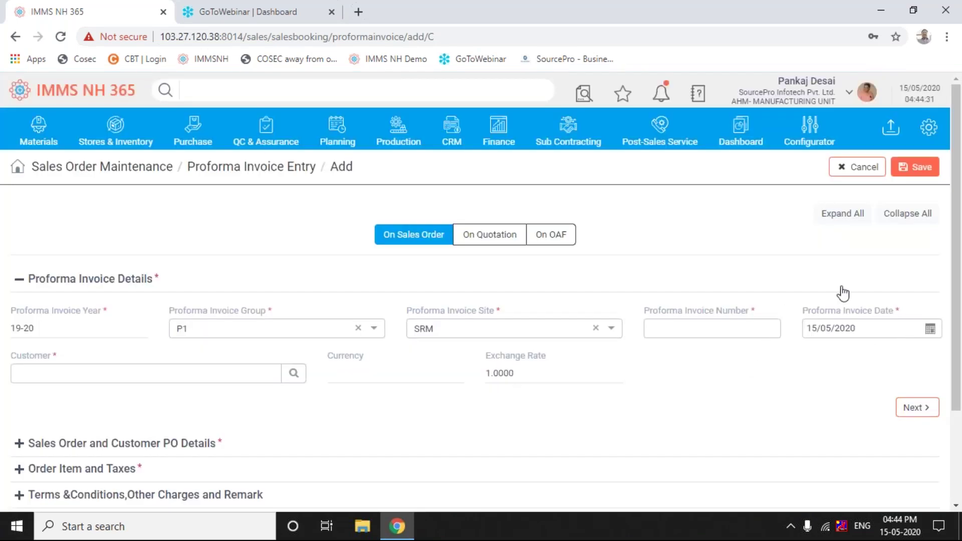
Set the proforma invoice date to 31/03/2020, choose A to Z Industrial as the customer and proceed to the sales order details.
click(932, 331)
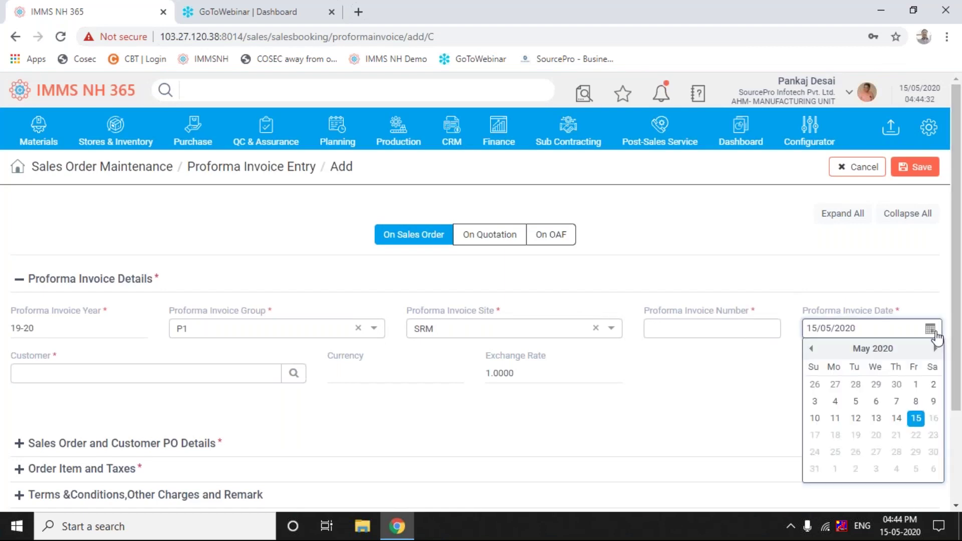
click(811, 349)
click(810, 349)
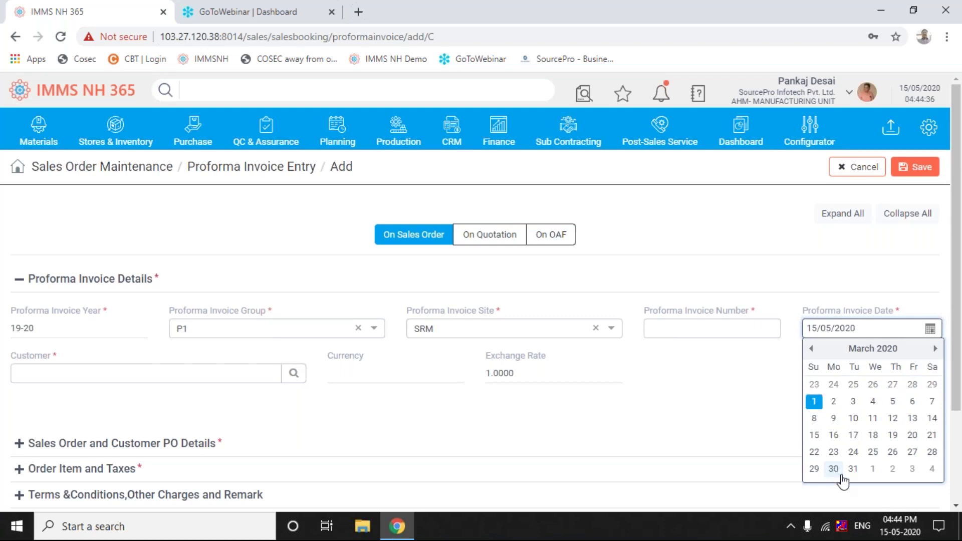
click(854, 472)
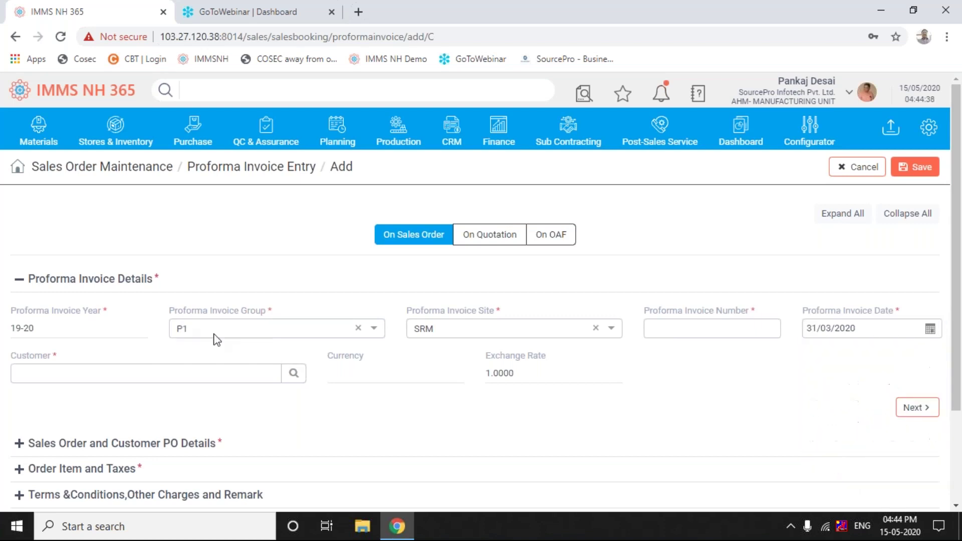
click(295, 375)
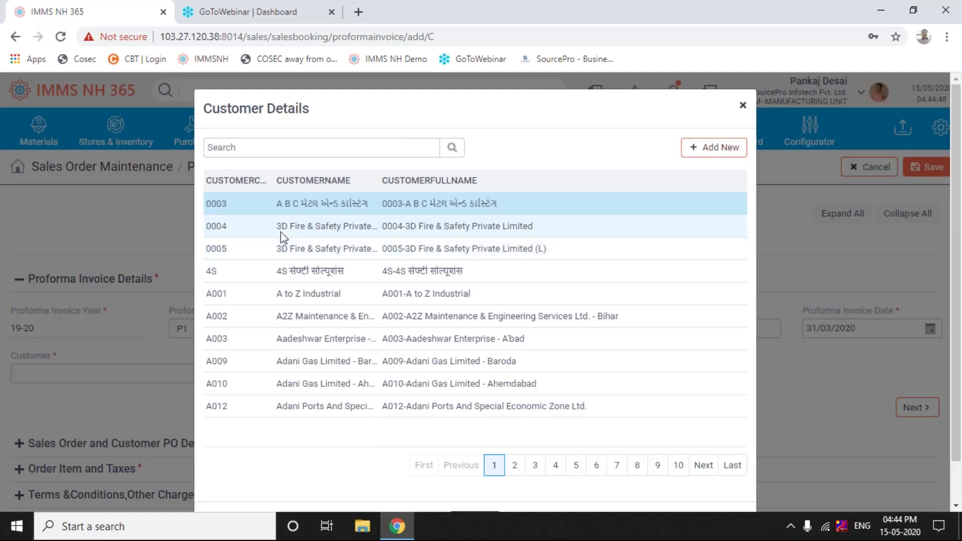
double_click(223, 294)
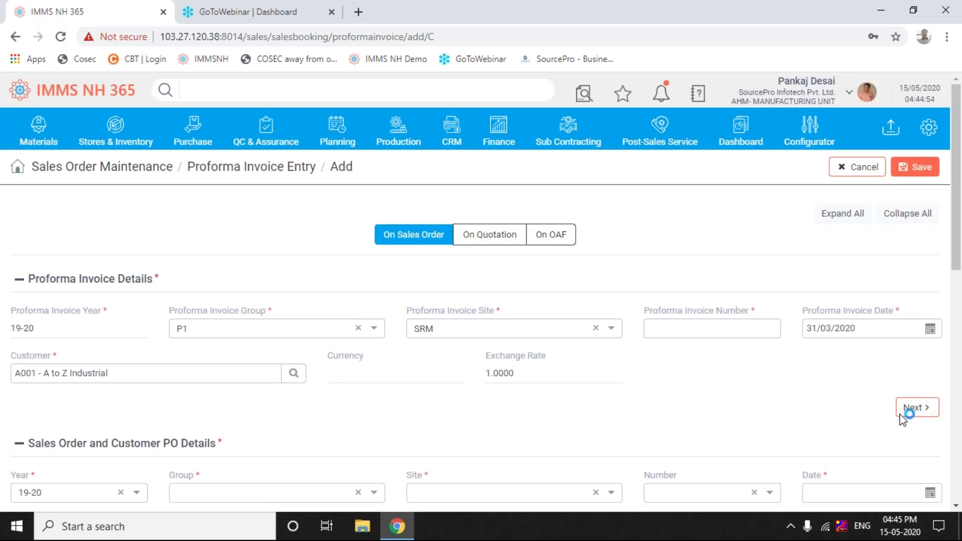
click(918, 420)
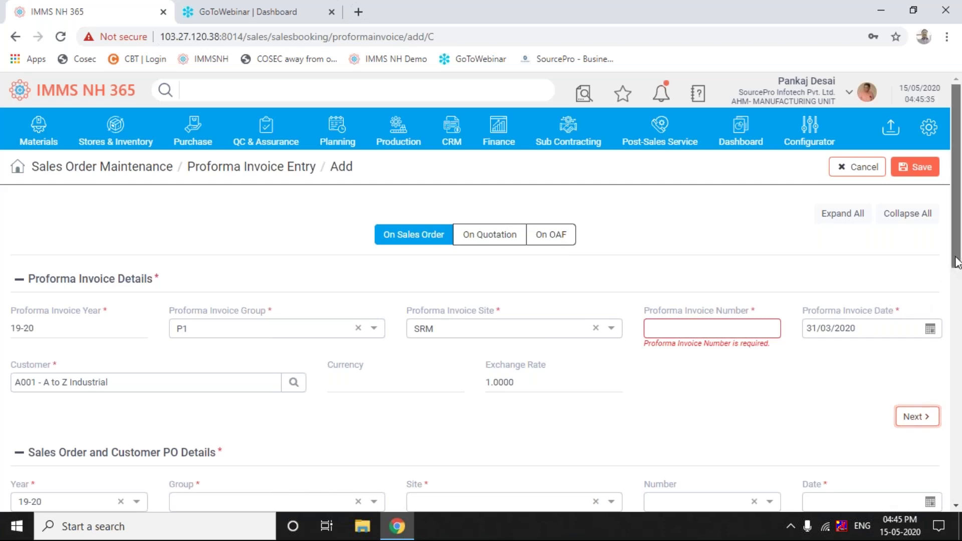
Reference the sales order by selecting group S1, site SRM and the last order number offered.
drag(958, 262, 958, 323)
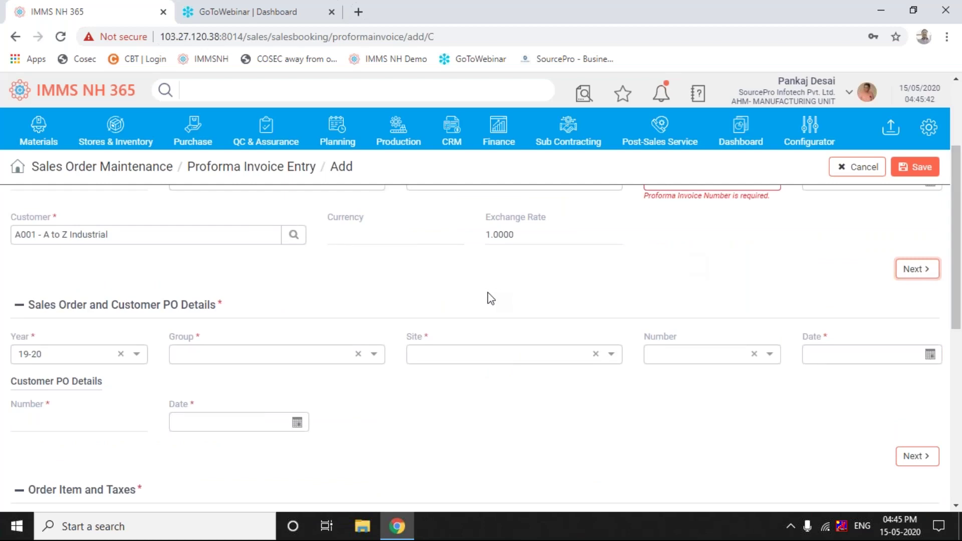
click(373, 355)
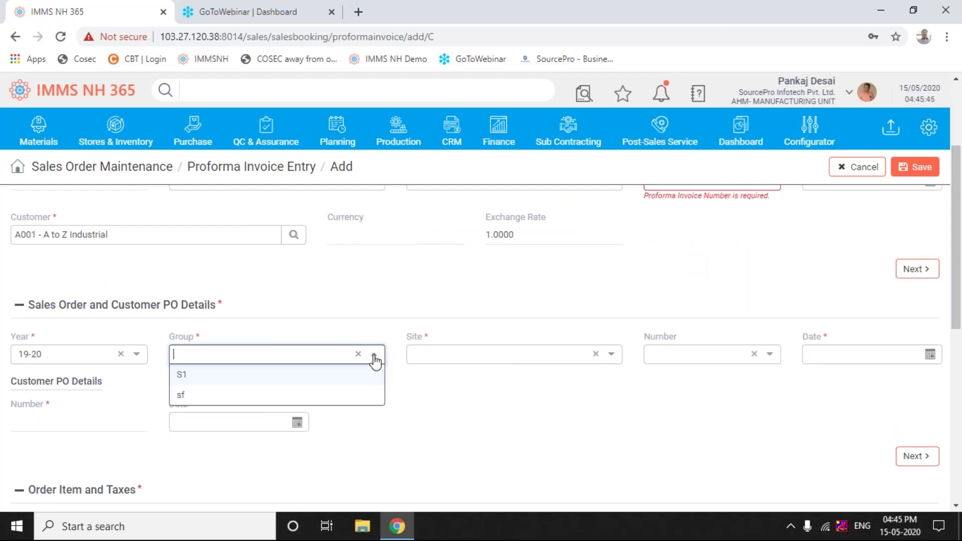
click(221, 383)
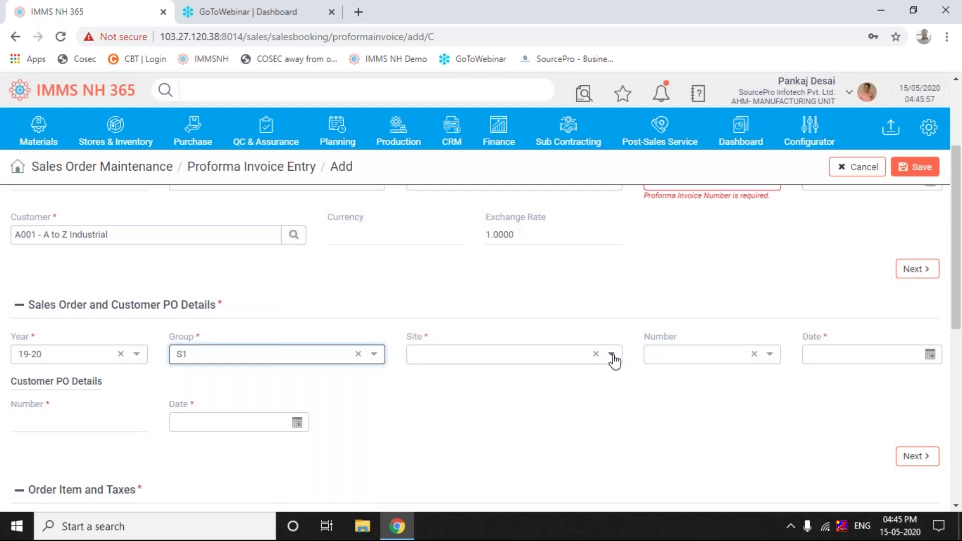
click(612, 355)
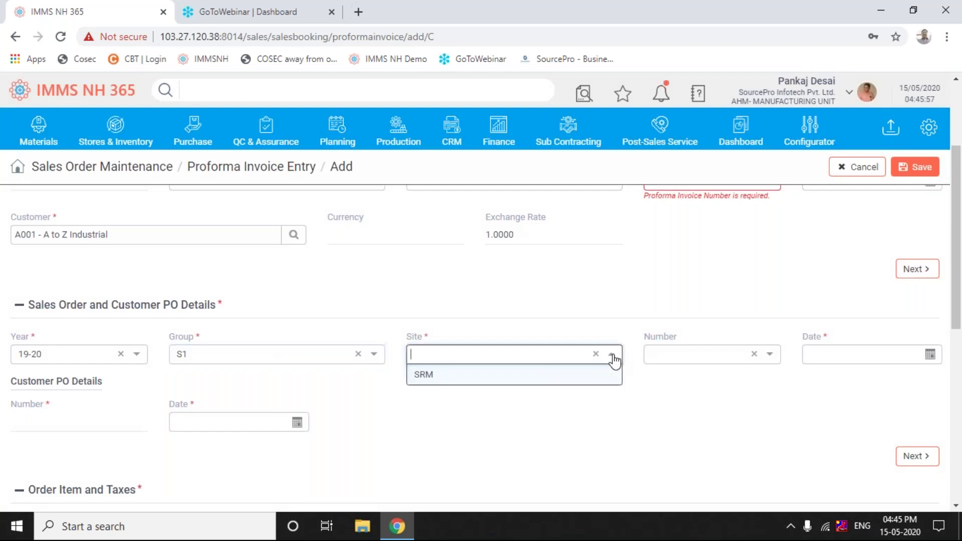
click(495, 381)
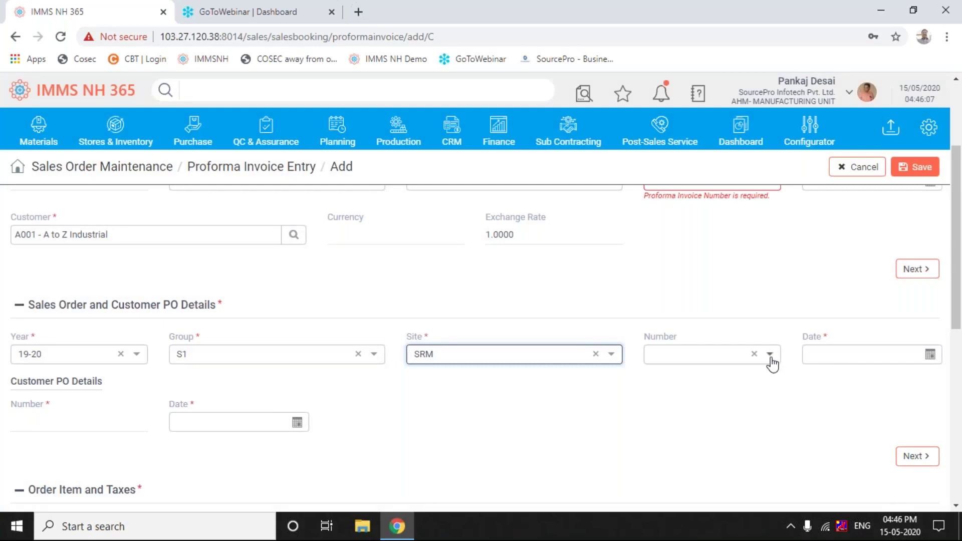
click(770, 354)
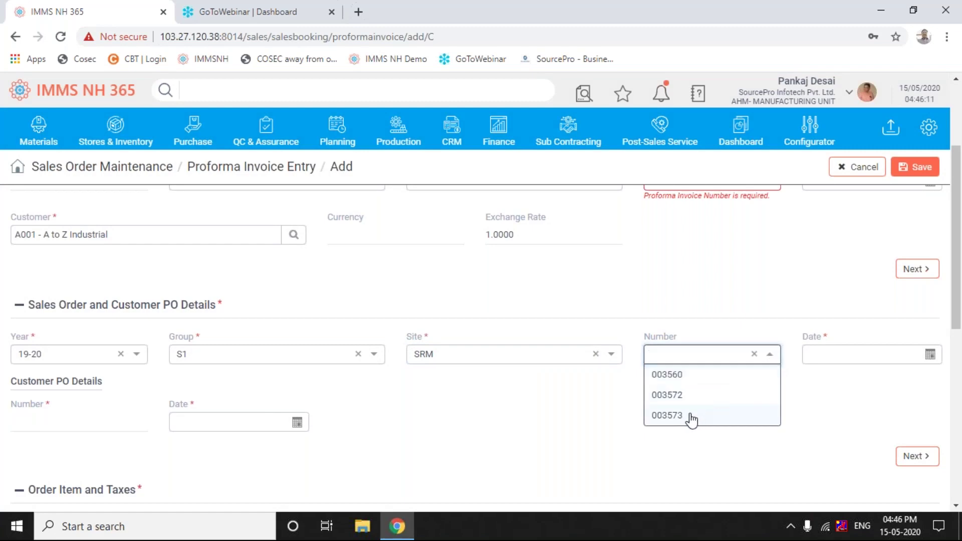
click(667, 415)
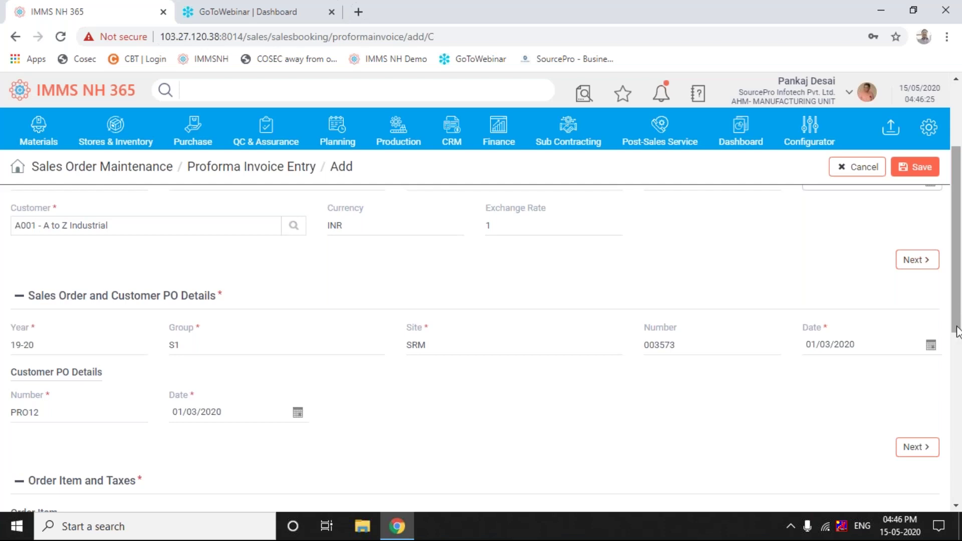
Set the invoice quantity of the Computer (HP) order item to 5.
drag(958, 332, 960, 441)
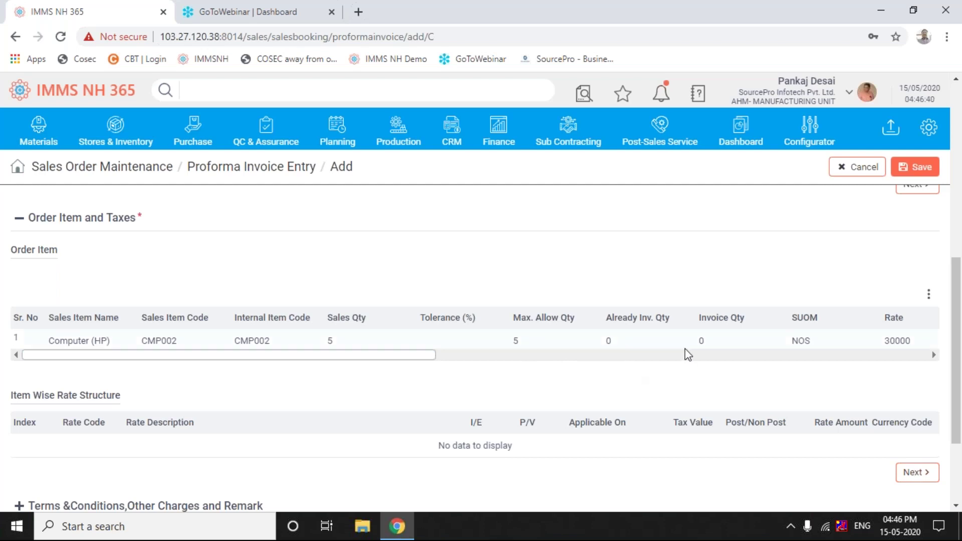
click(721, 346)
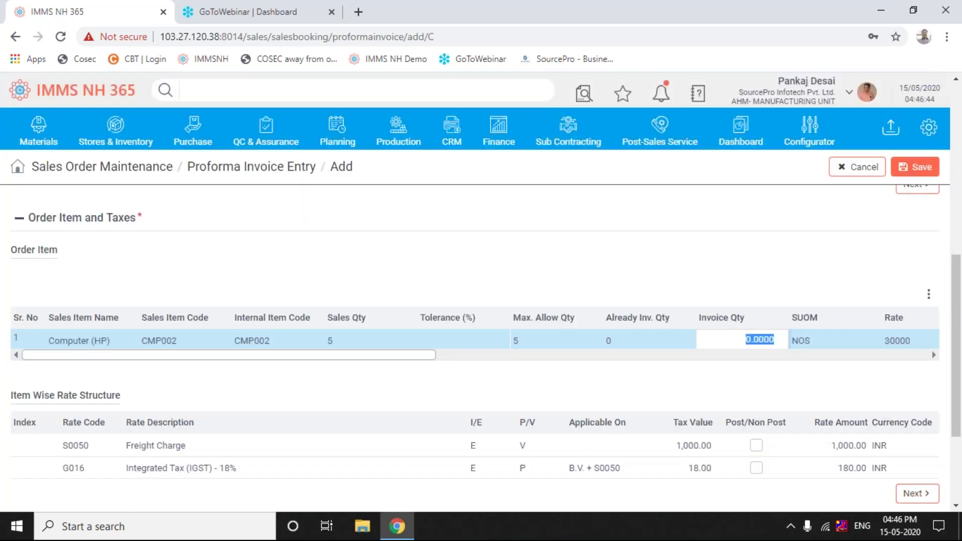
text(5)
key(Tab)
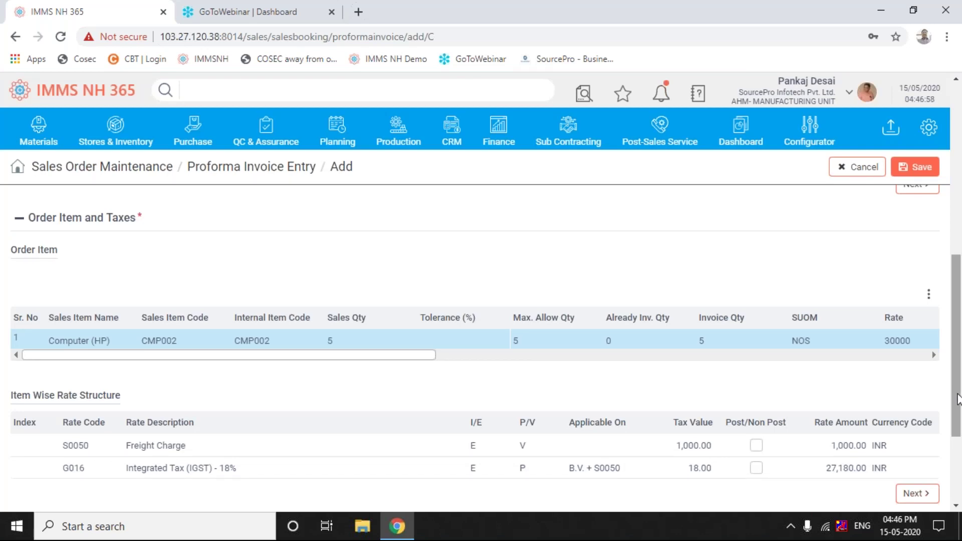
Expand the Total Order Value section of the proforma invoice.
drag(957, 400, 960, 436)
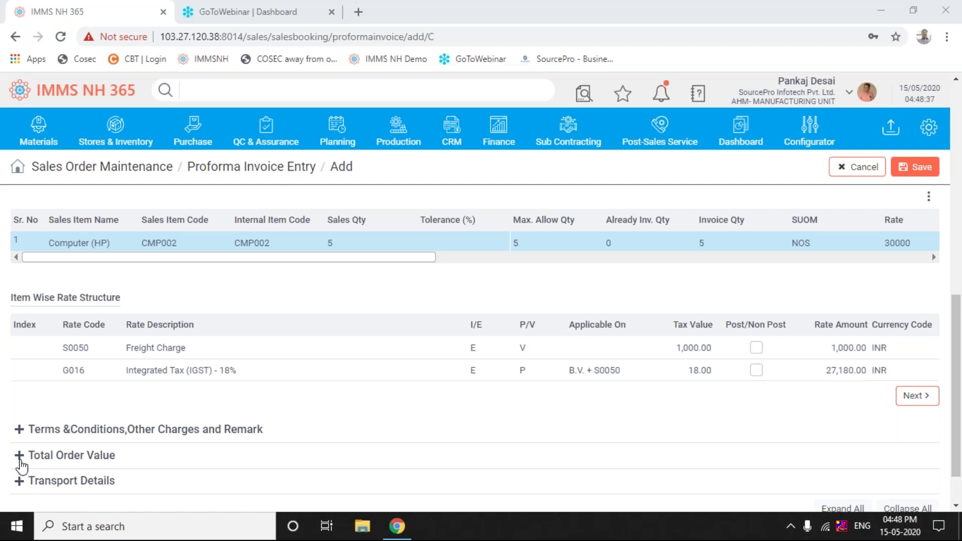
click(19, 459)
click(20, 463)
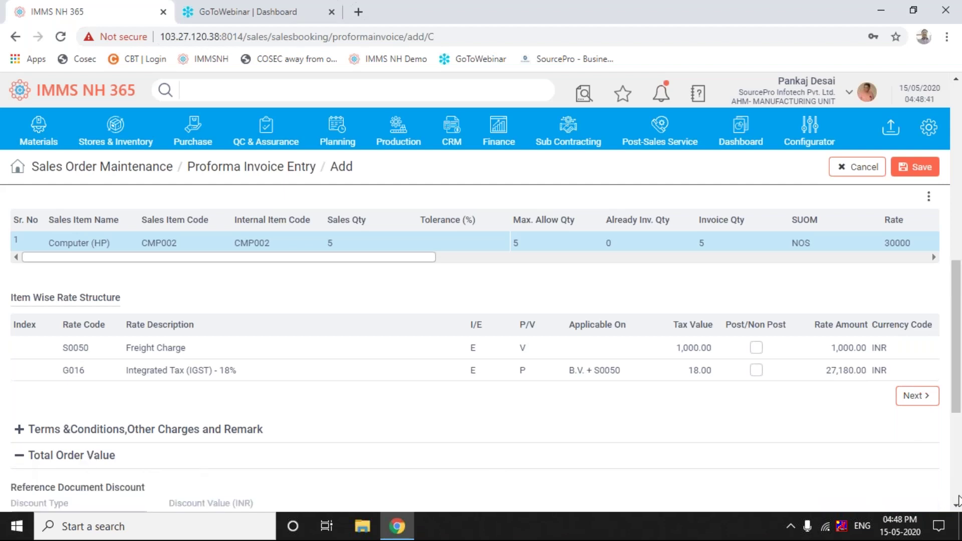
Review the discount, advance, retention and total amounts in the proforma invoice's Total Order Value section.
click(957, 503)
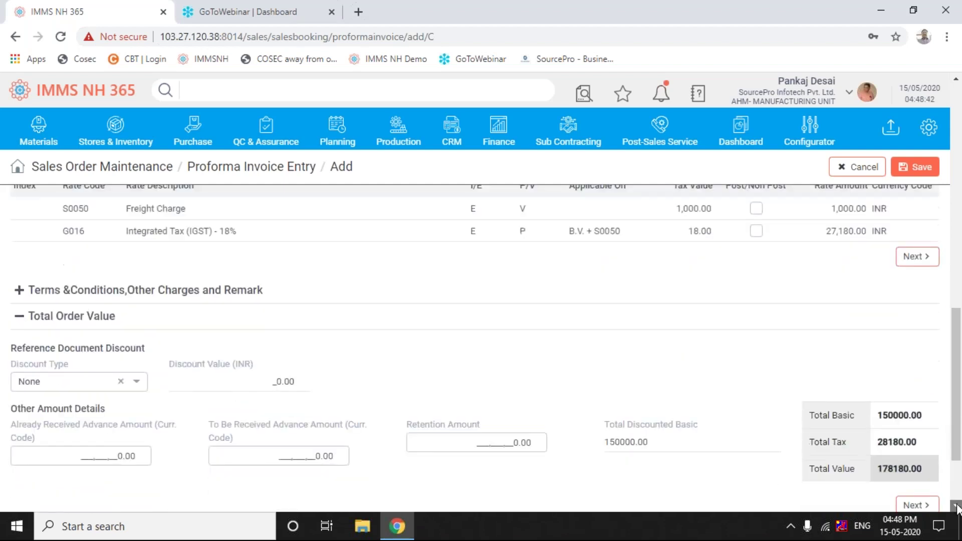
click(957, 506)
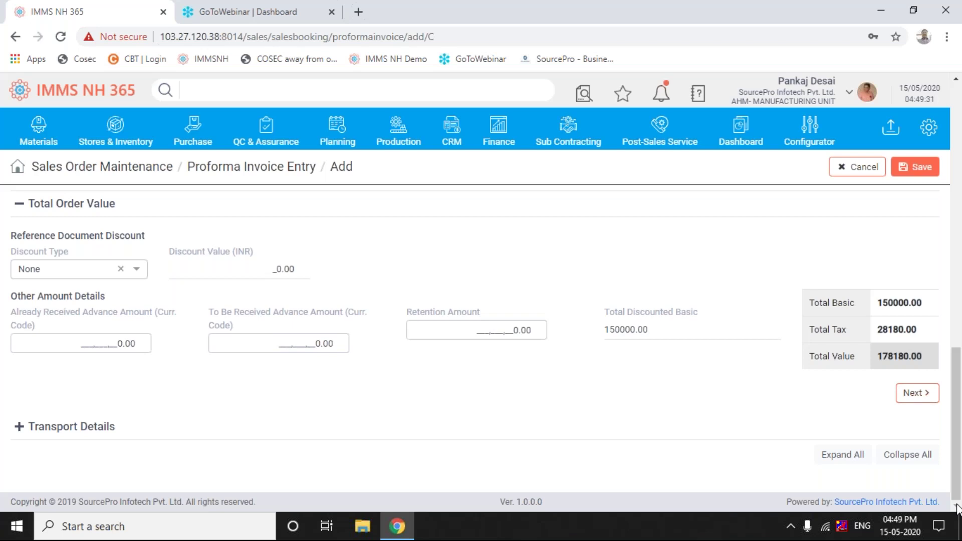
scroll(955, 458, up, 1)
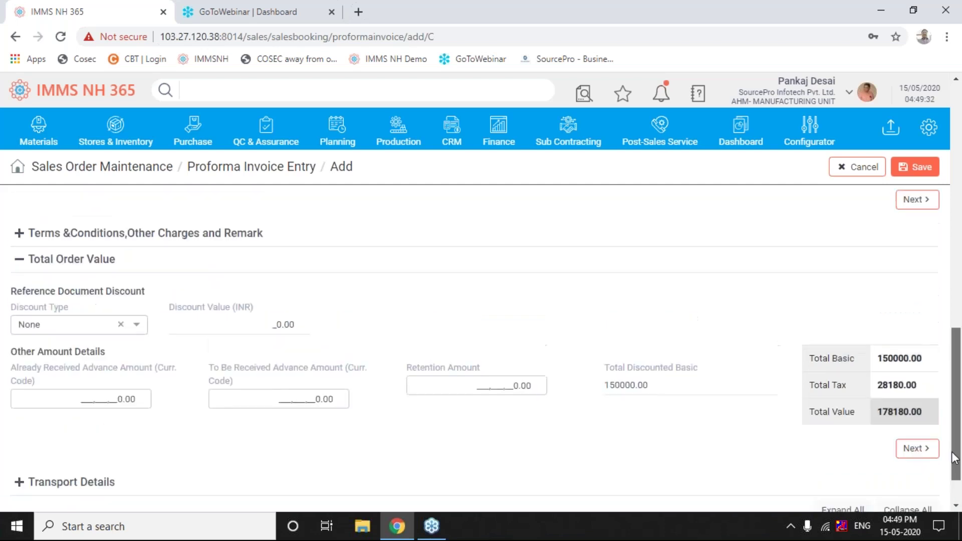
scroll(953, 457, up, 1)
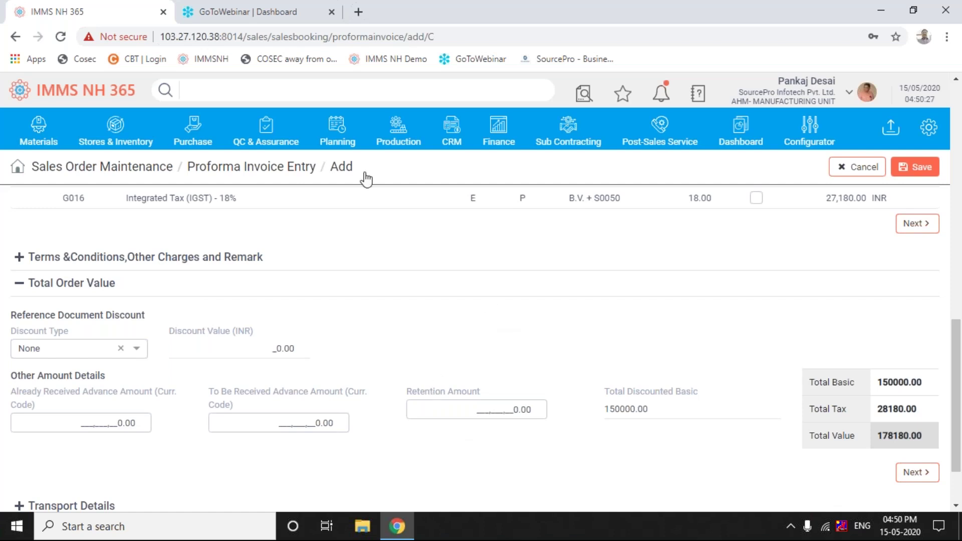
Open the Proforma Invoice Print page of Sales Order Maintenance.
click(454, 133)
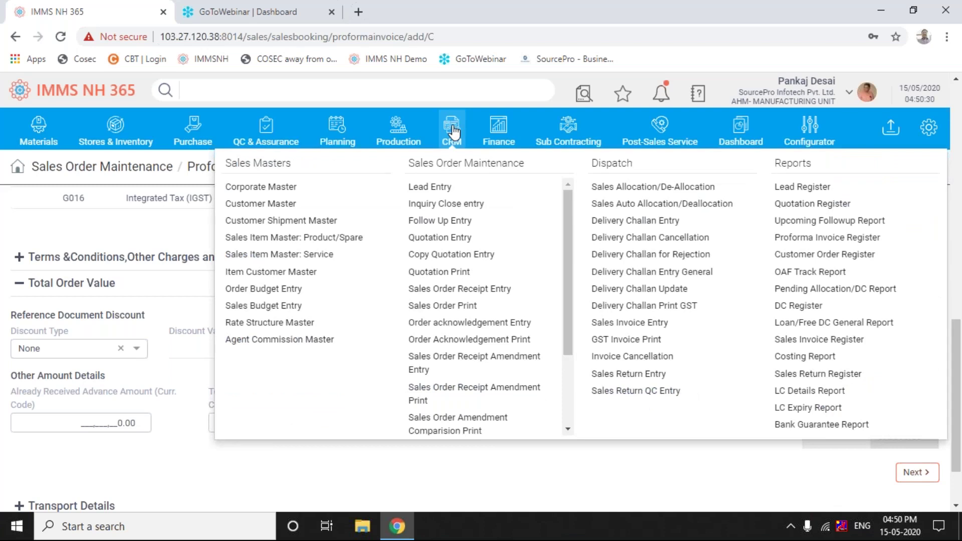
scroll(568, 384, down, 4)
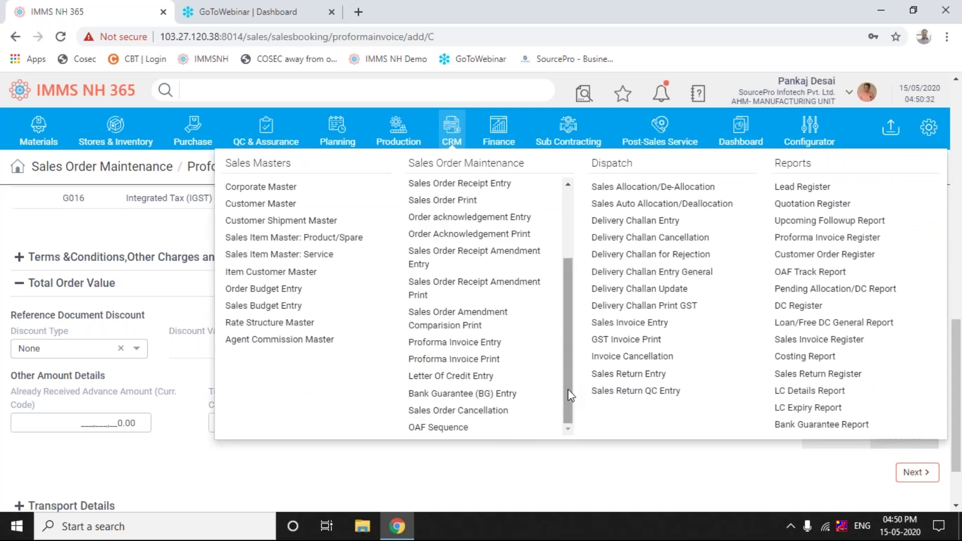
click(475, 360)
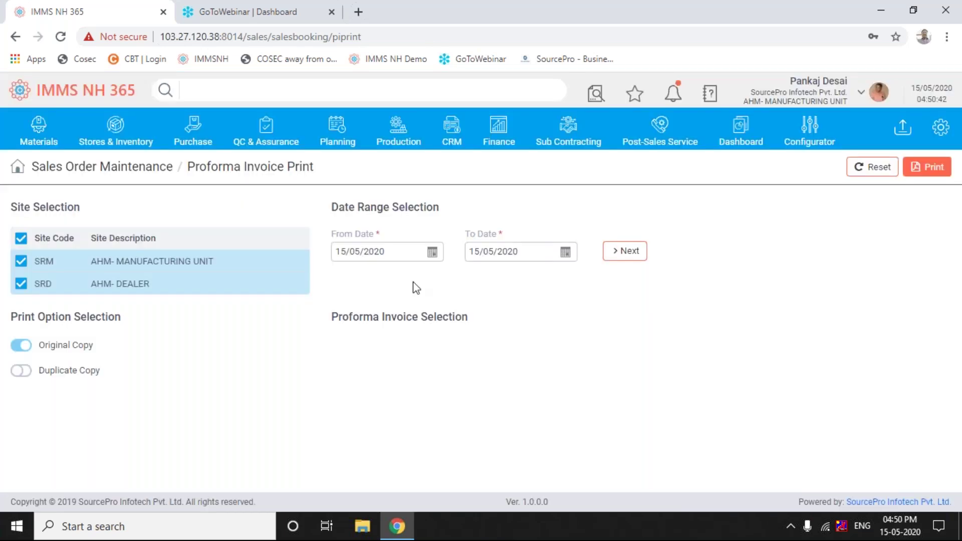
Search for printable proforma invoices dated from 01/04/2019 to 15/05/2020.
click(432, 251)
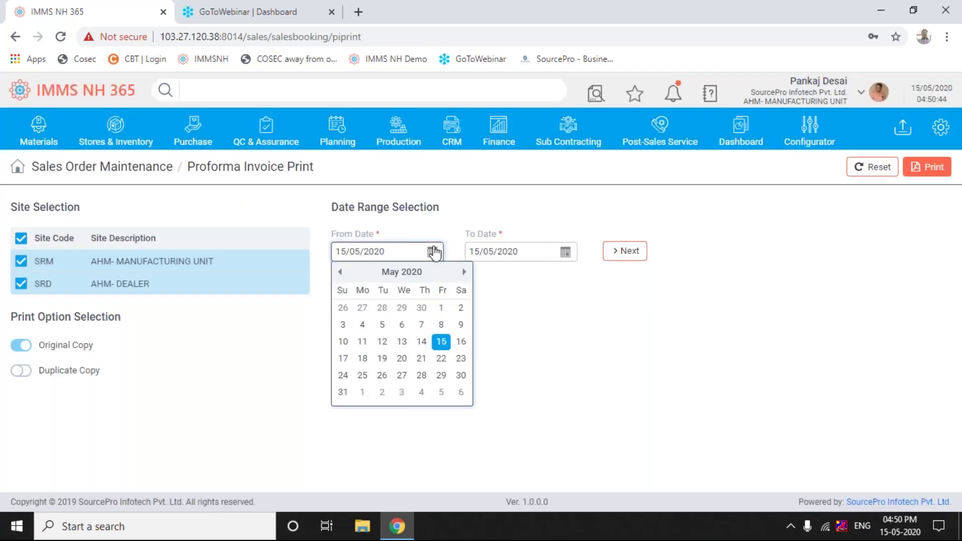
click(341, 272)
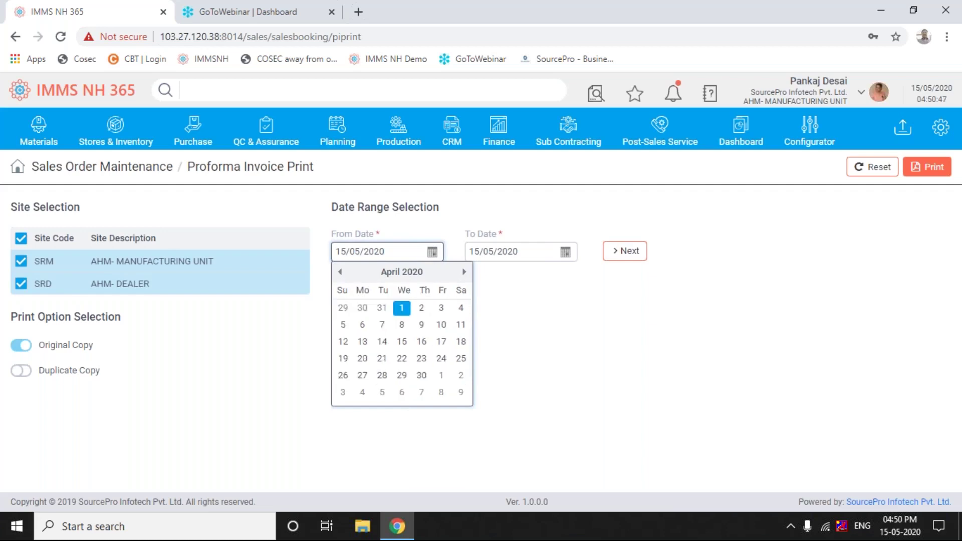
click(385, 274)
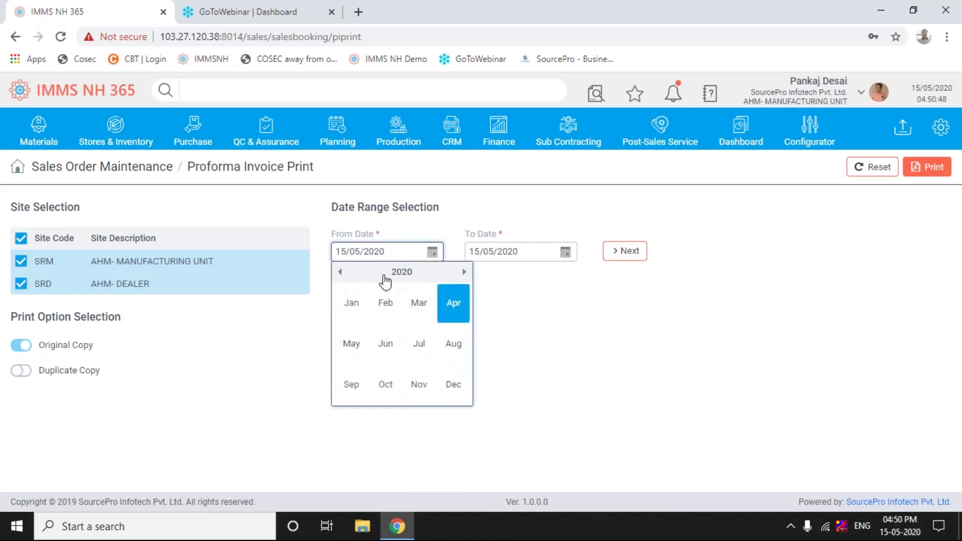
click(339, 272)
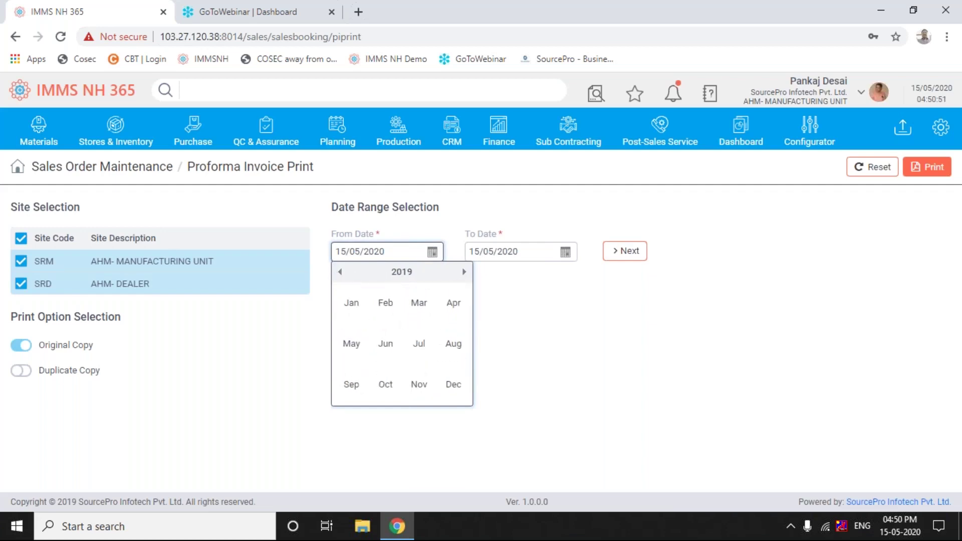
click(453, 304)
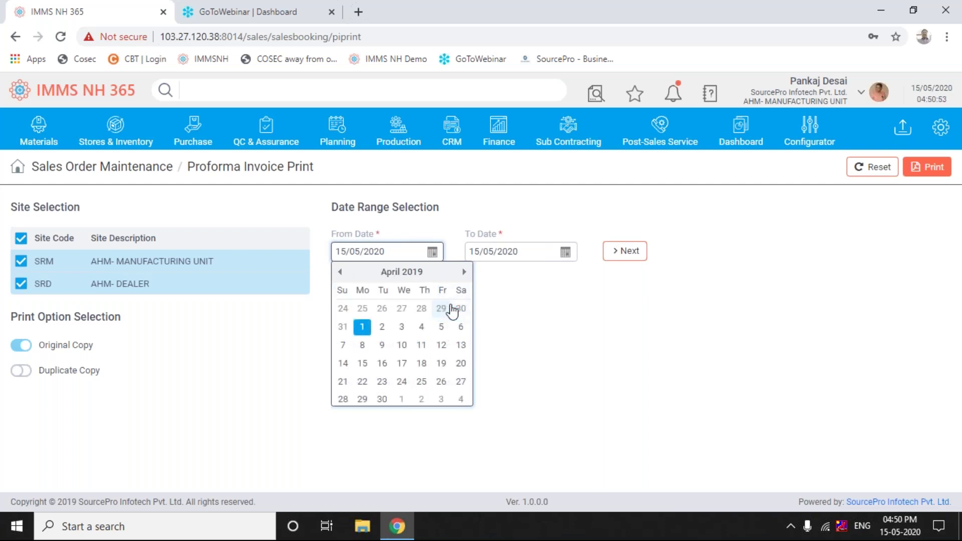
click(362, 327)
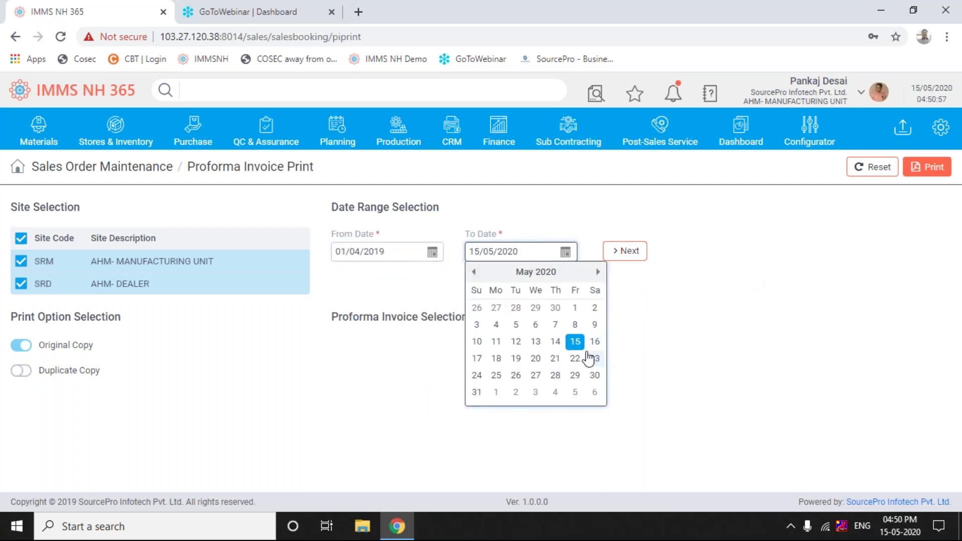
click(617, 345)
click(629, 251)
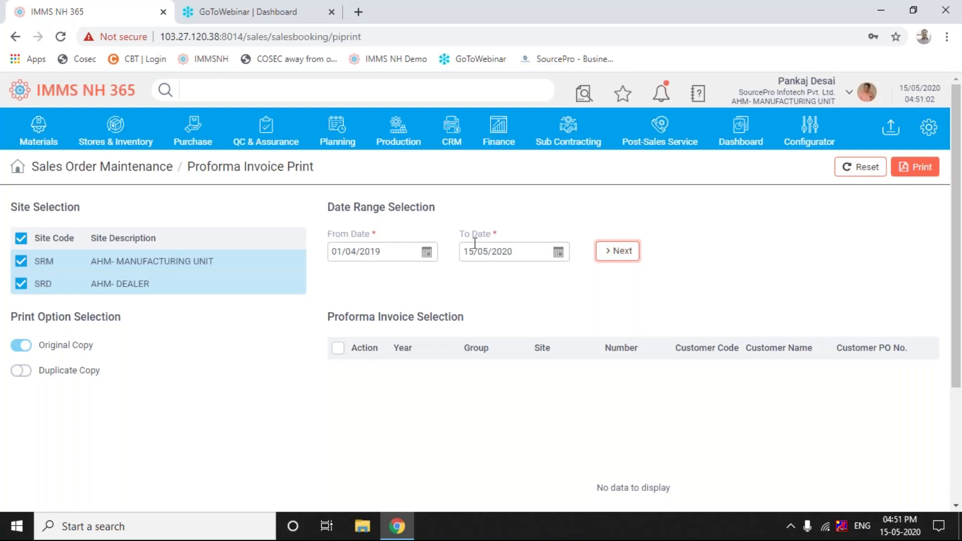
Extend the proforma invoice search back to a From Date of 01/04/2016 and rerun it.
click(426, 256)
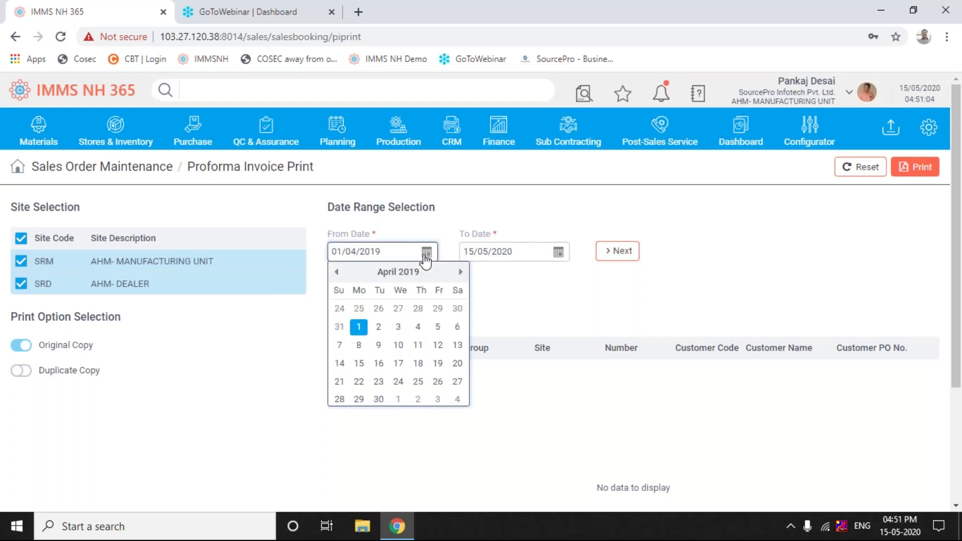
click(379, 275)
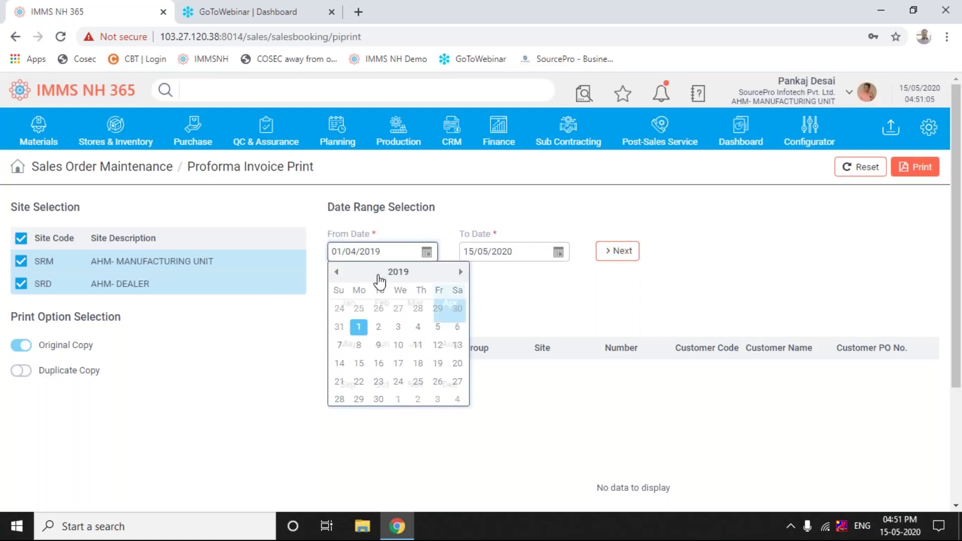
click(336, 272)
click(336, 271)
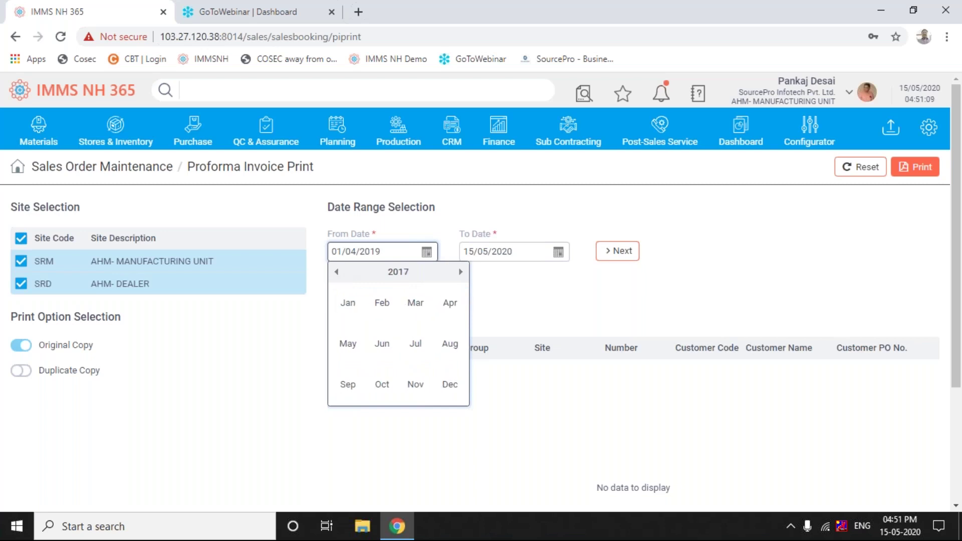
click(336, 272)
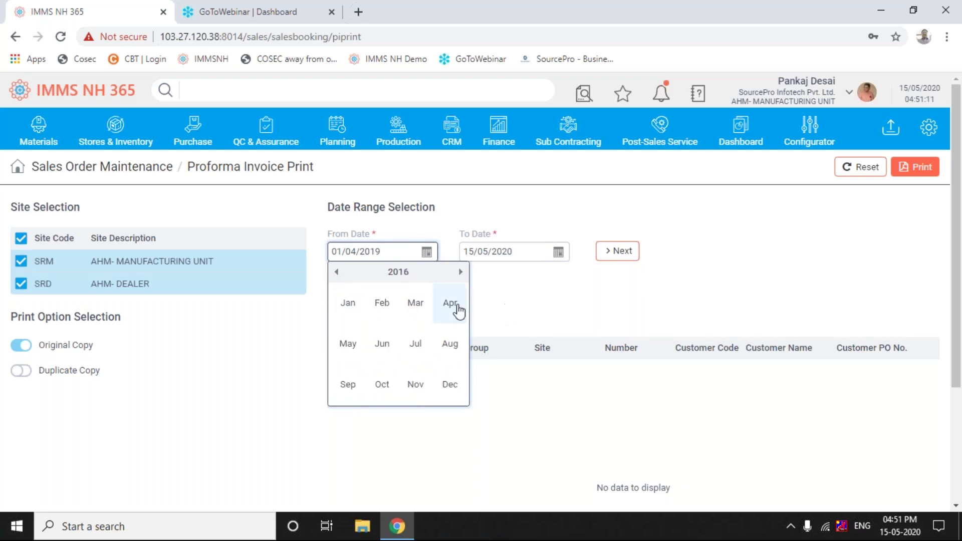
click(451, 303)
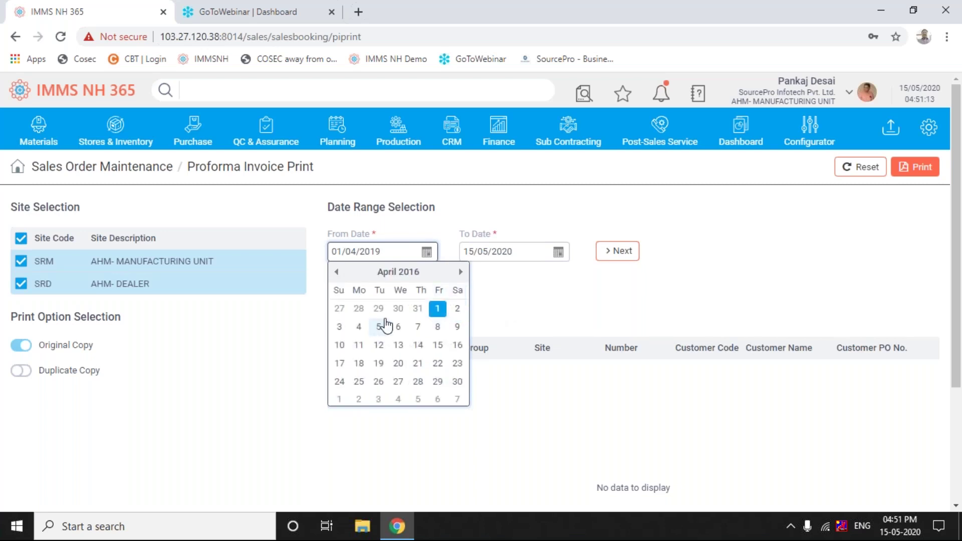
click(431, 311)
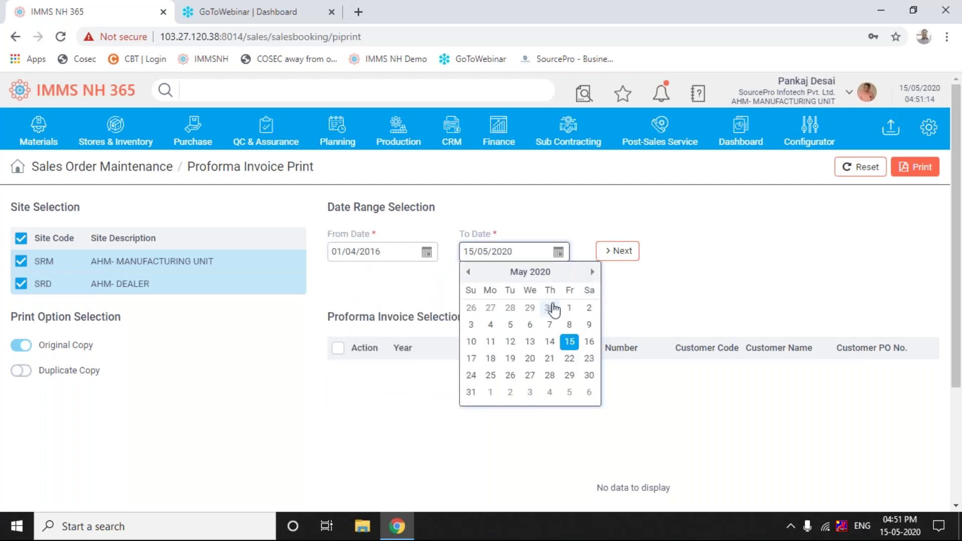
click(569, 341)
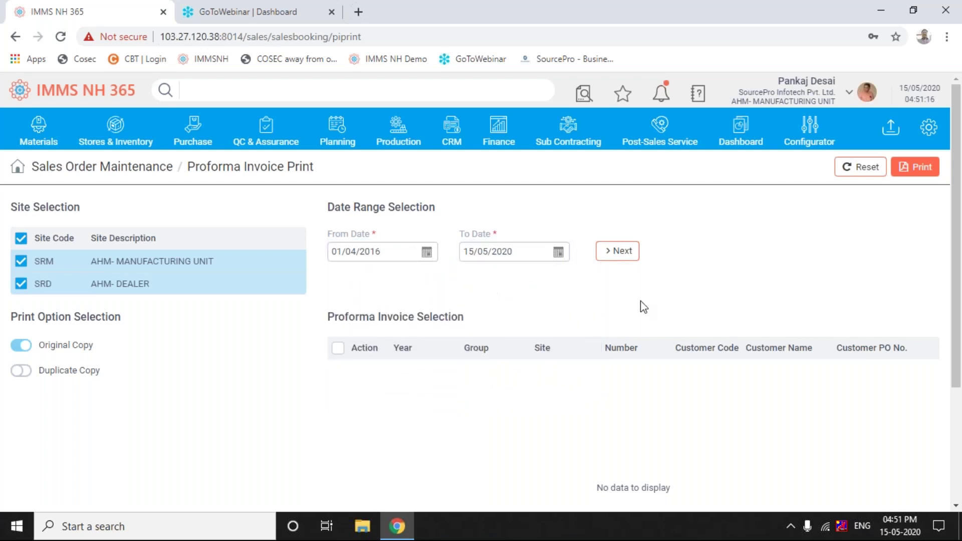
click(629, 255)
List the proforma invoices dated from 01/04/2014 to 15/05/2020.
click(433, 252)
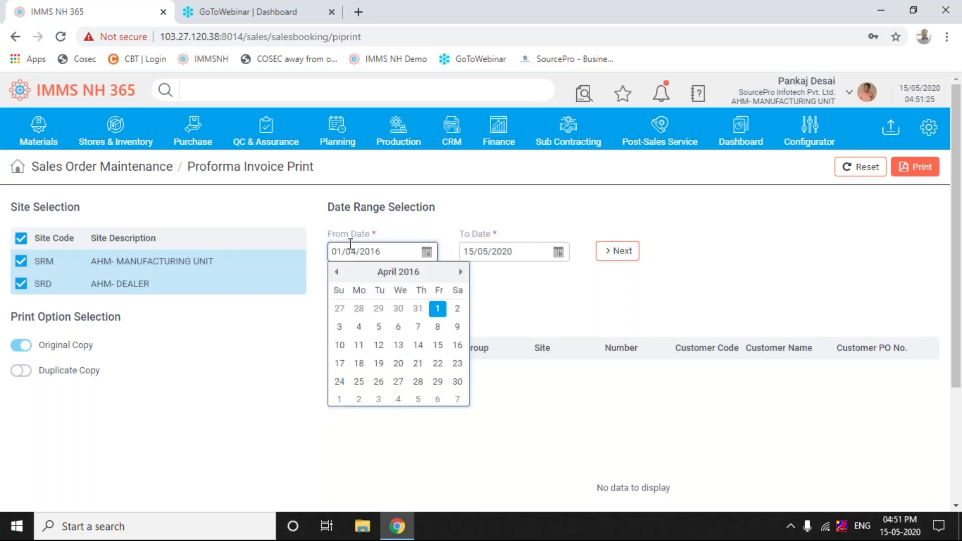
click(335, 272)
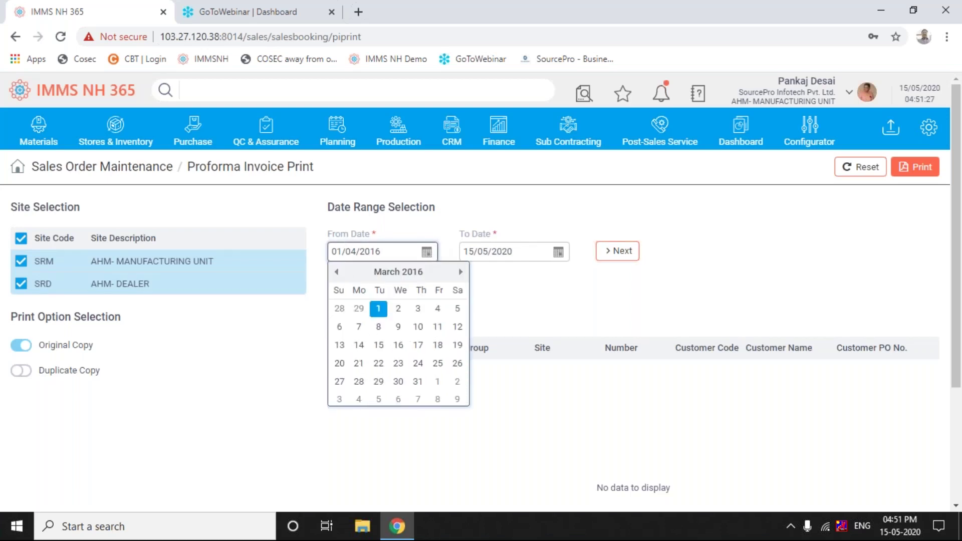
click(383, 279)
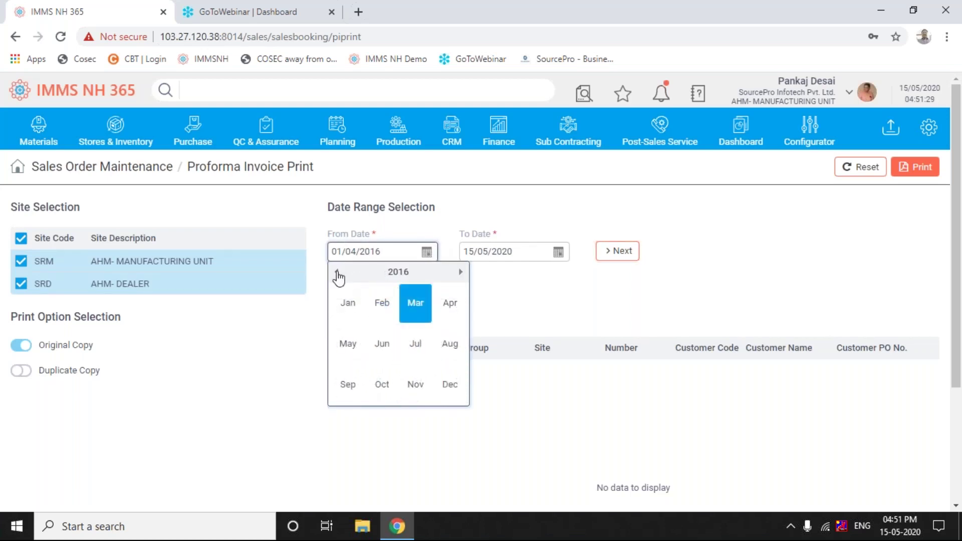
click(336, 272)
click(336, 272)
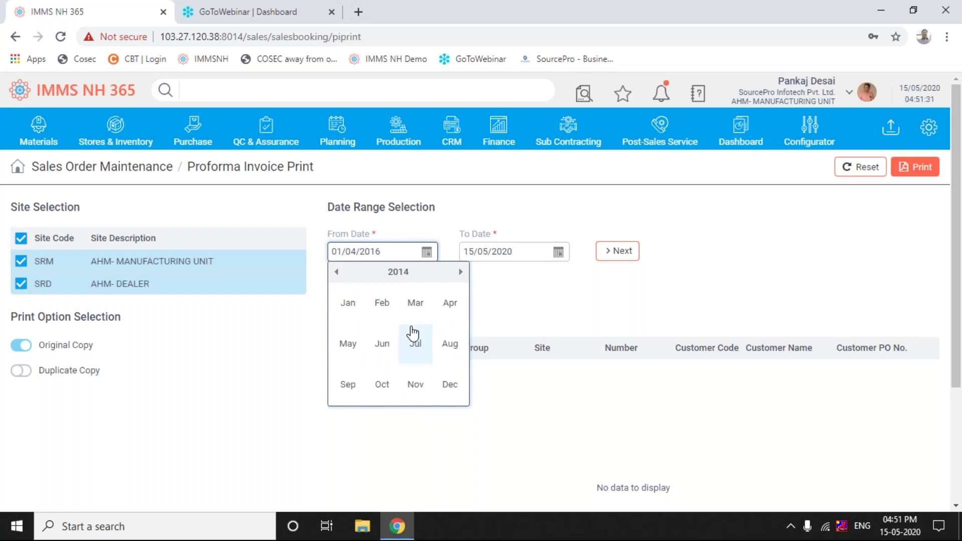
click(448, 307)
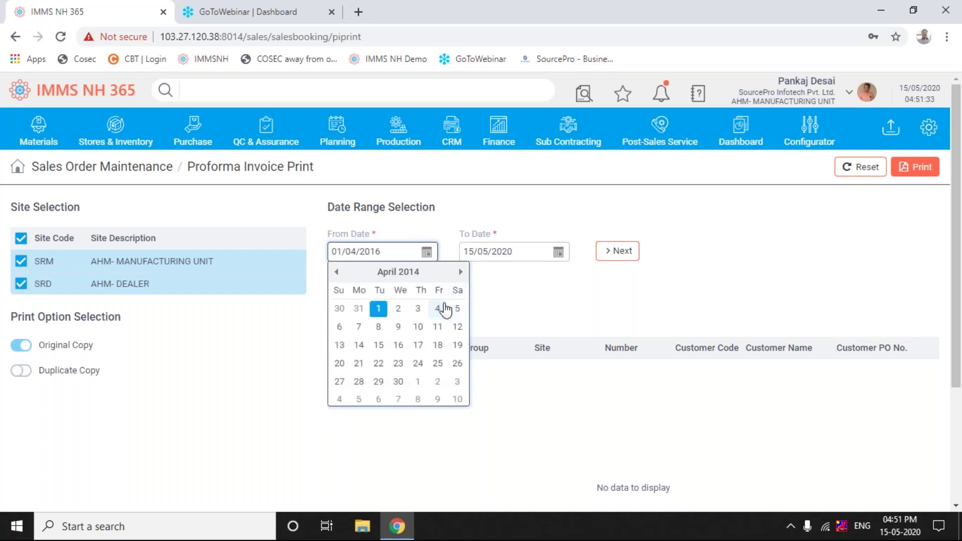
click(378, 309)
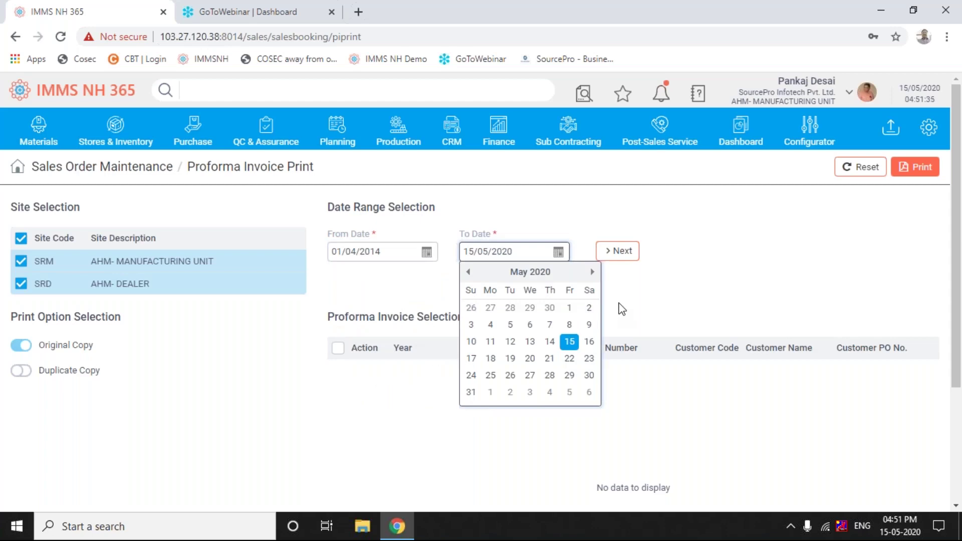
click(639, 310)
click(626, 258)
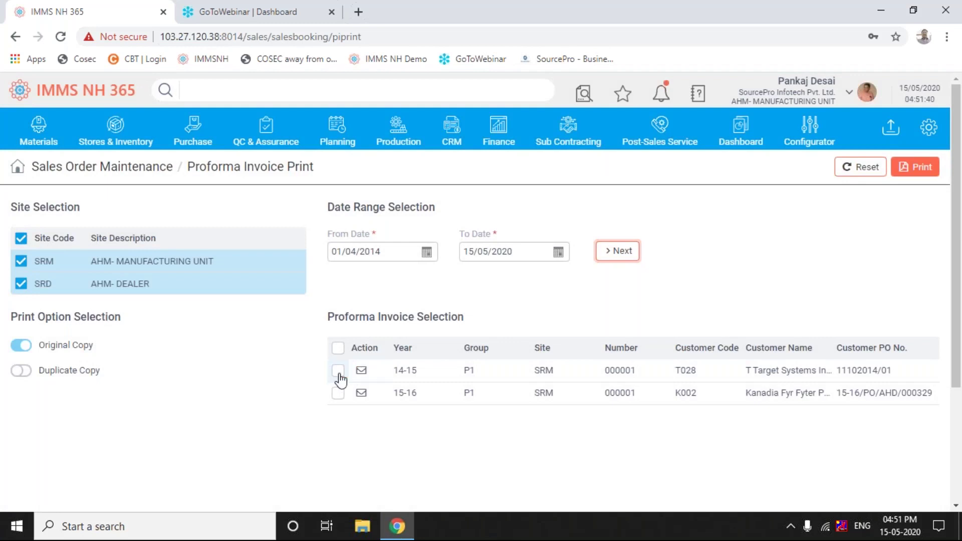
Try to print the original copy of the 14-15 proforma invoice in group P1, and reload the page.
click(339, 373)
click(919, 173)
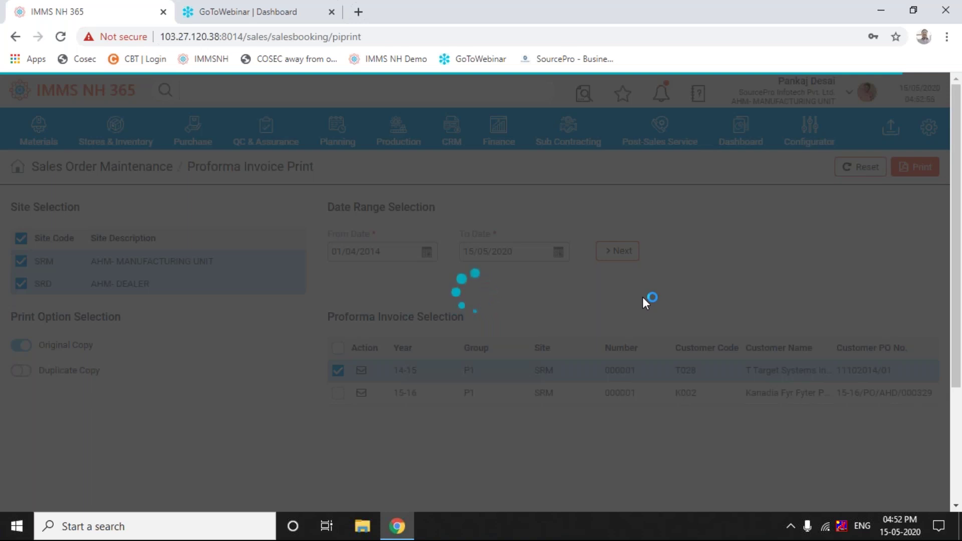
key(F5)
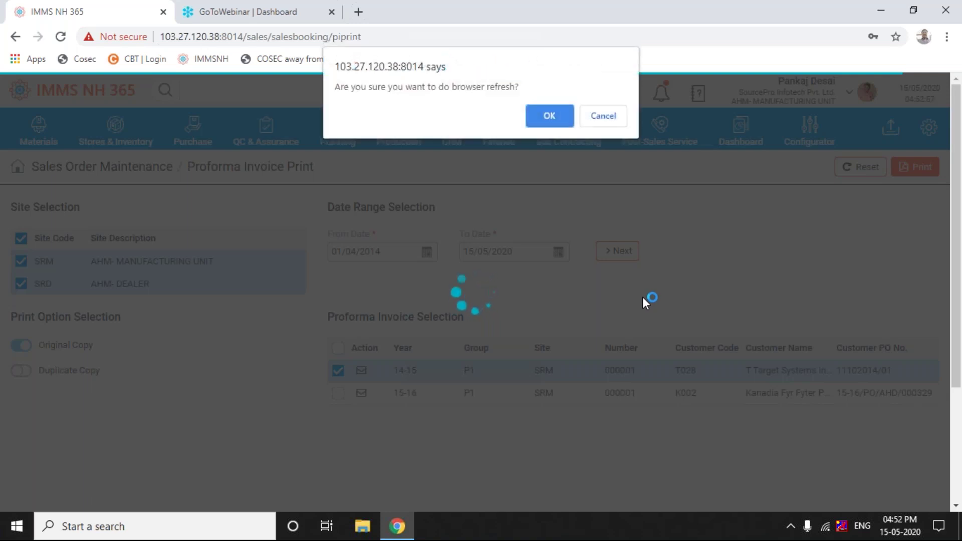
key(Return)
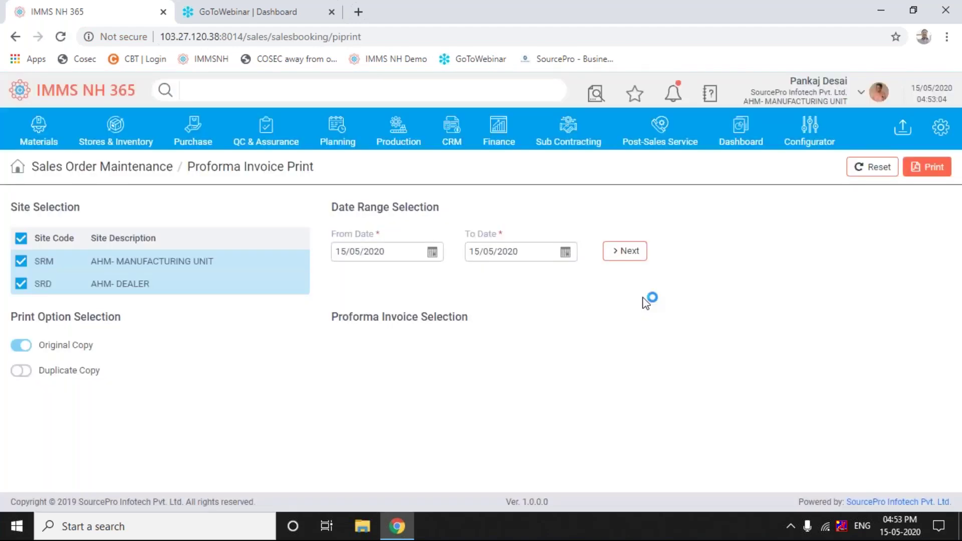
Open the Sales Order Receipt Amendment Print page.
click(459, 133)
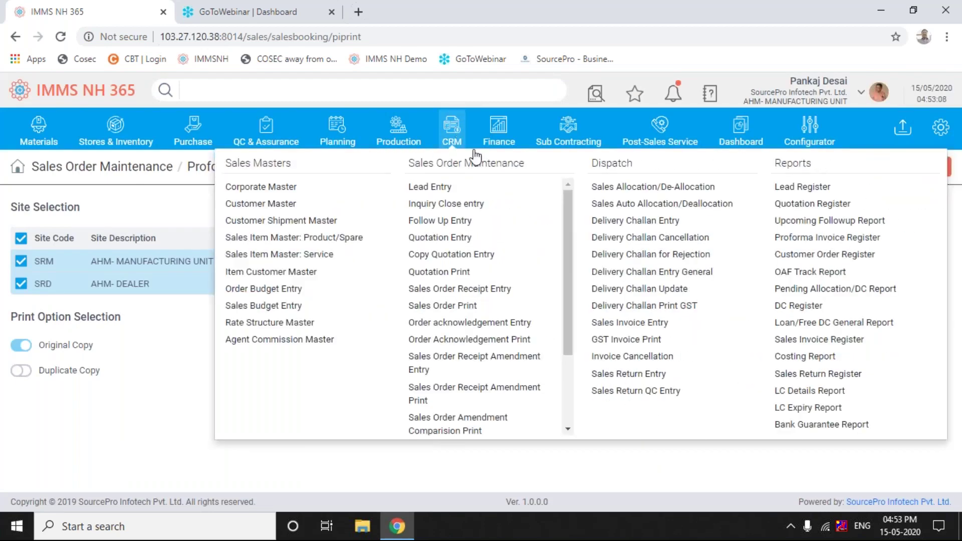
scroll(573, 395, down, 3)
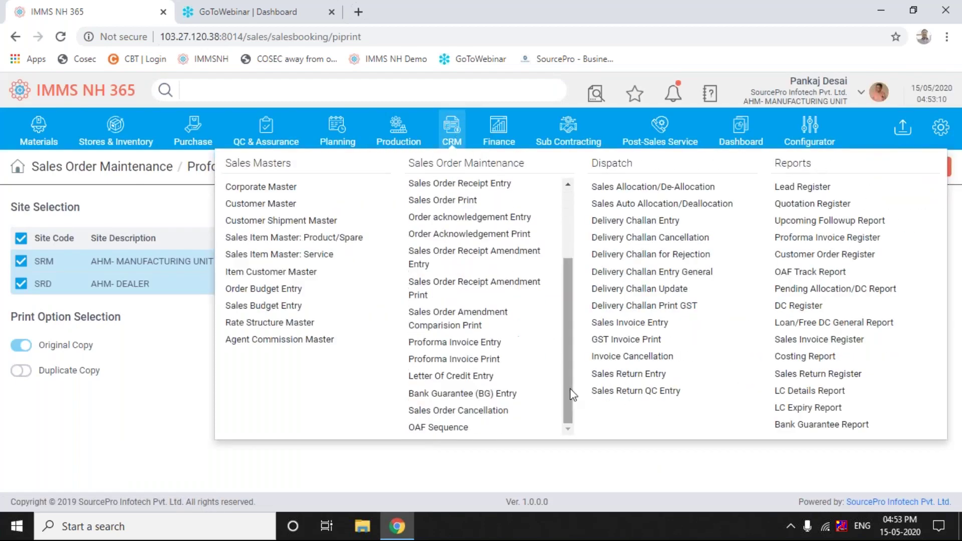
click(505, 287)
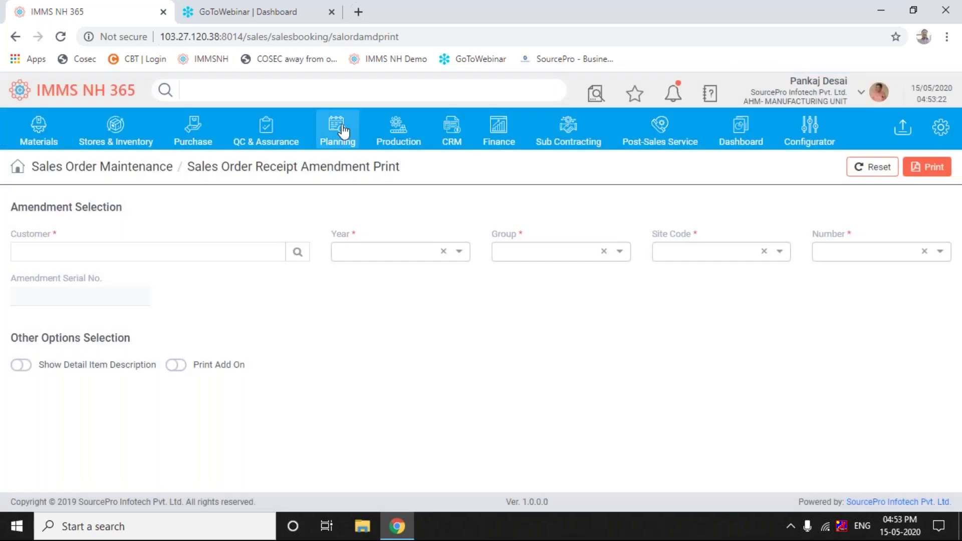
Open the Sales Order Receipt Amendment Entry list and view the Reliance Brands Limited amendment's sales order details.
click(442, 133)
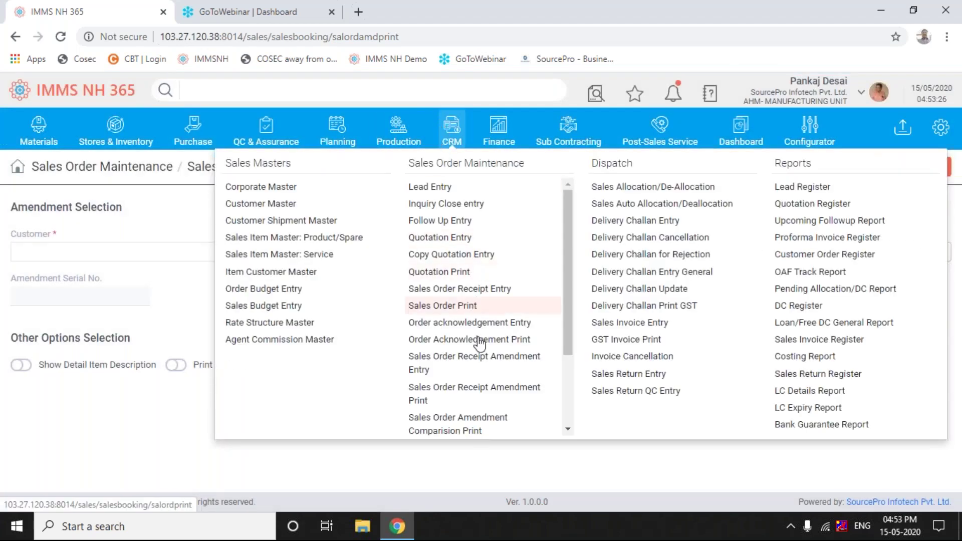
click(484, 364)
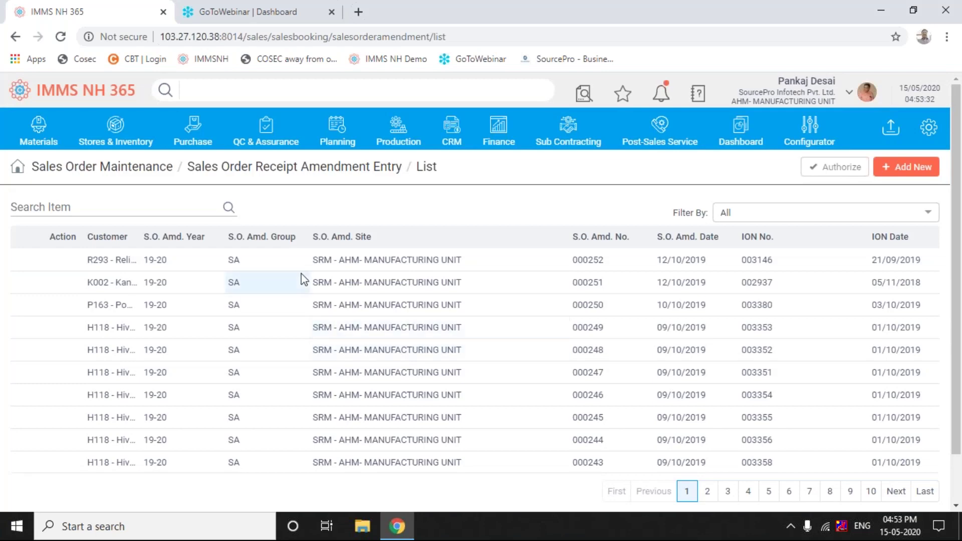
click(324, 260)
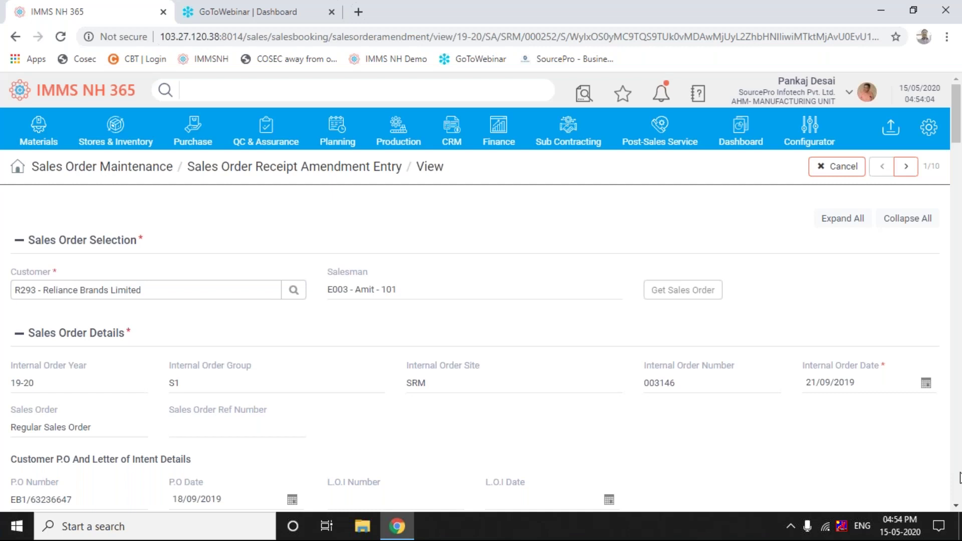
click(957, 507)
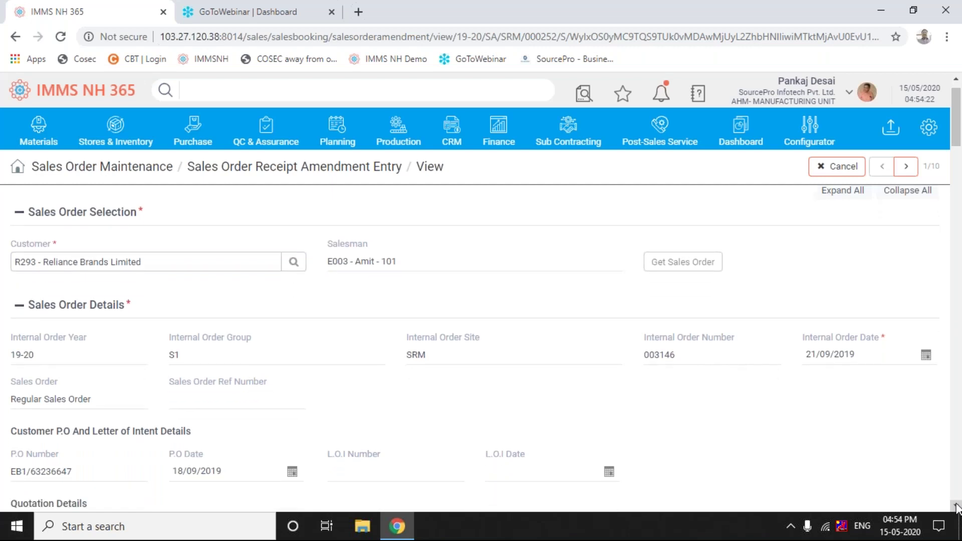
click(957, 507)
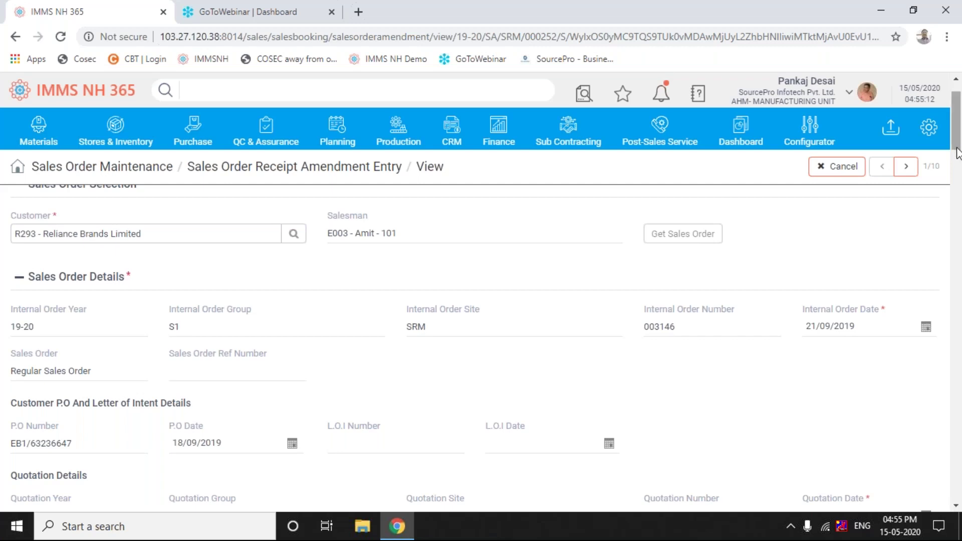
drag(957, 153, 950, 131)
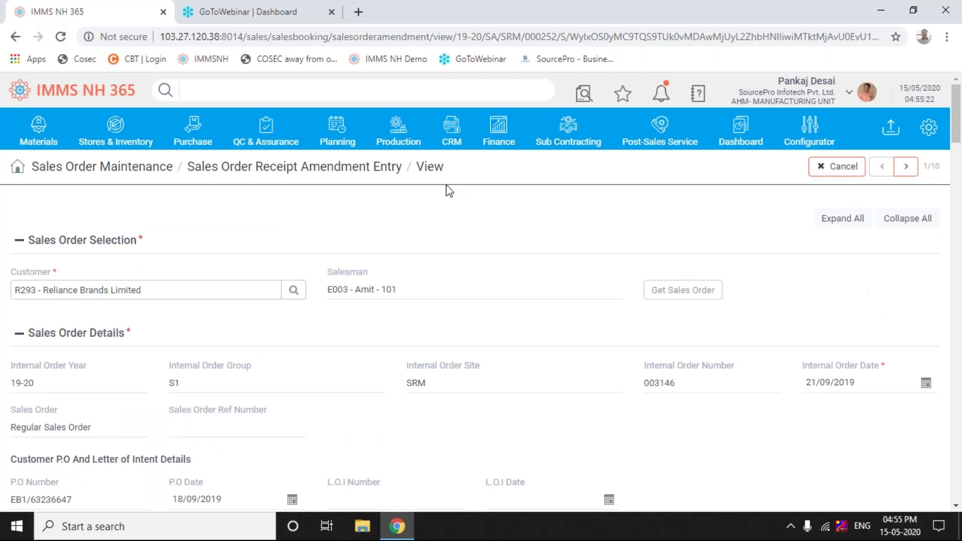
View the first listed A to Z Industrial order in Sales Order Receipt Entry and examine its total order value and LC/BG options.
click(452, 133)
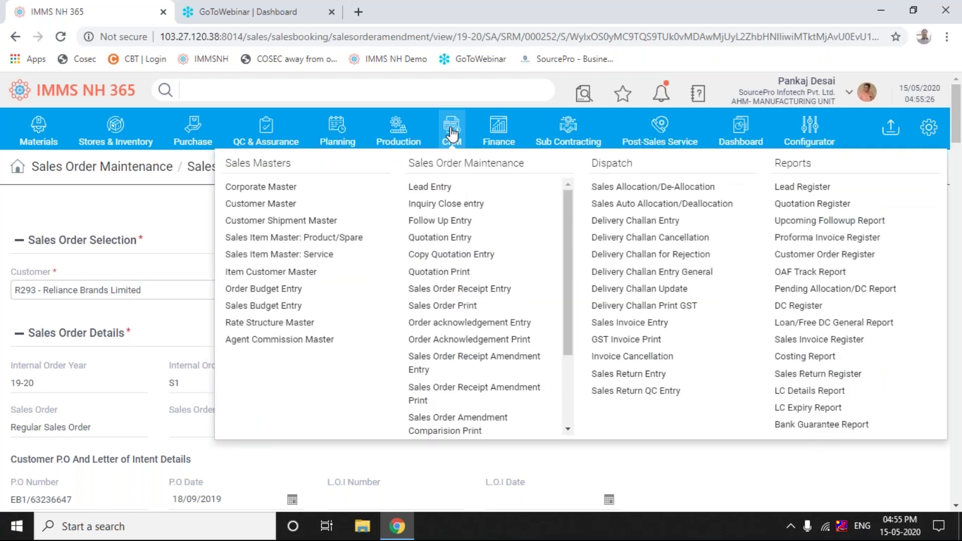
click(453, 289)
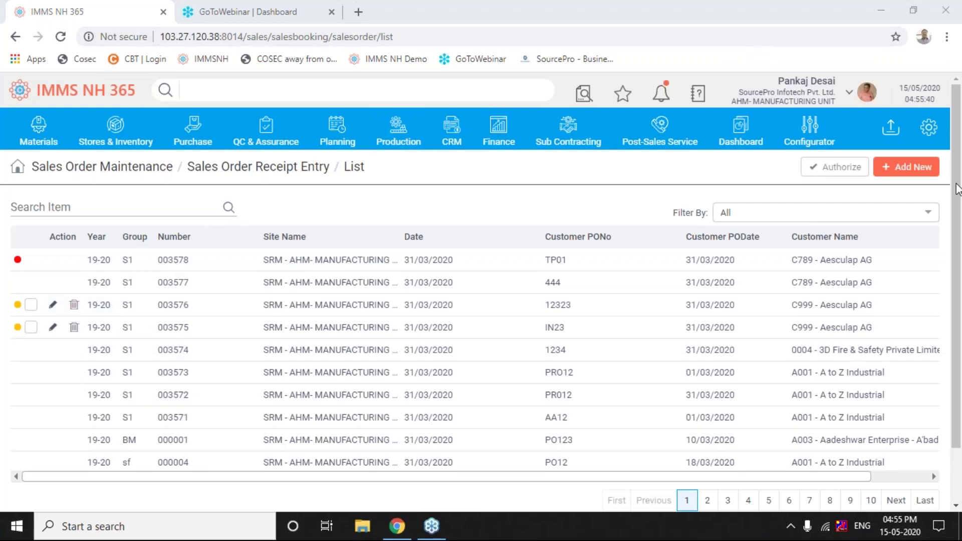
click(179, 374)
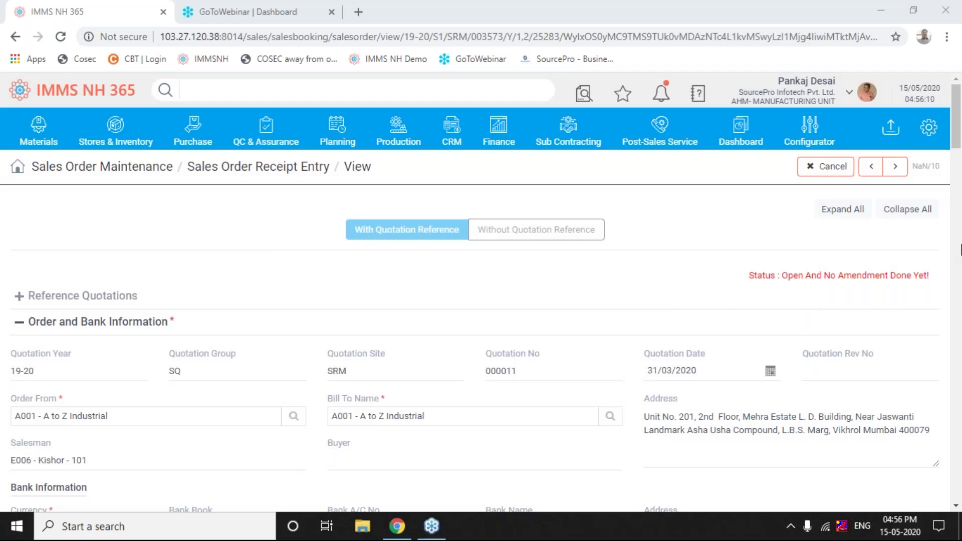
click(957, 506)
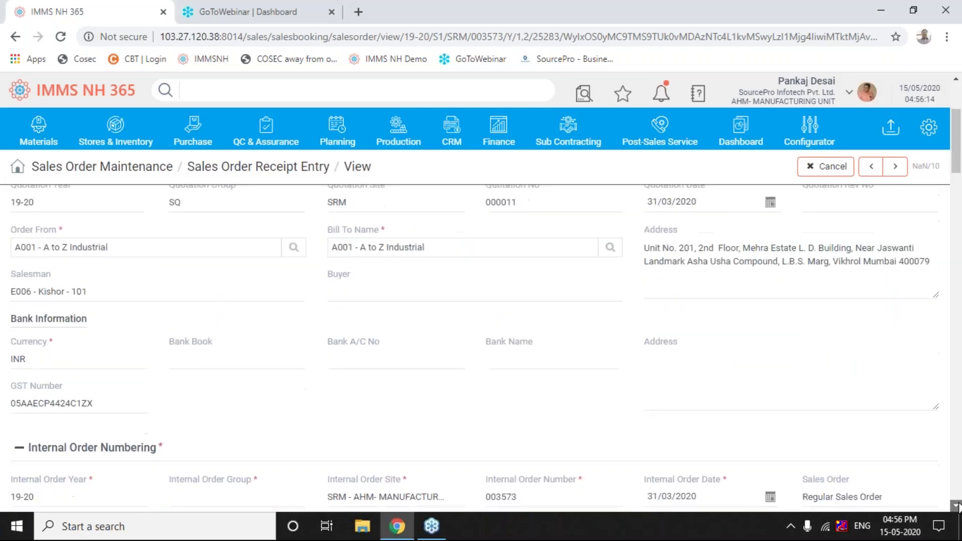
click(956, 335)
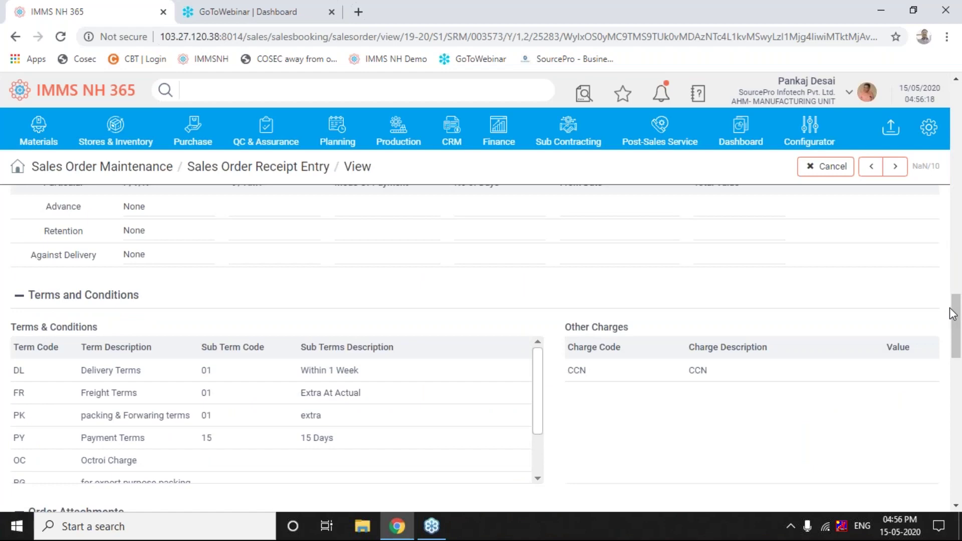
scroll(952, 314, up, 1)
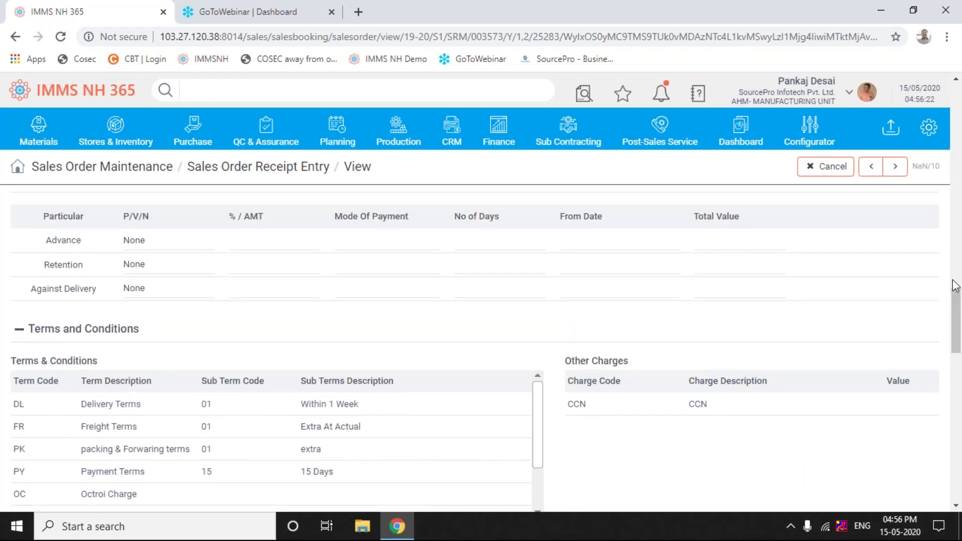
scroll(956, 286, up, 8)
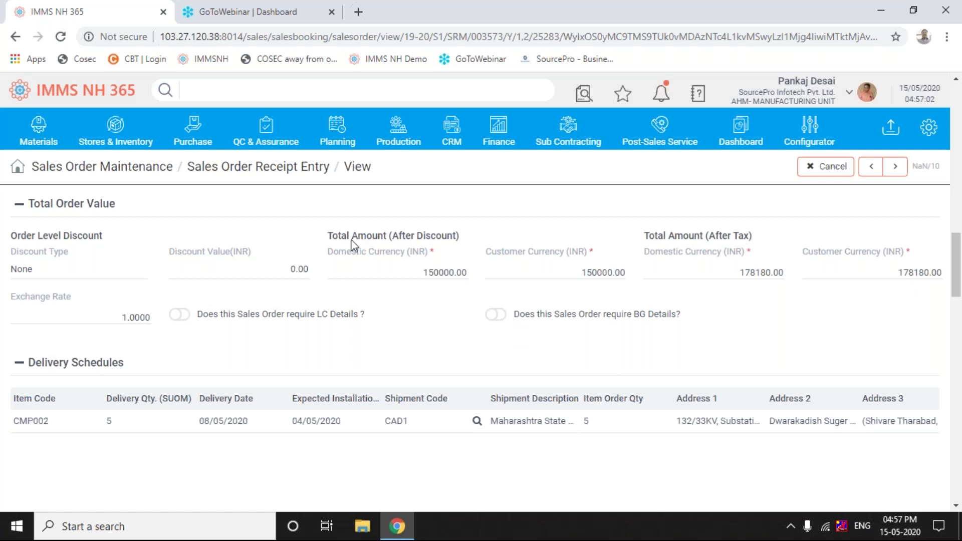
Open the first Letter Of Credit Entry record for editing and examine its LC details through the last date of negotiation.
click(449, 135)
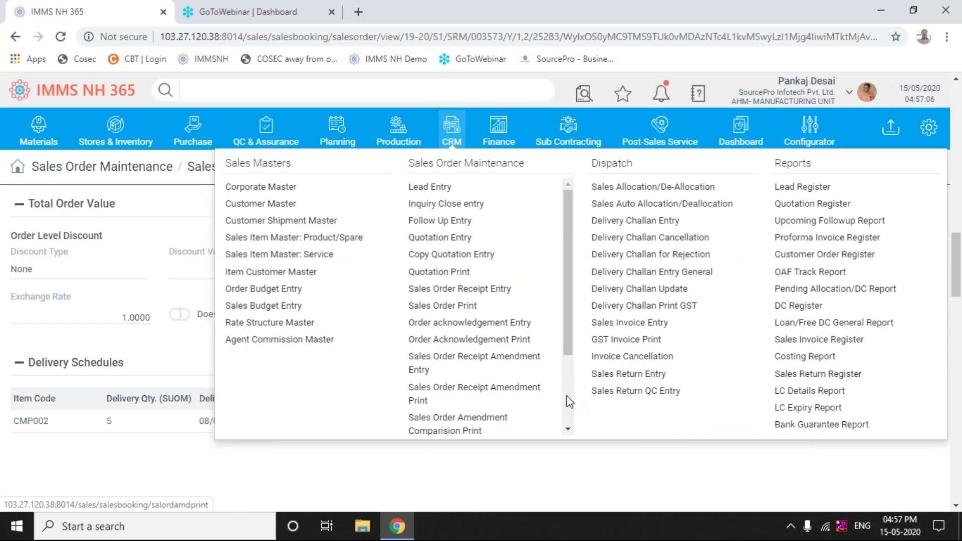
scroll(568, 398, down, 2)
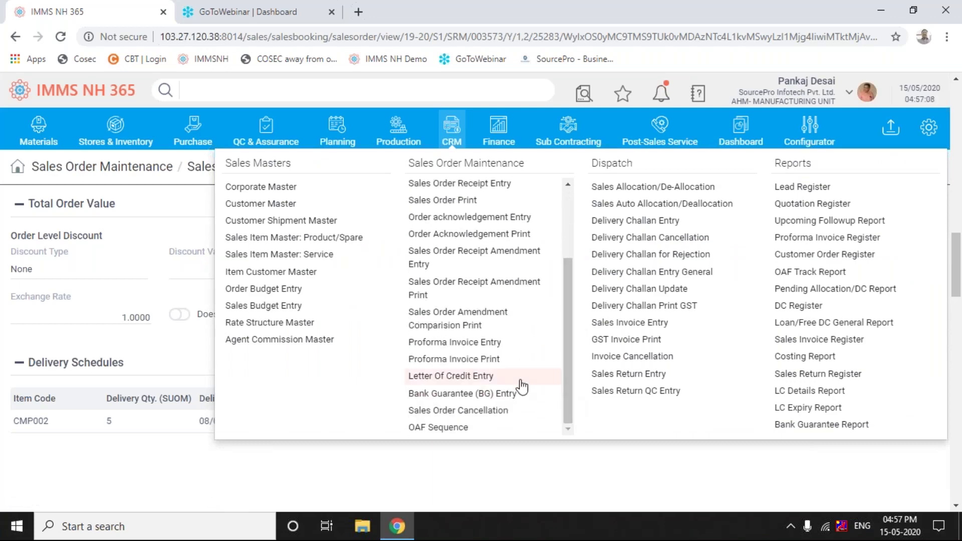
click(465, 381)
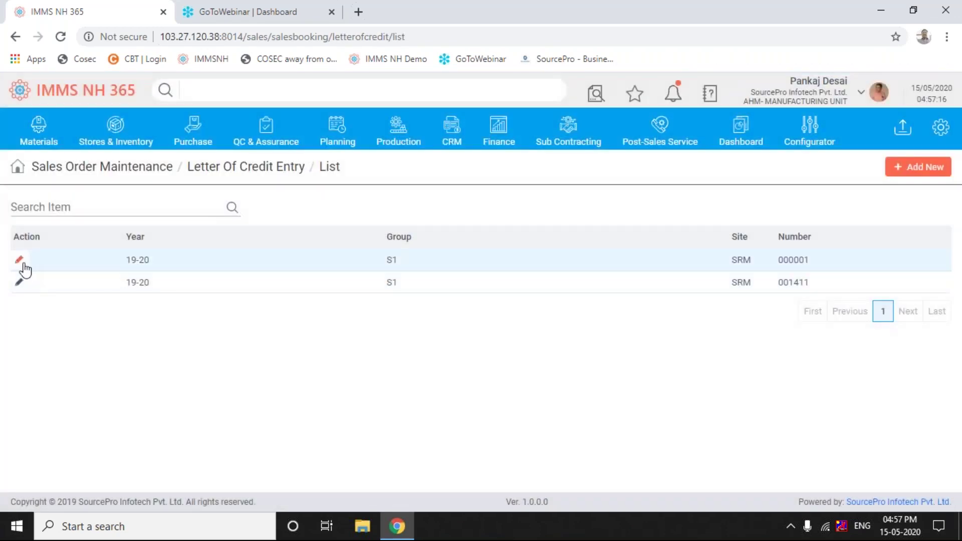
click(23, 264)
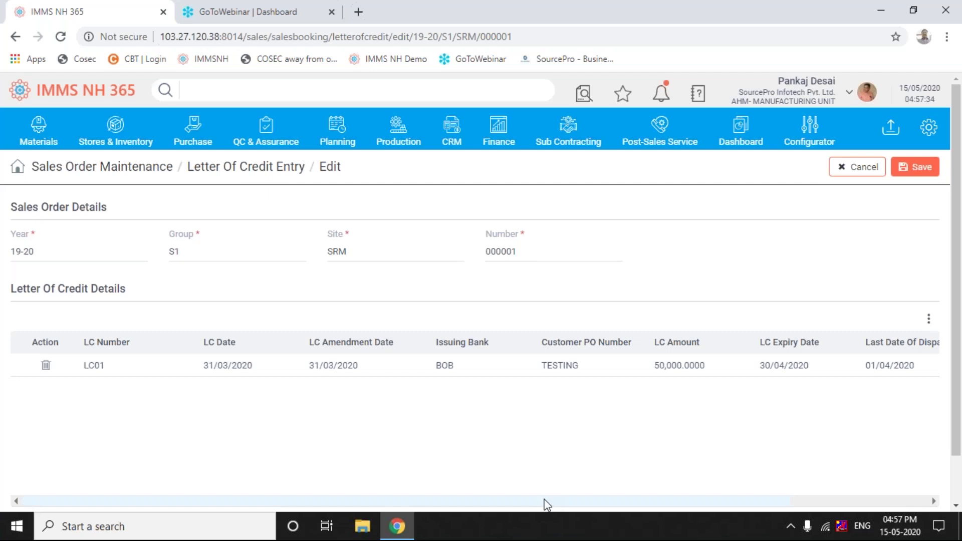
drag(546, 505, 523, 508)
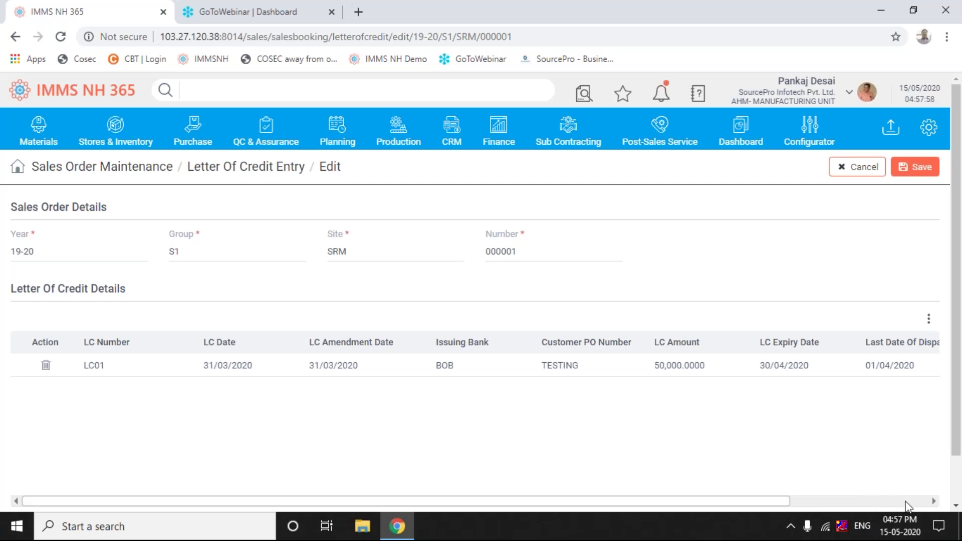
scroll(906, 502, right, 1)
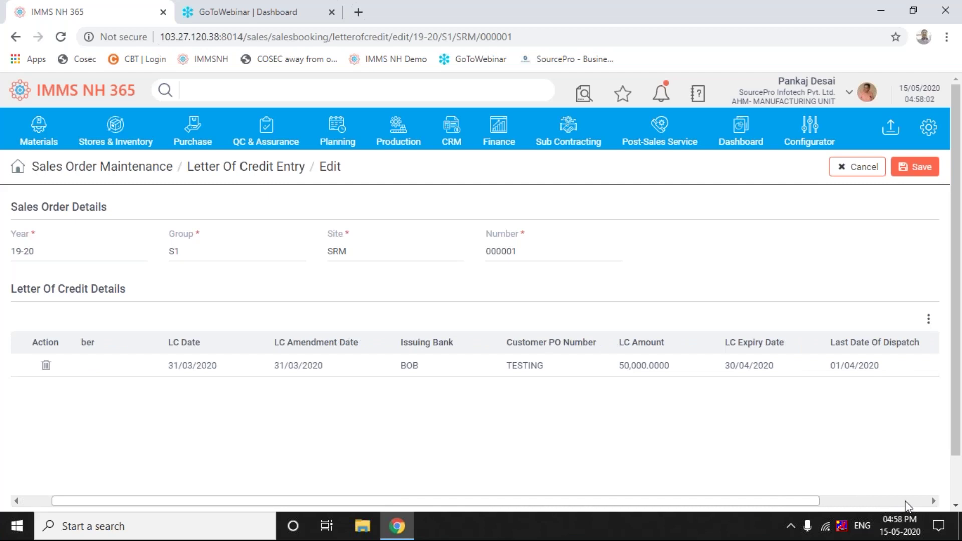
scroll(907, 505, right, 1)
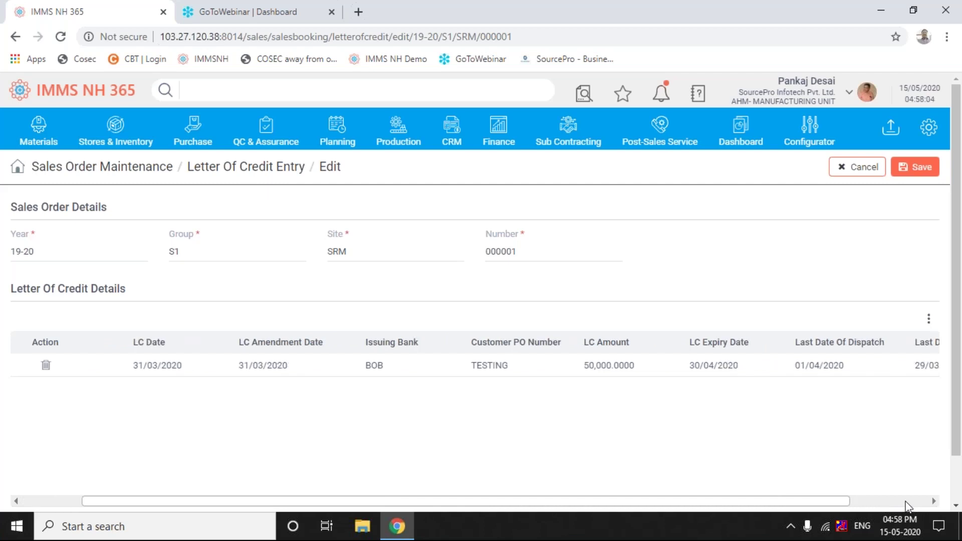
scroll(907, 505, right, 1)
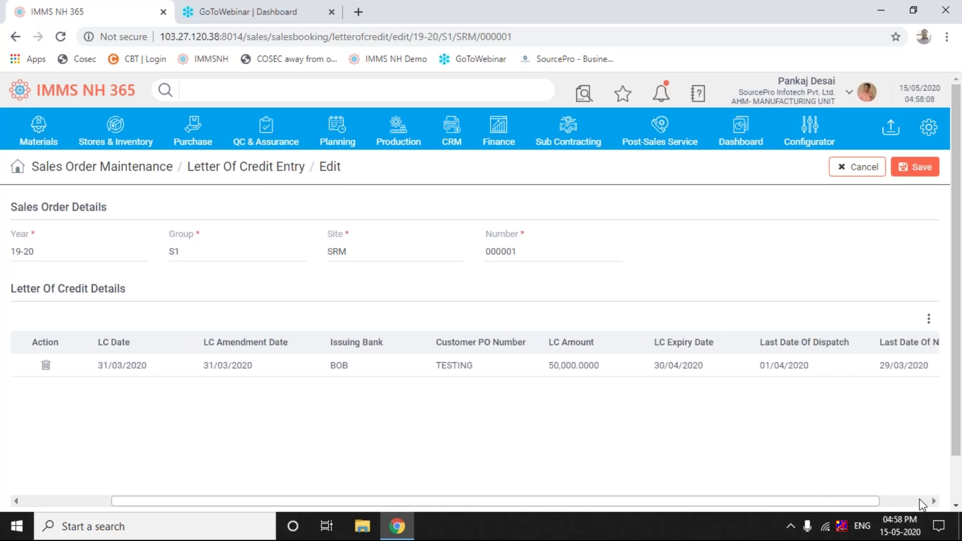
scroll(922, 497, right, 1)
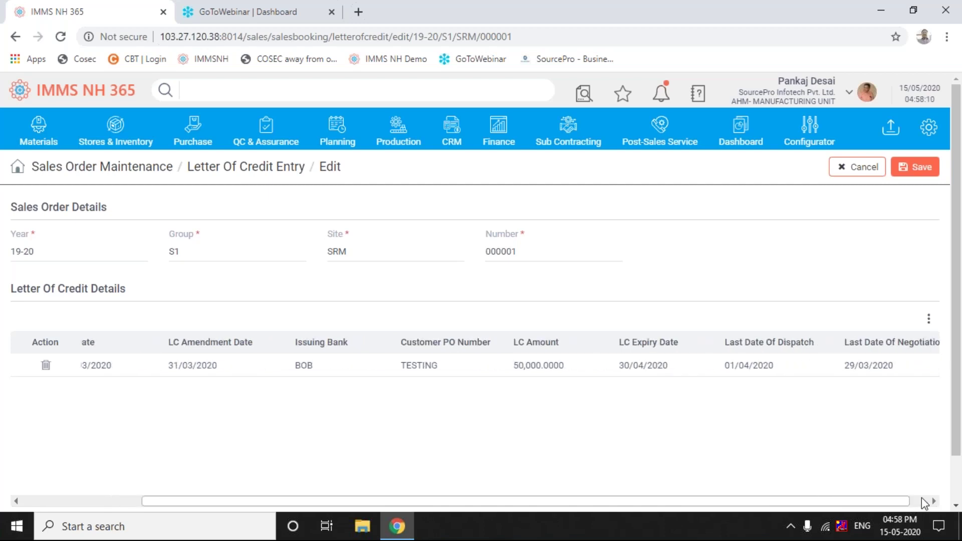
scroll(921, 498, right, 1)
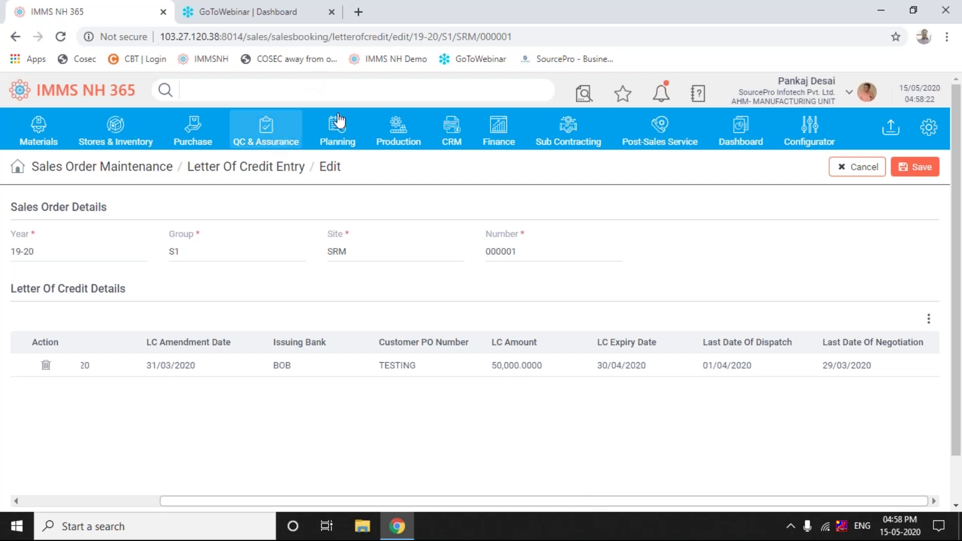
Open the Zodiac Energy Ltd. record in Bank Guarantee (BG) Entry for editing and examine its guarantee details through the FDR number.
click(462, 141)
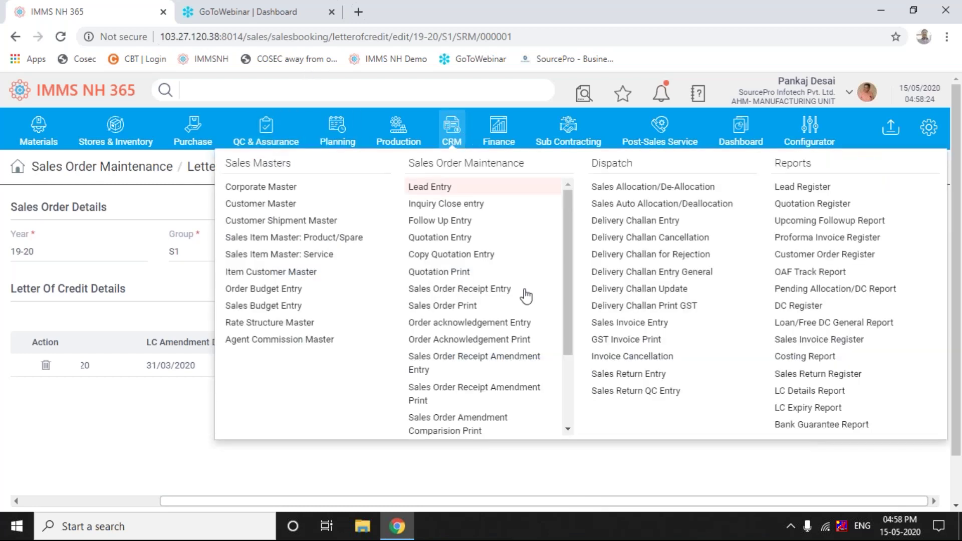
scroll(571, 393, down, 1)
scroll(575, 396, down, 2)
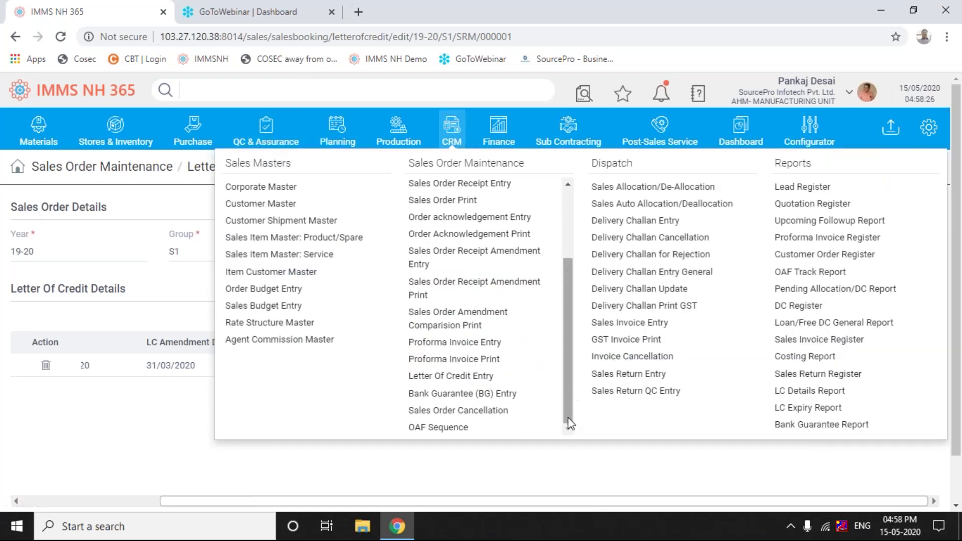
click(462, 396)
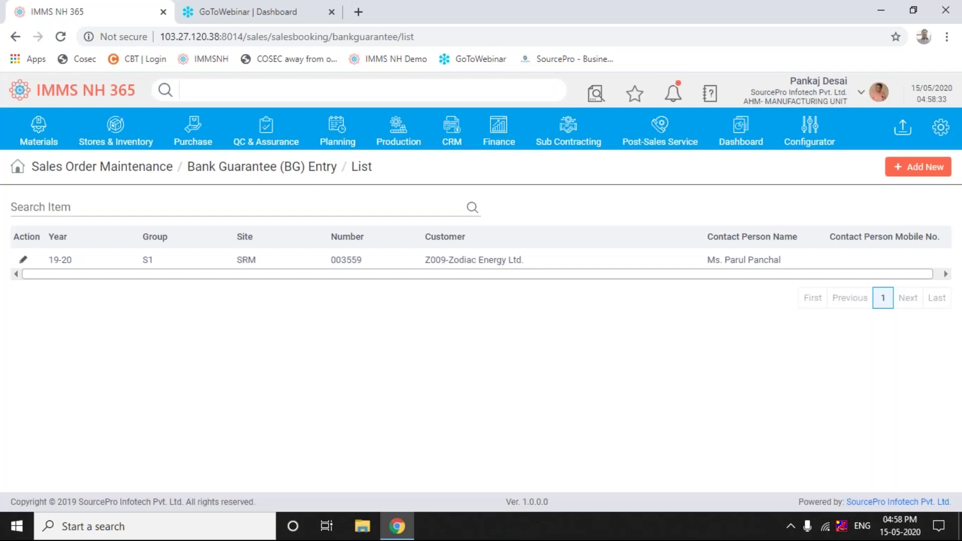
click(22, 261)
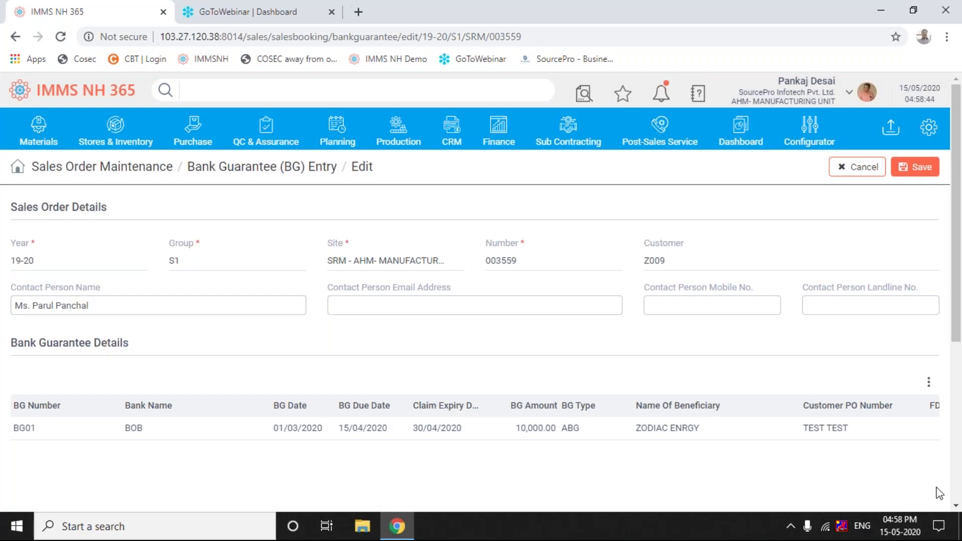
scroll(955, 509, down, 2)
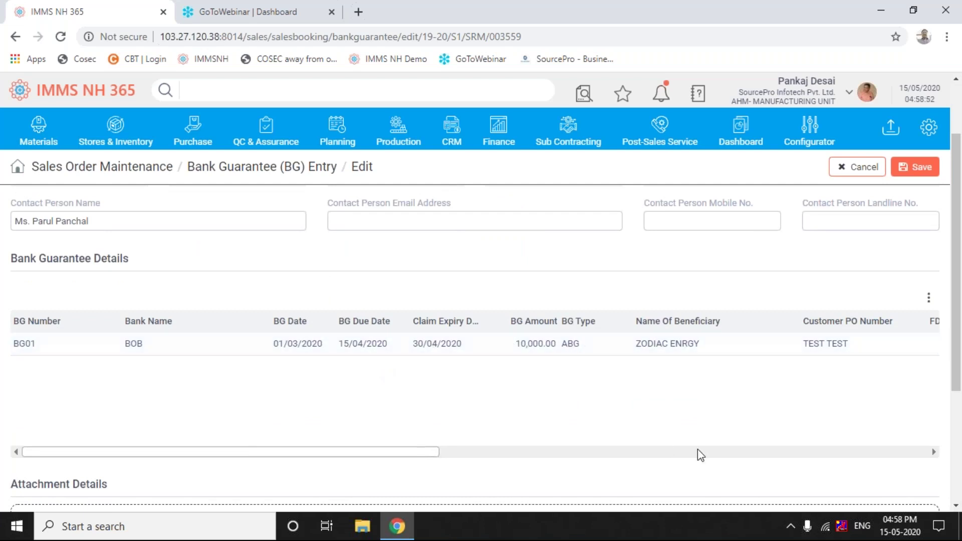
scroll(734, 454, right, 1)
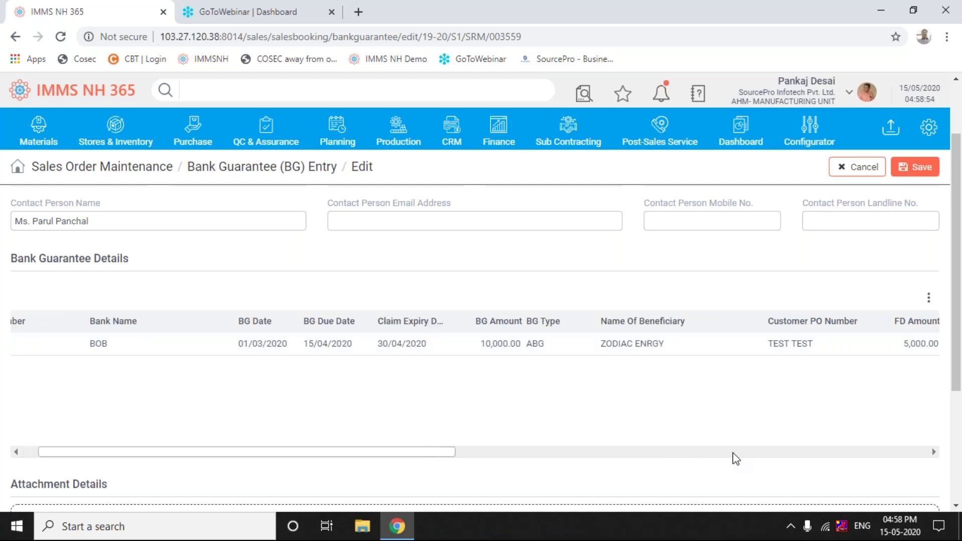
scroll(736, 459, right, 1)
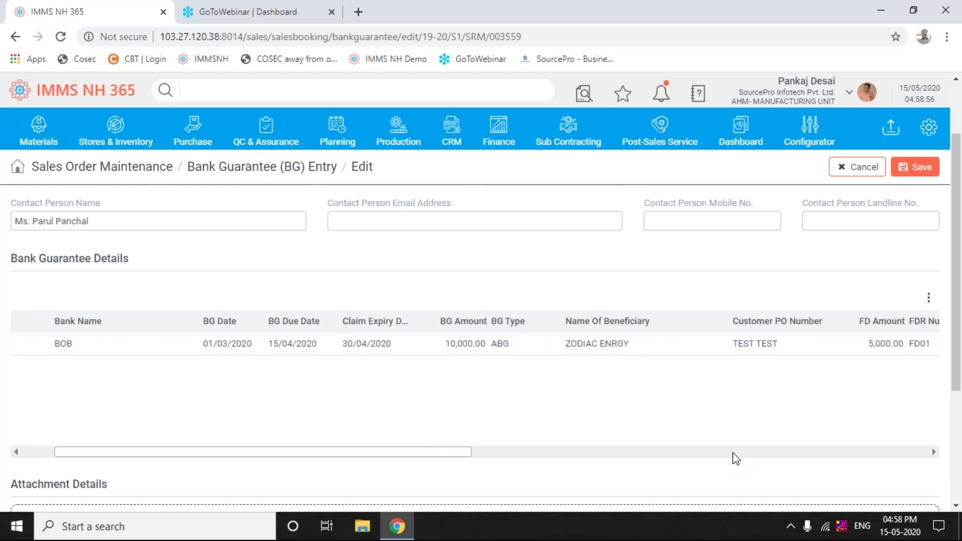
scroll(736, 459, right, 2)
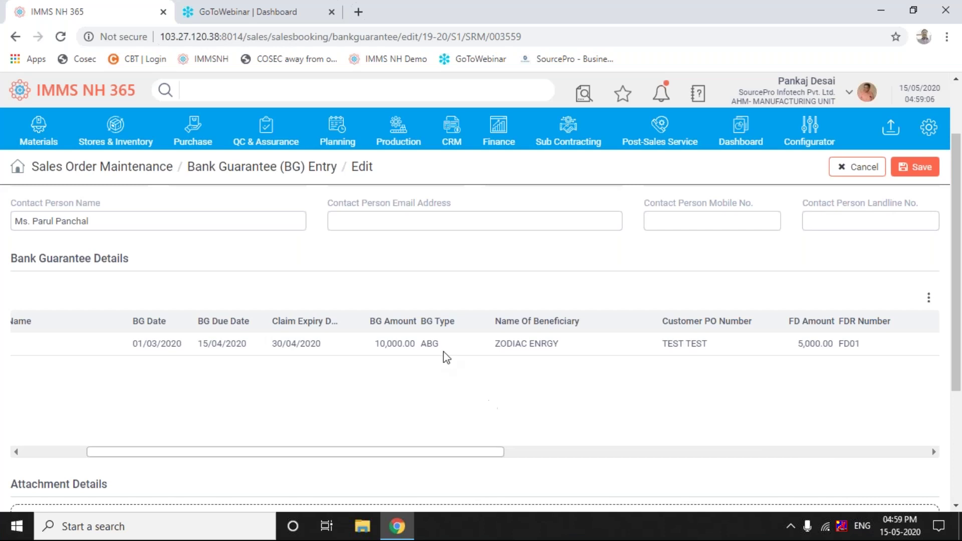
View the BG Type options in the bank guarantee row and examine its remaining details through the amendment requirement.
click(444, 346)
click(444, 346)
click(444, 346)
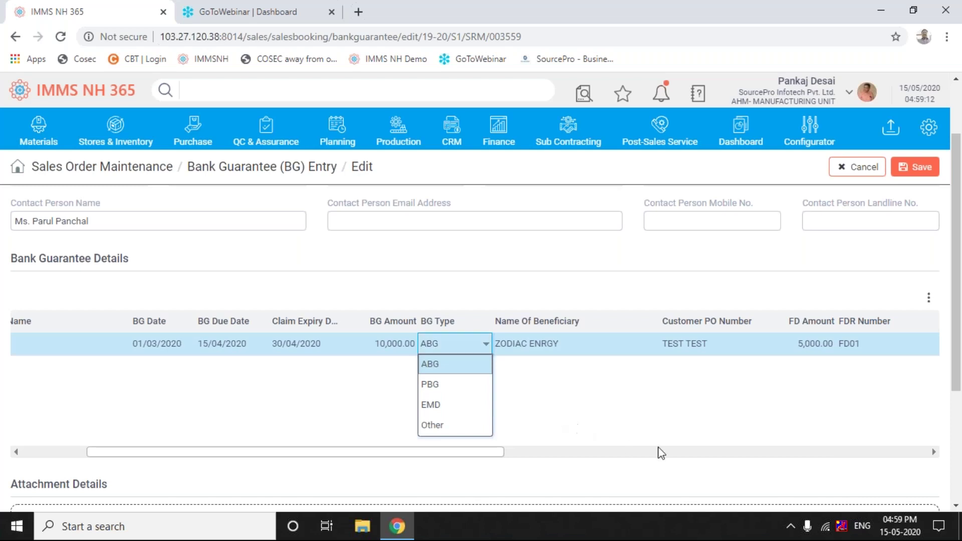
click(671, 424)
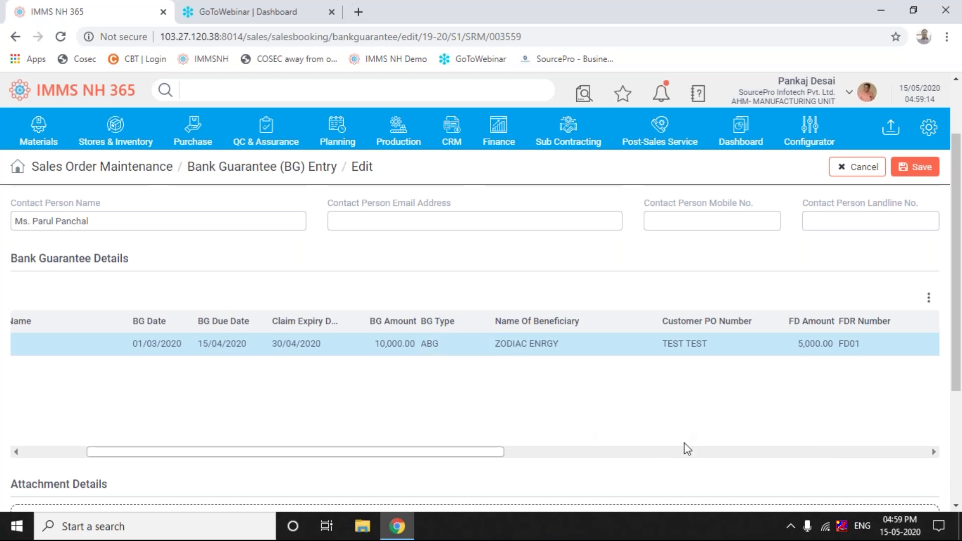
click(720, 452)
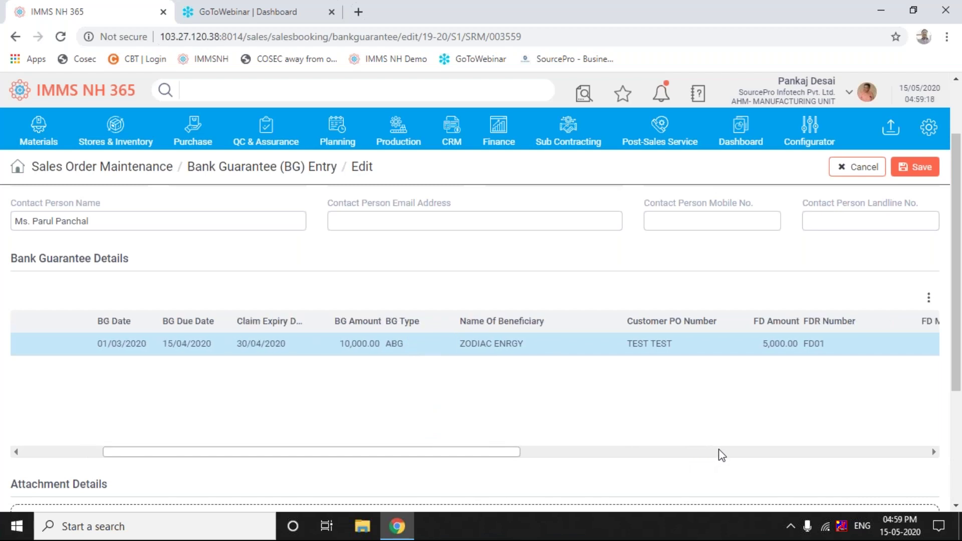
click(720, 452)
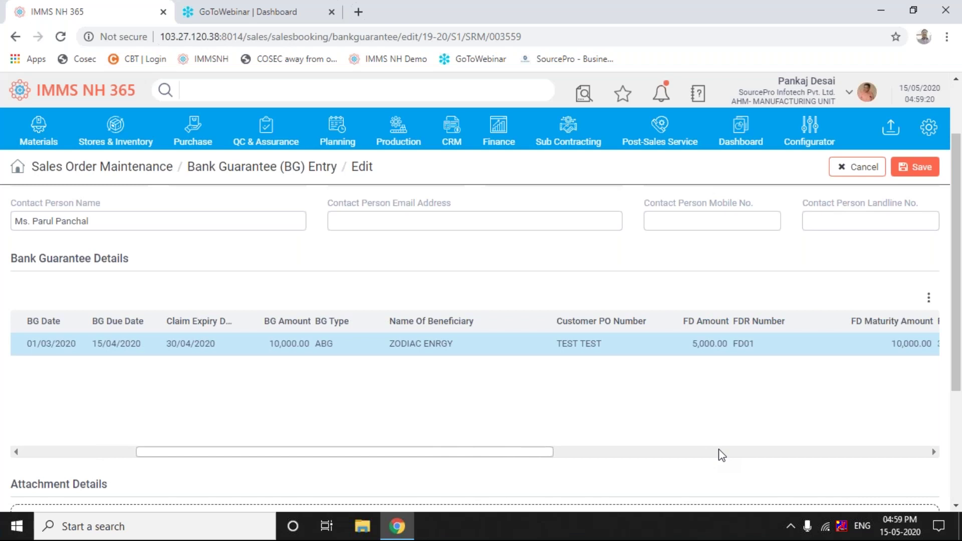
click(792, 451)
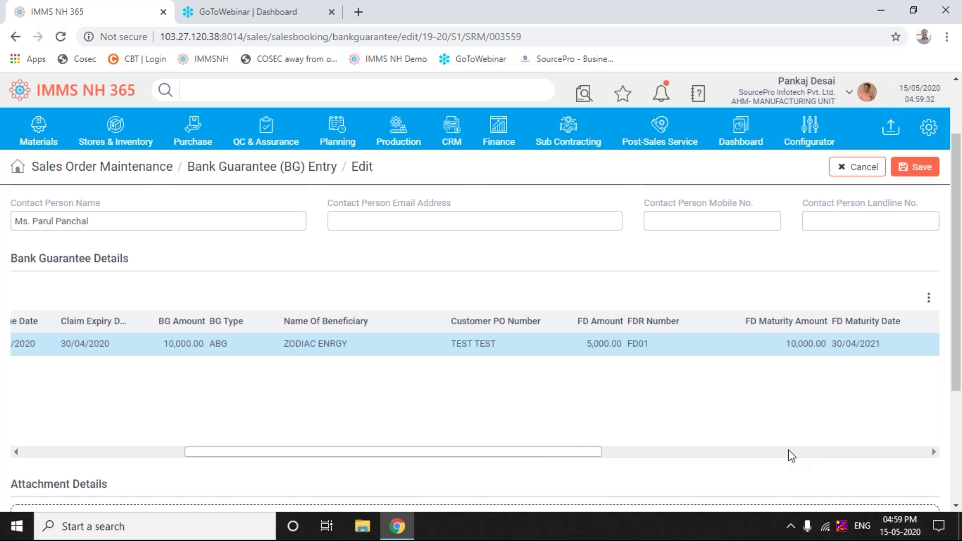
click(789, 451)
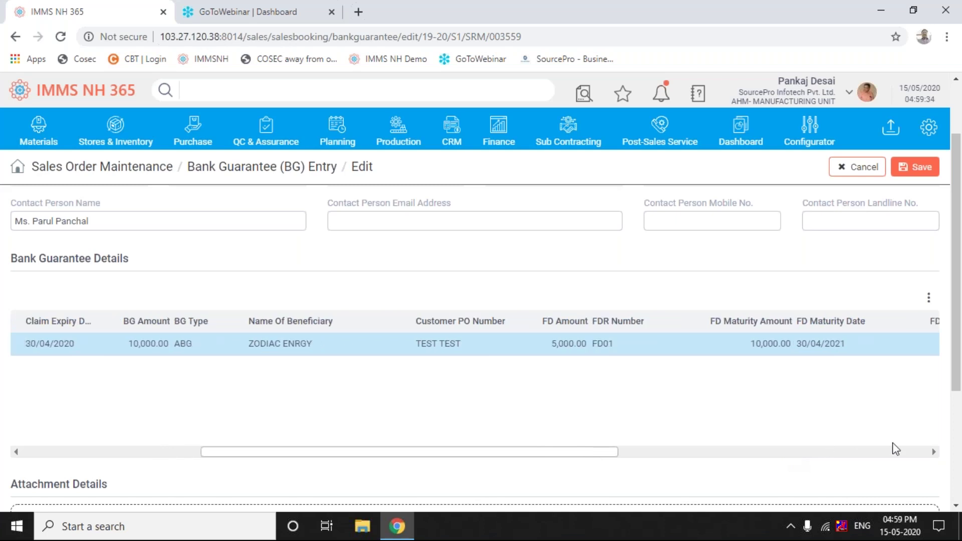
click(900, 452)
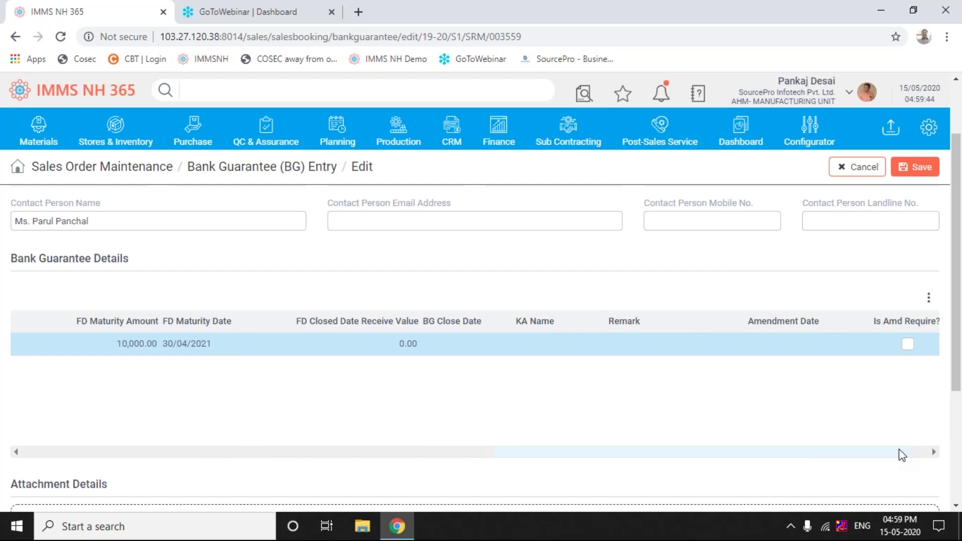
click(935, 453)
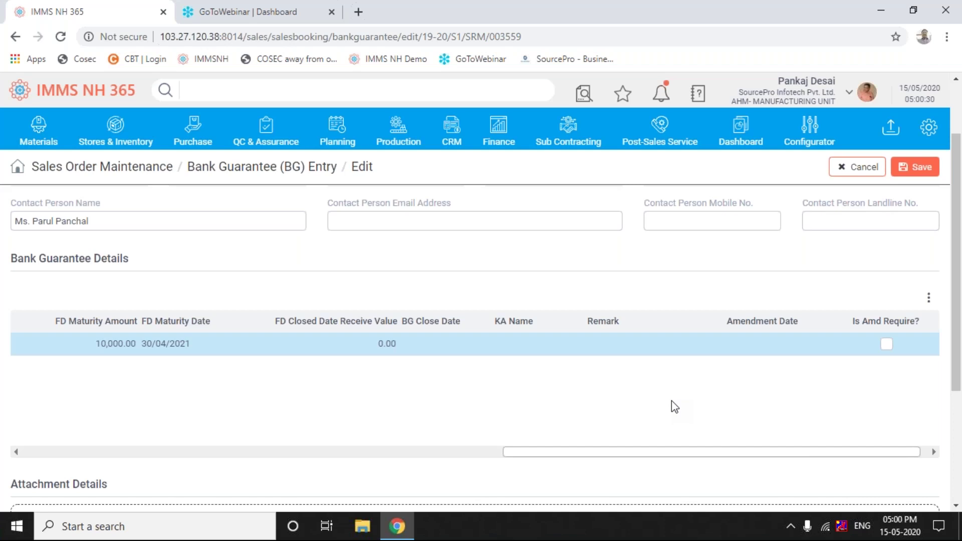
Open a new Sales Allocation/De-Allocation entry from the Dispatch functions and choose A to Z Industrial as the customer.
click(452, 128)
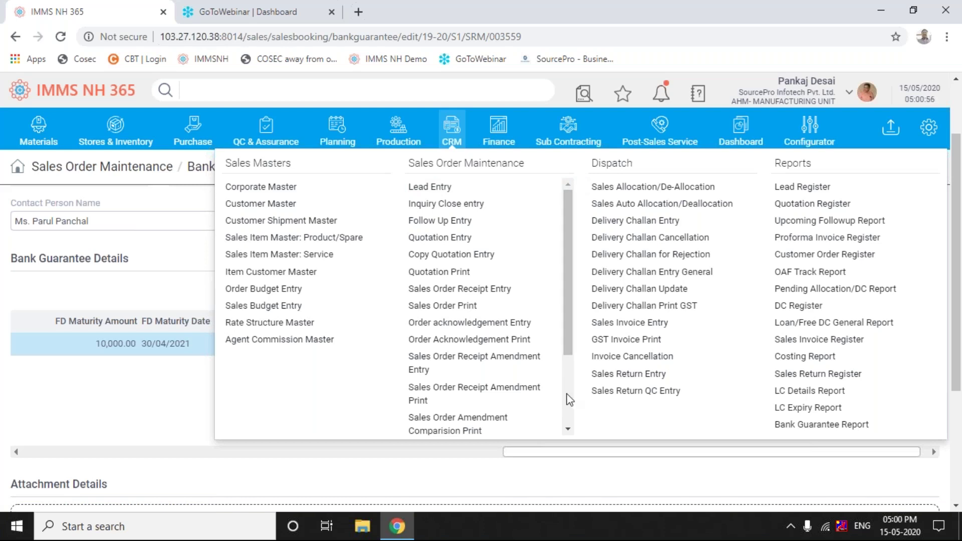
scroll(570, 403, down, 2)
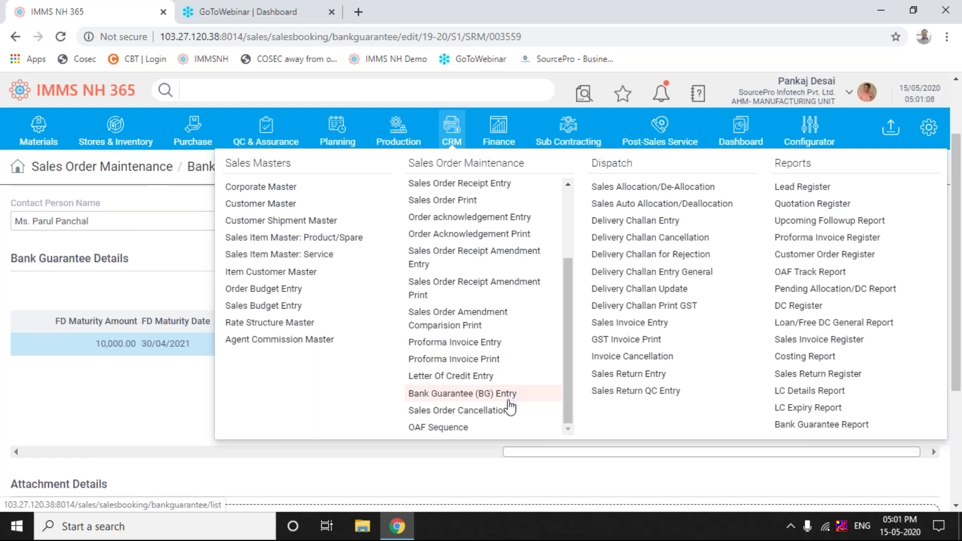
drag(509, 401, 588, 419)
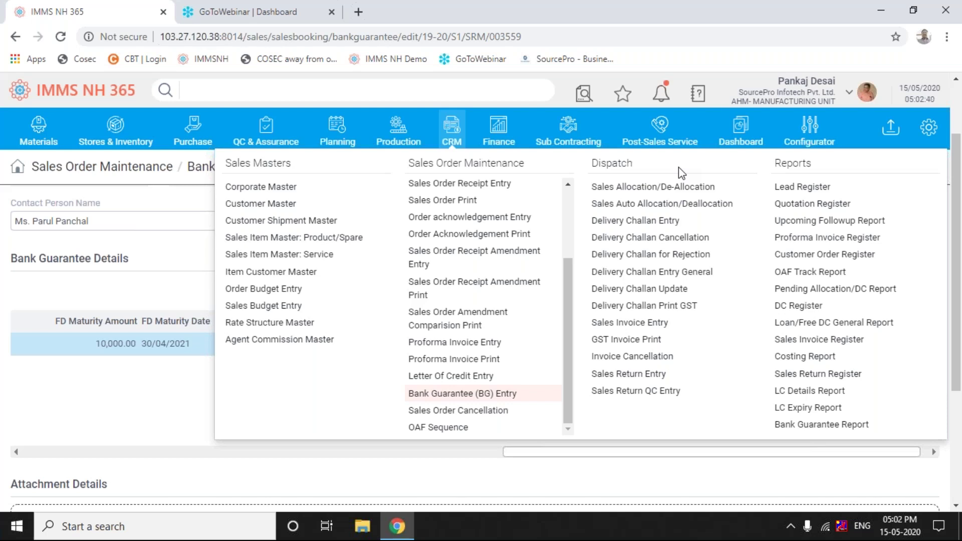
click(737, 194)
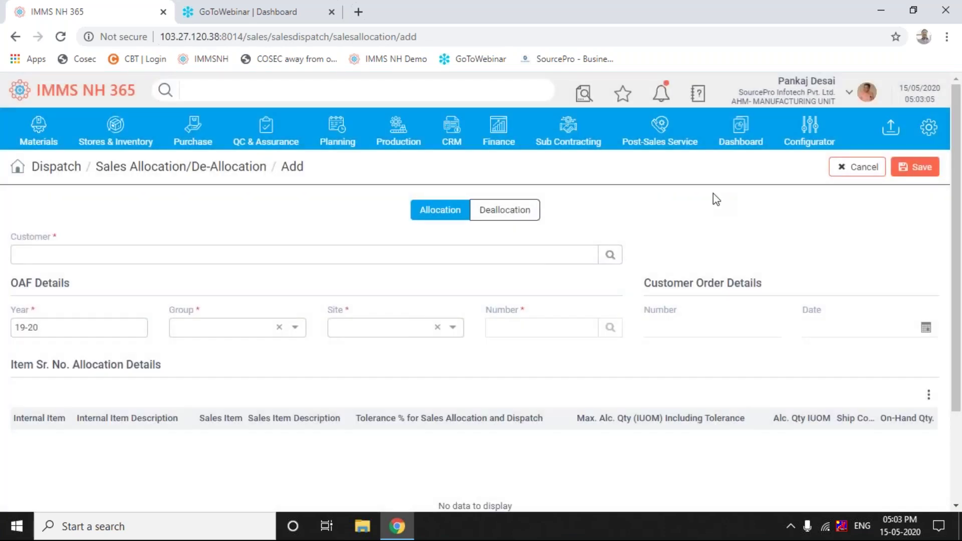
click(611, 257)
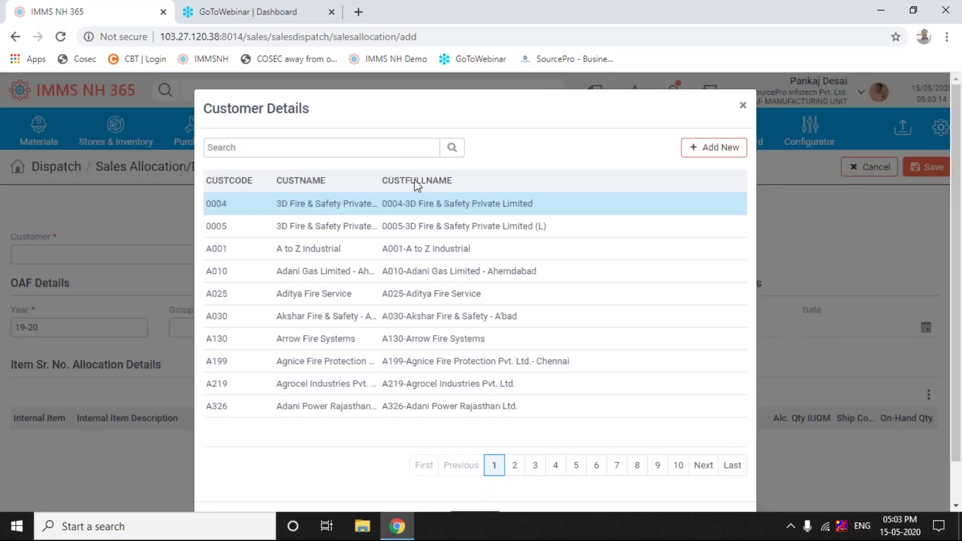
click(222, 257)
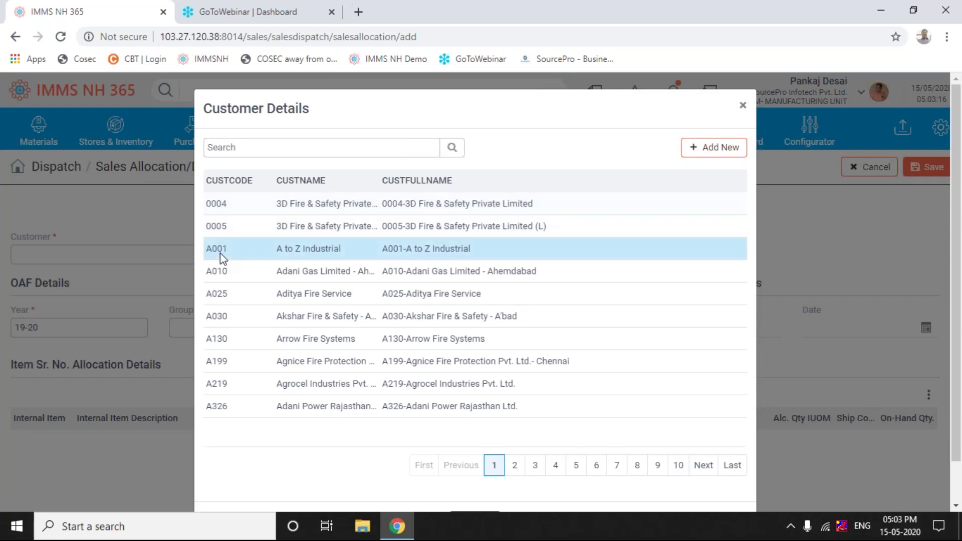
click(222, 257)
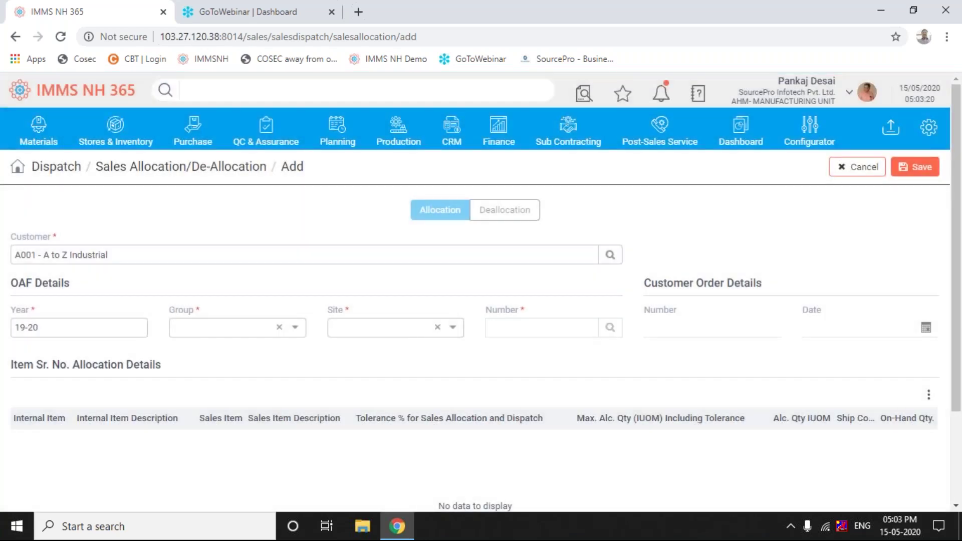
Set the OAF group to OA and the site to SRM, and select the listed OAF number to load its item allocation details.
click(296, 329)
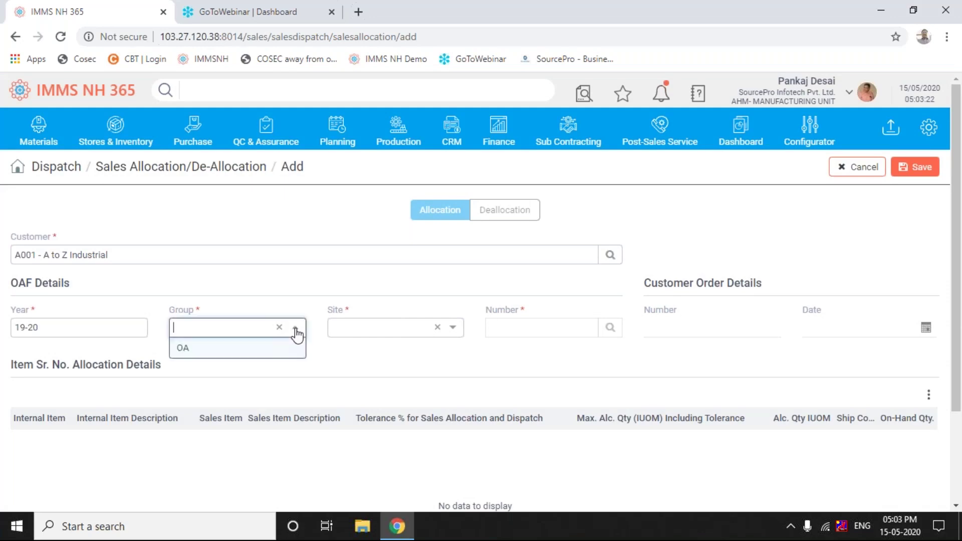
click(244, 351)
click(453, 327)
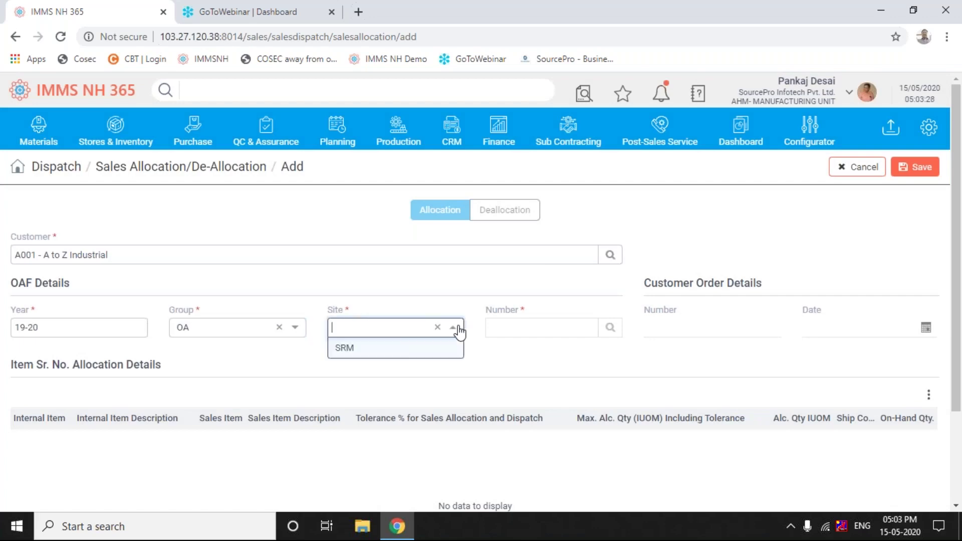
click(346, 351)
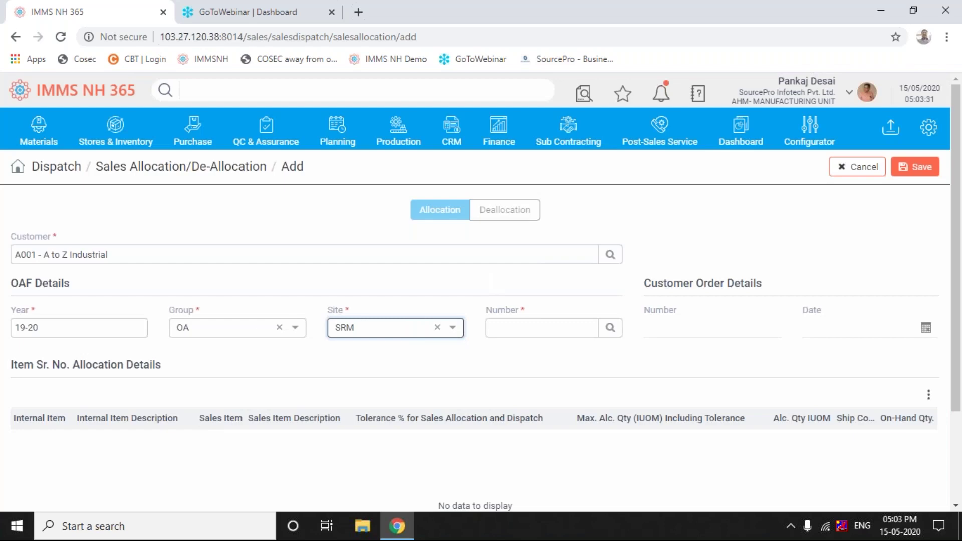
click(616, 328)
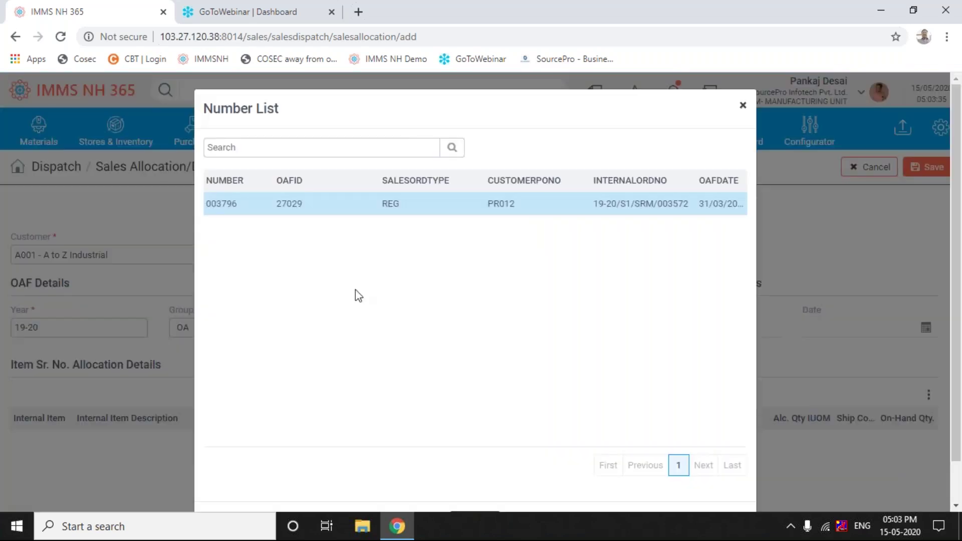
double_click(232, 205)
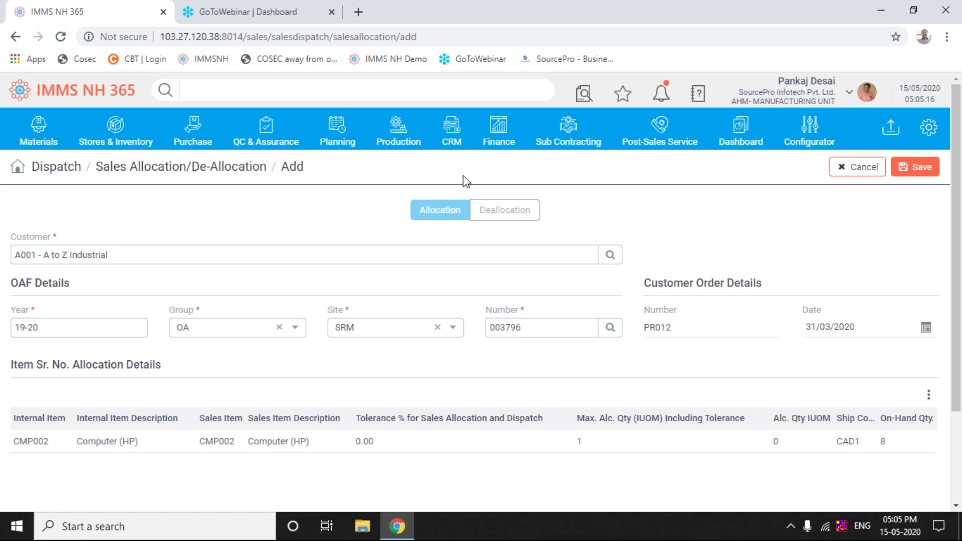
Open the Delivery Challan Entry list, reload the page, and open the first listed challan for editing.
click(453, 129)
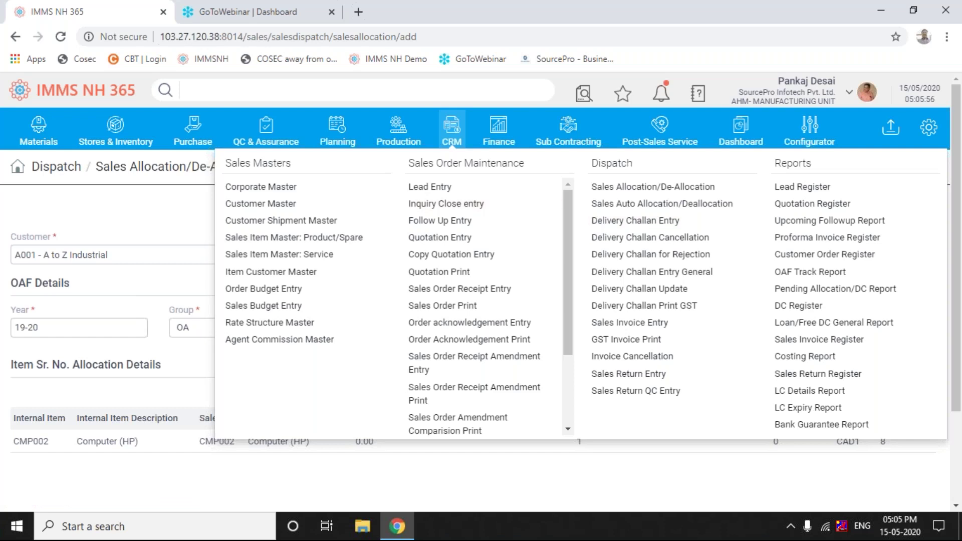
click(635, 226)
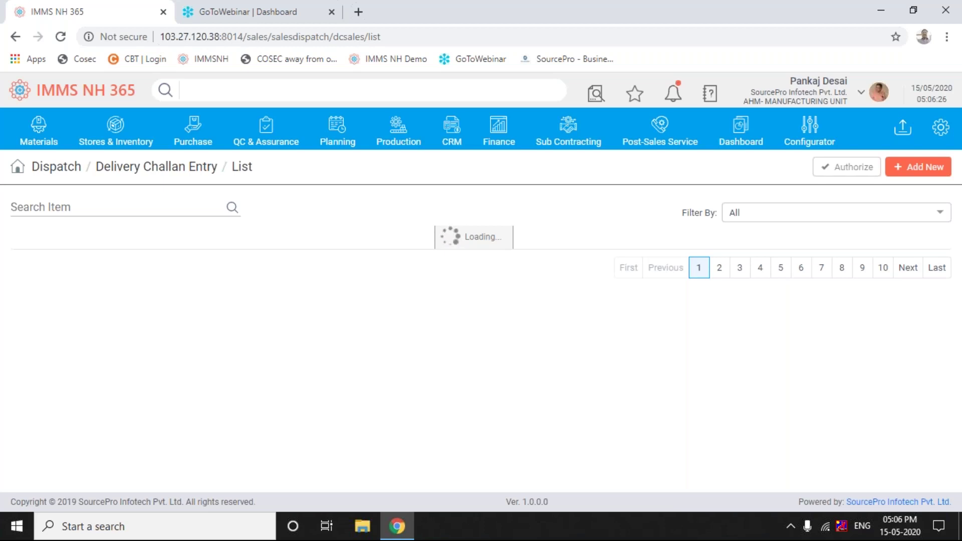
key(F5)
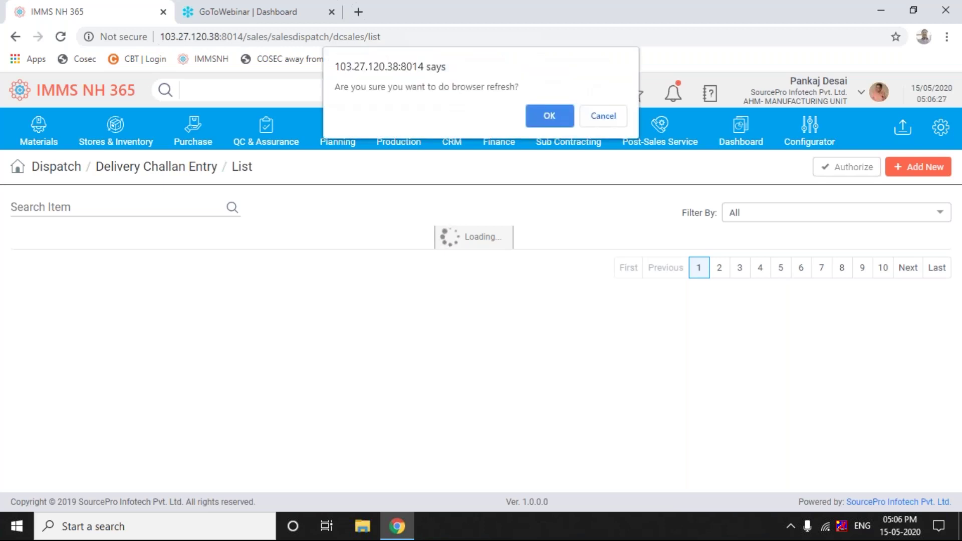
key(Return)
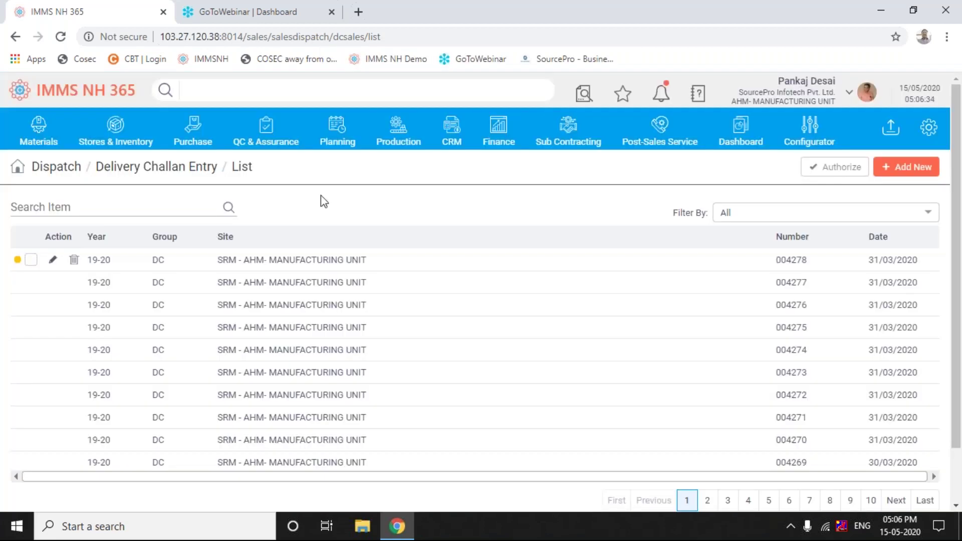
click(52, 261)
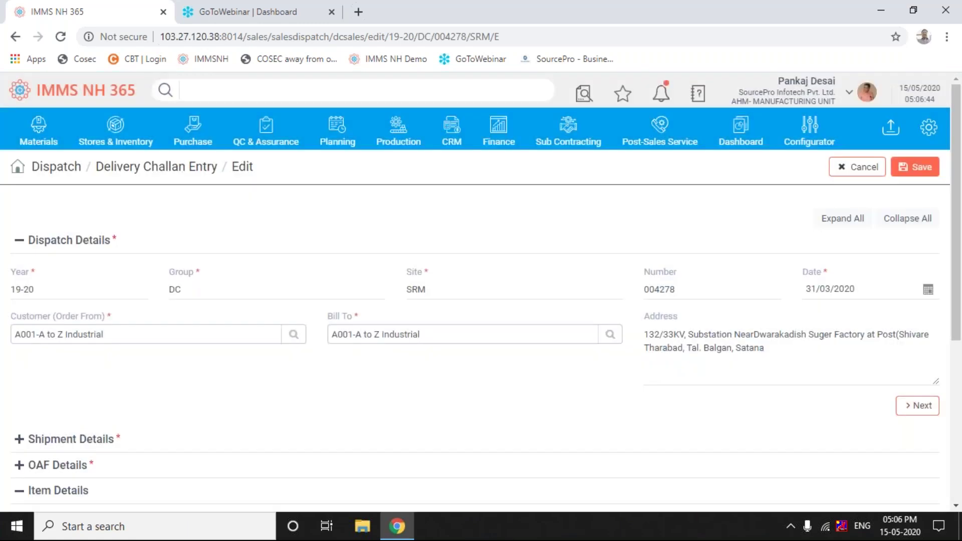
Expand all sections of the delivery challan and examine its dispatch, shipment, delivery address and OAF details.
click(844, 221)
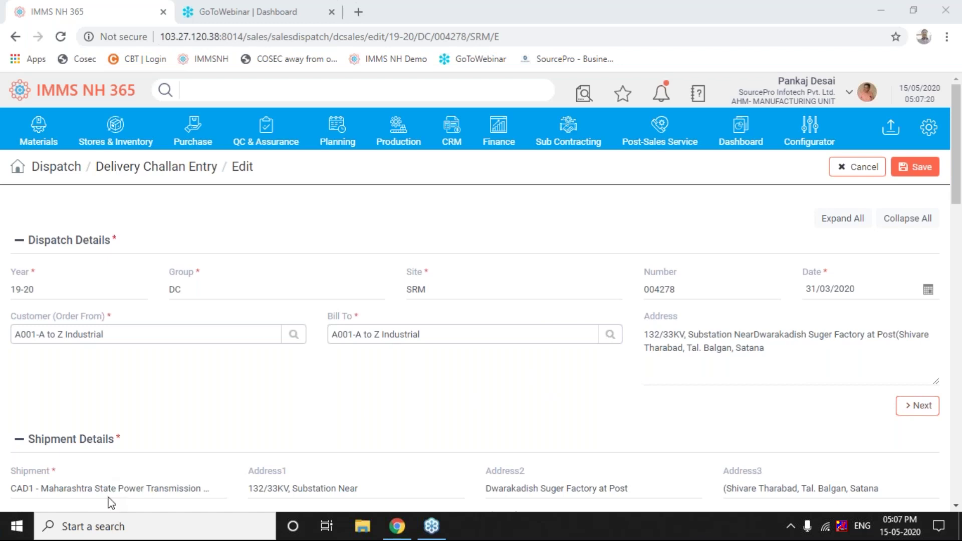
click(957, 507)
drag(957, 507, 957, 507)
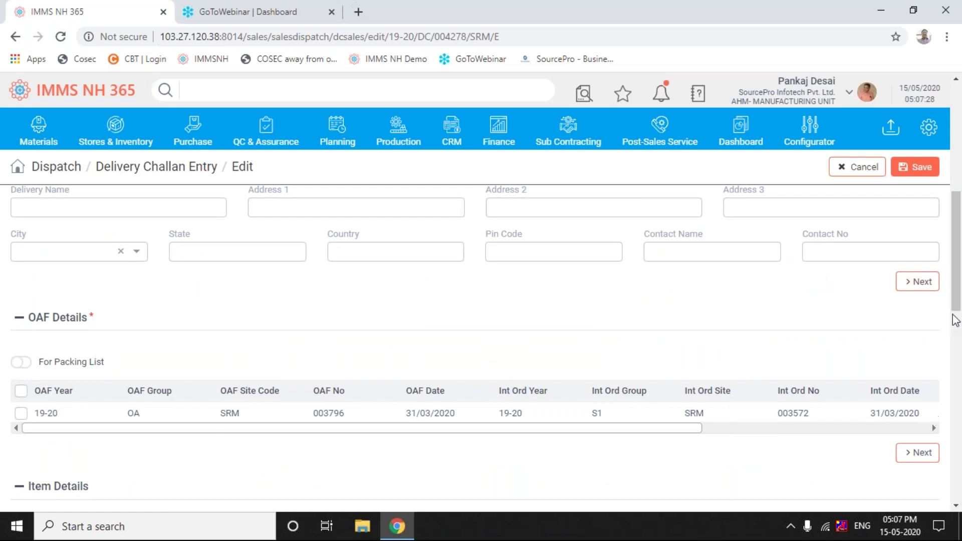
click(955, 175)
drag(956, 179, 957, 209)
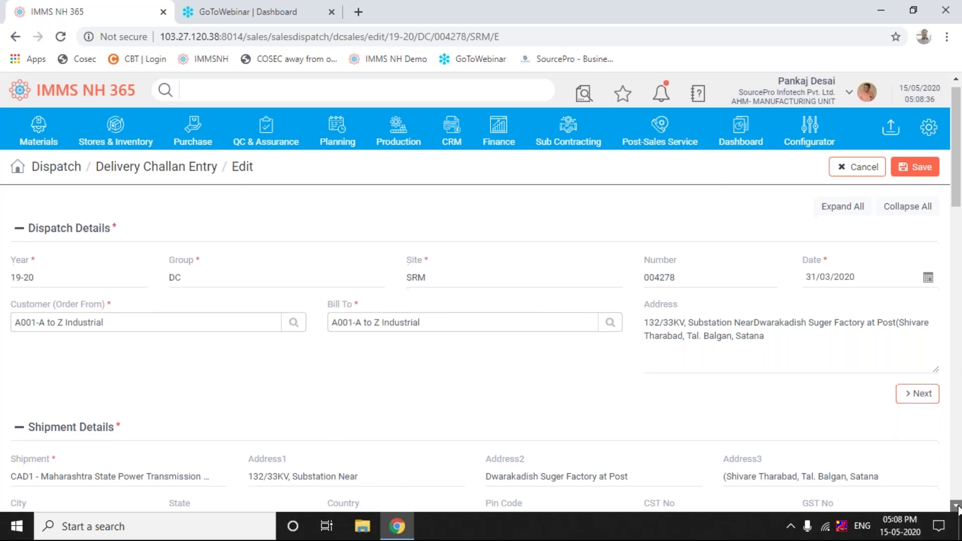
click(958, 507)
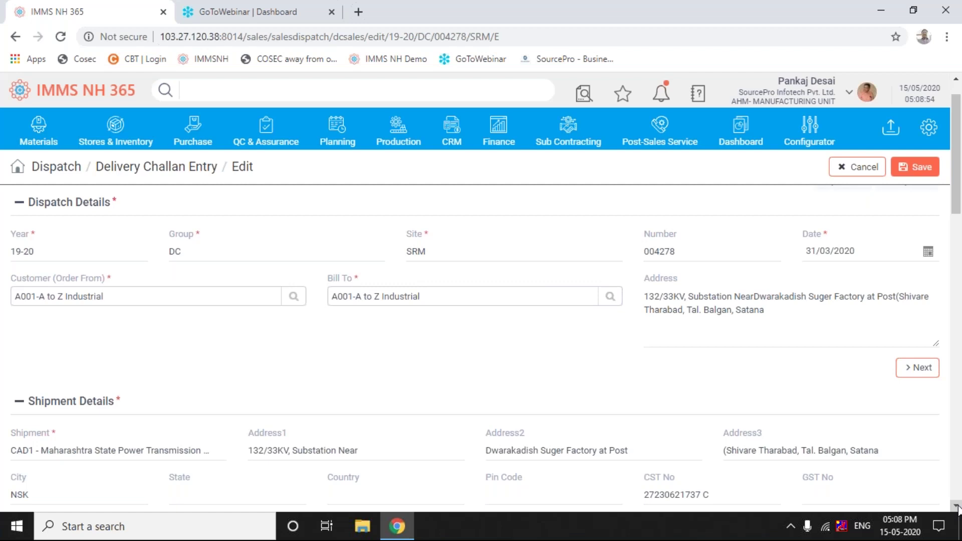
click(958, 506)
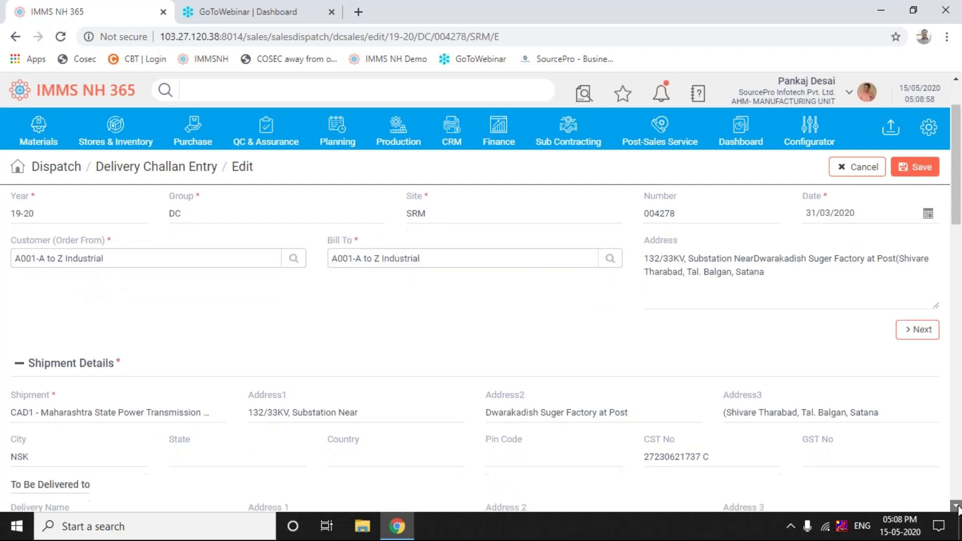
click(958, 507)
click(957, 508)
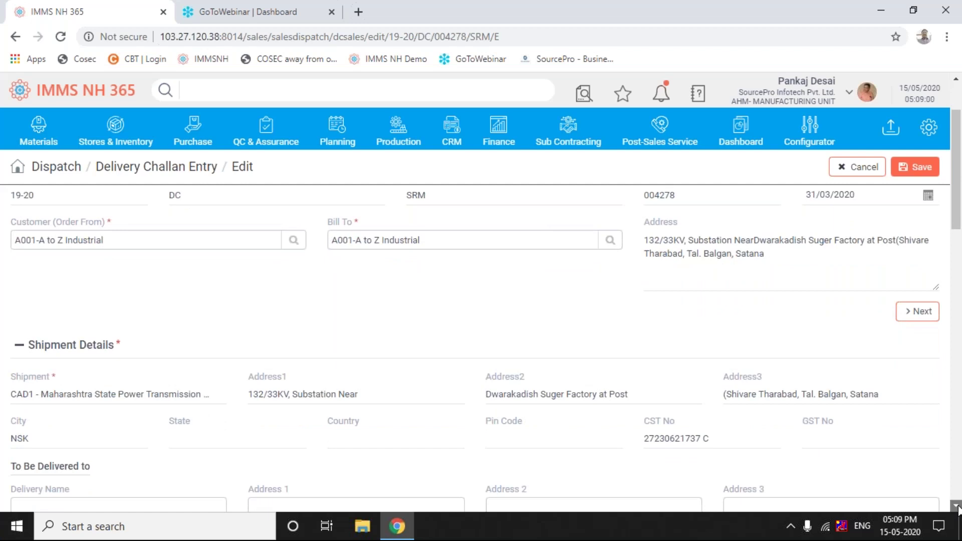
click(958, 508)
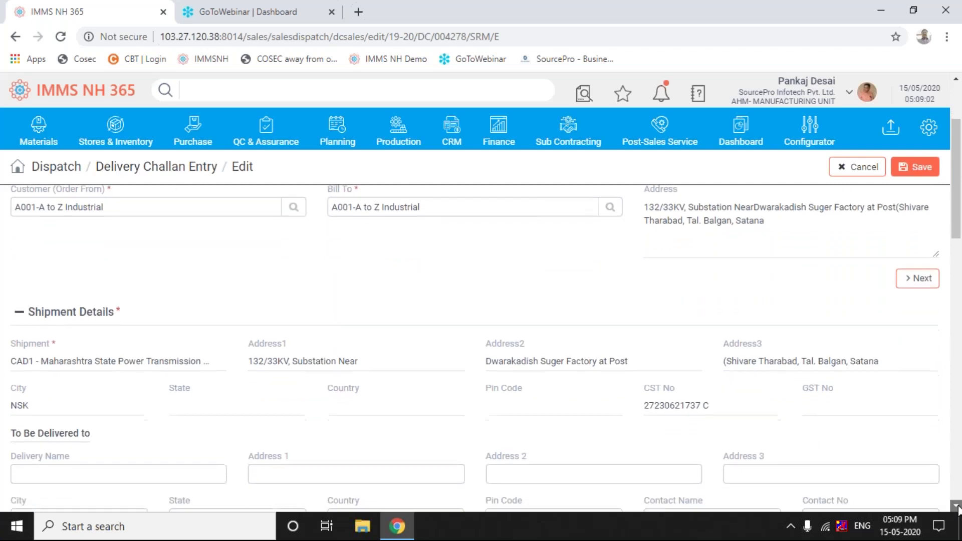
click(958, 507)
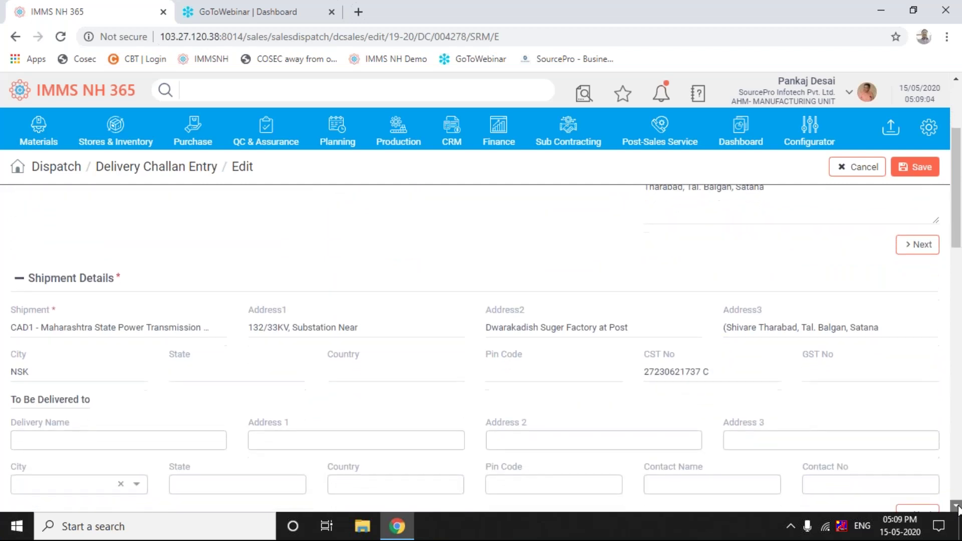
click(957, 507)
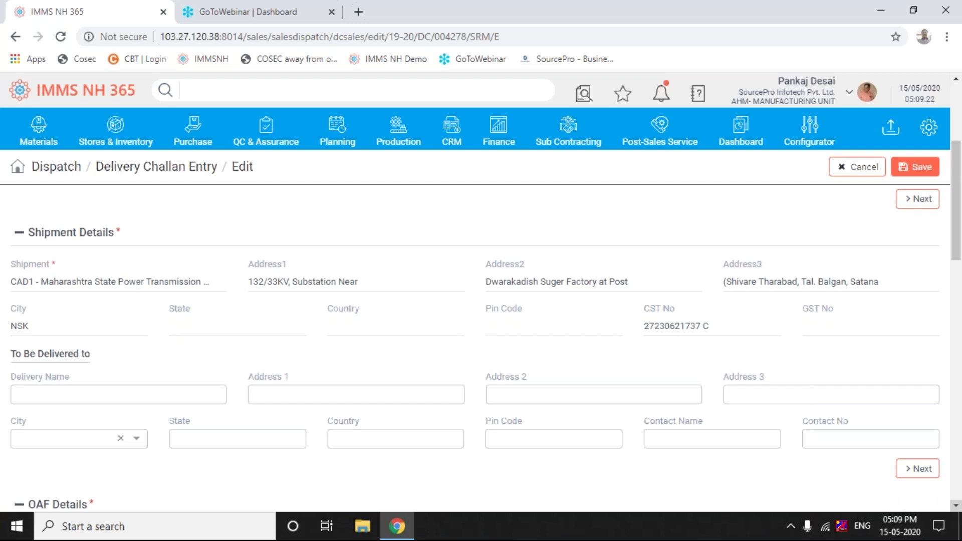
click(956, 505)
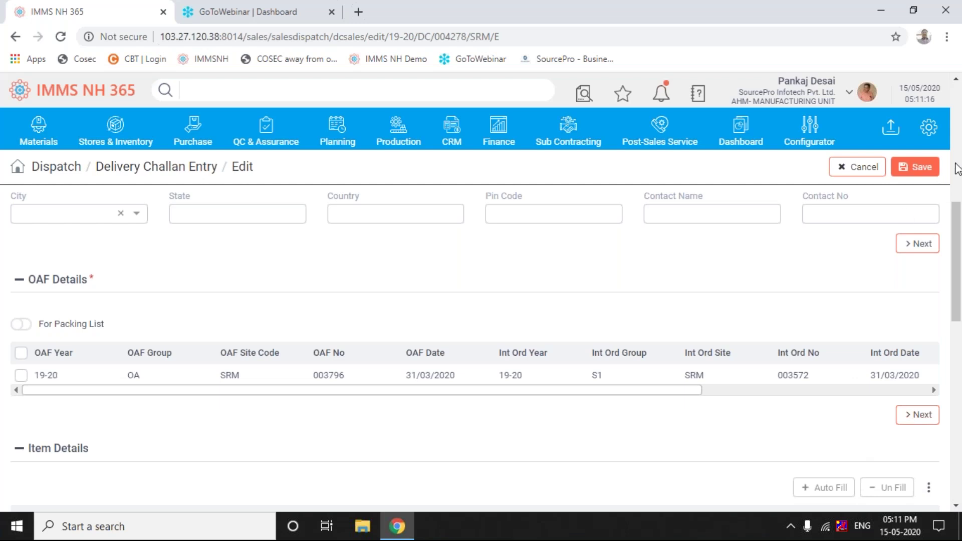
Review the challan's dispatch and shipment details, and examine the OAF details across to the customer order and consultant columns.
scroll(957, 169, up, 7)
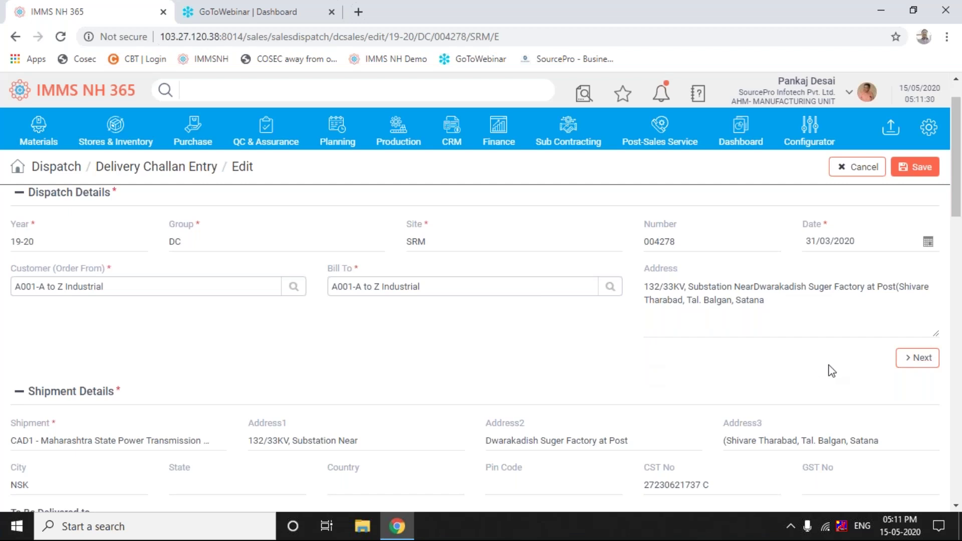
click(931, 369)
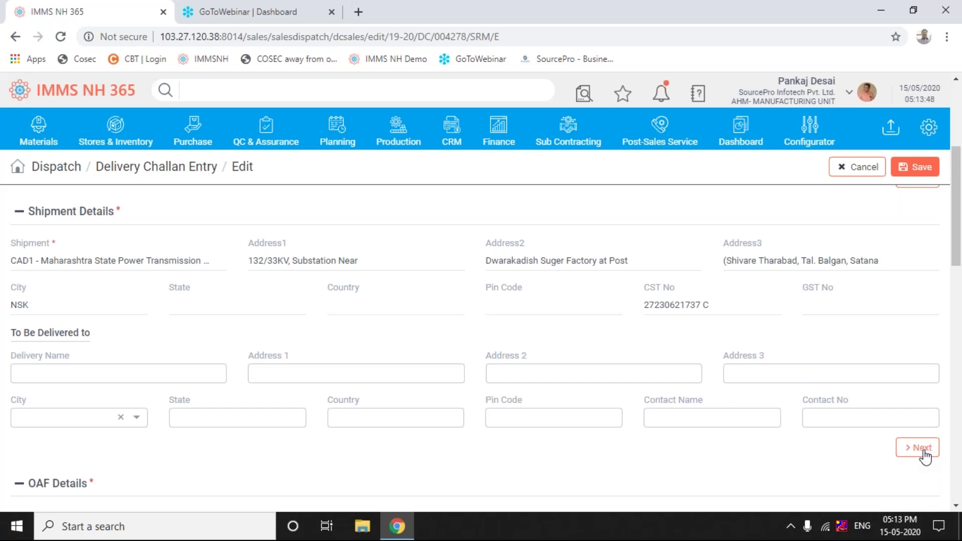
click(921, 449)
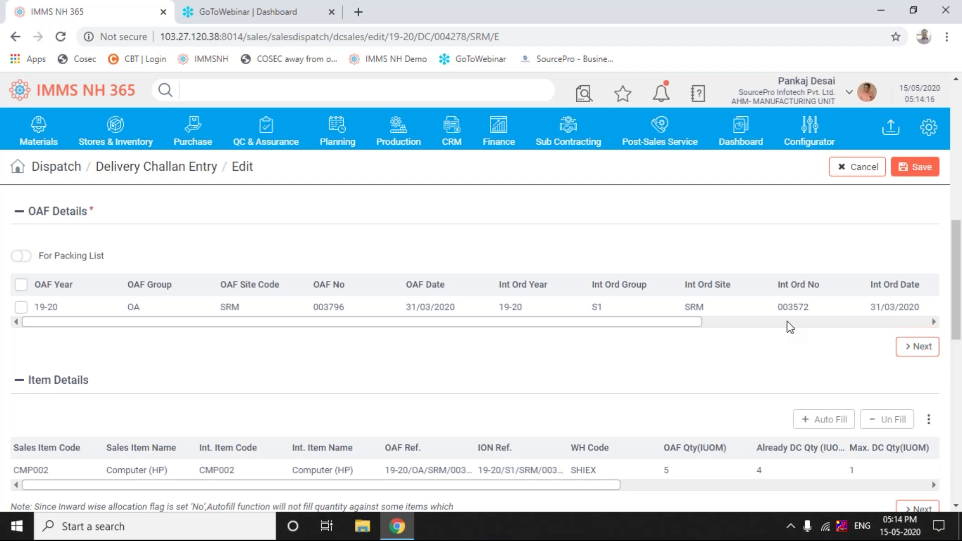
scroll(789, 323, right, 1)
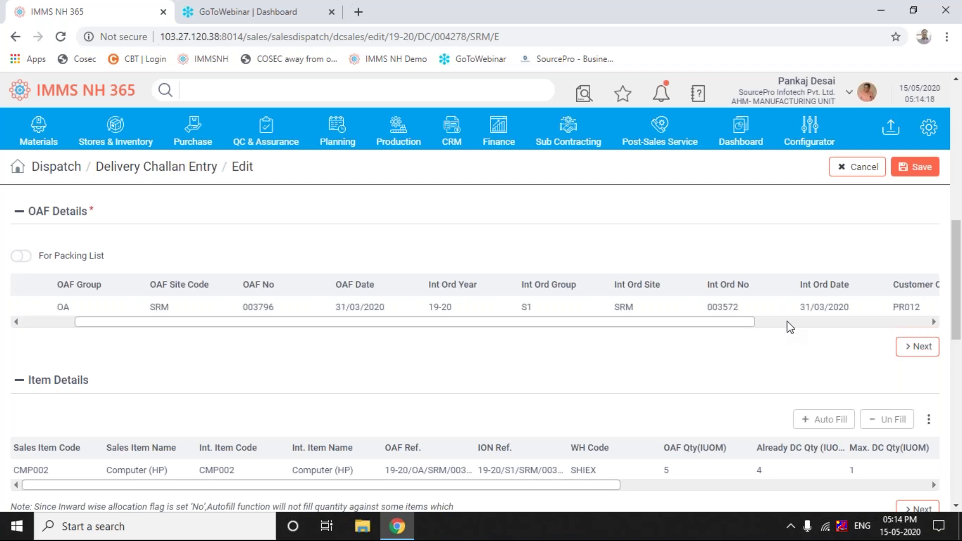
scroll(827, 332, right, 1)
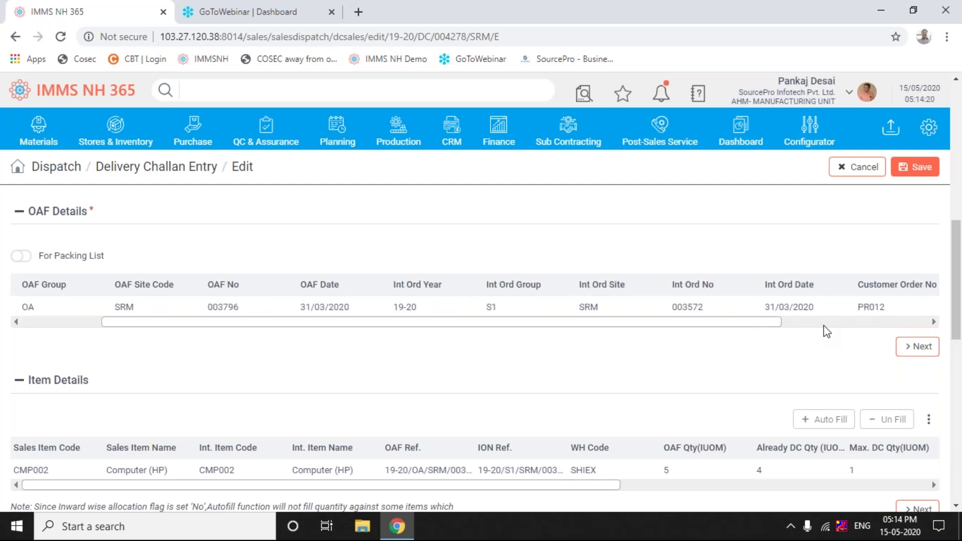
scroll(877, 331, right, 1)
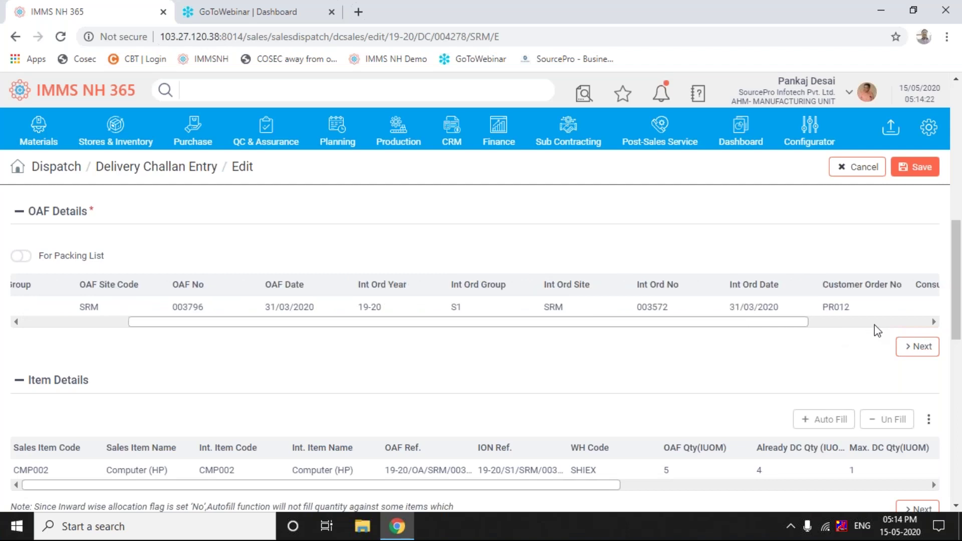
scroll(875, 327, right, 2)
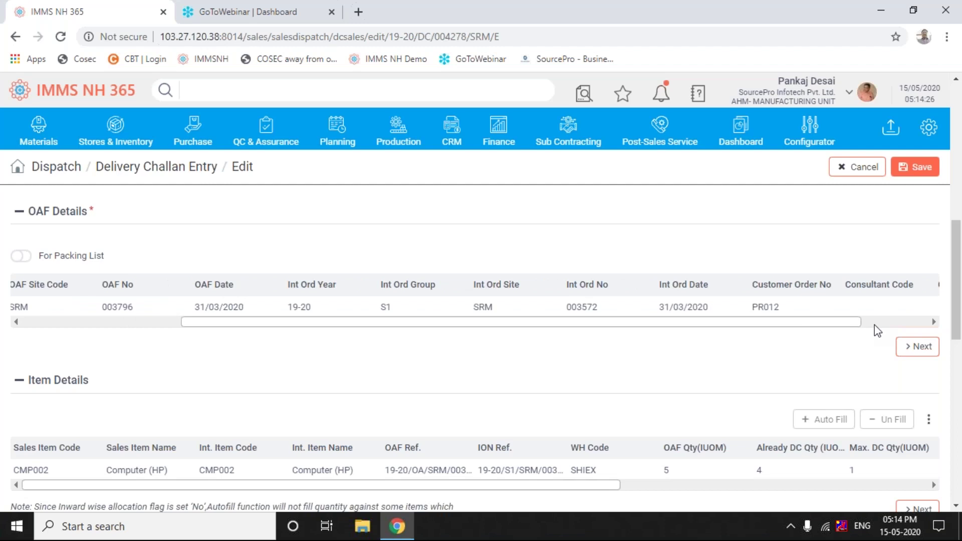
scroll(911, 325, right, 2)
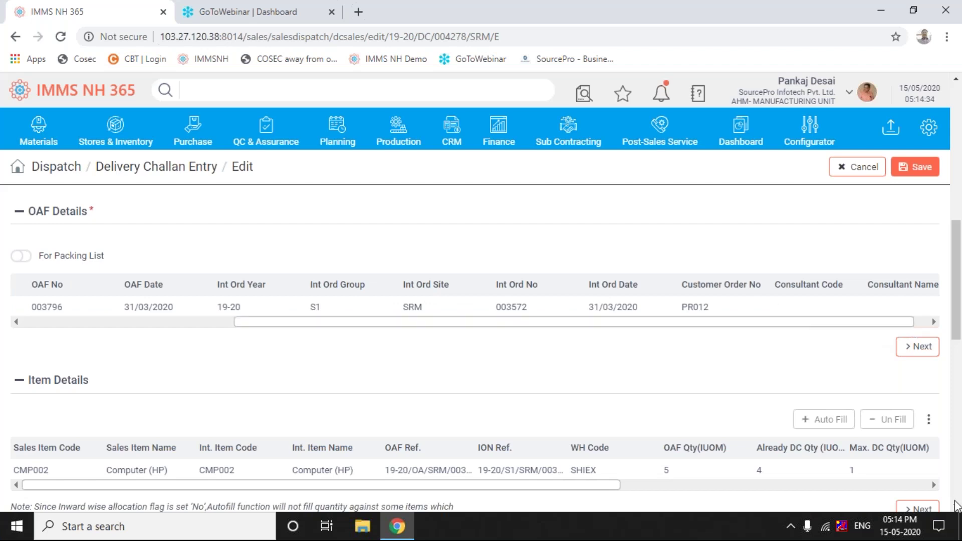
Examine the challan's Transport Details, Remark and Other Details fields, including marks, place of receipt and customer reference.
click(957, 507)
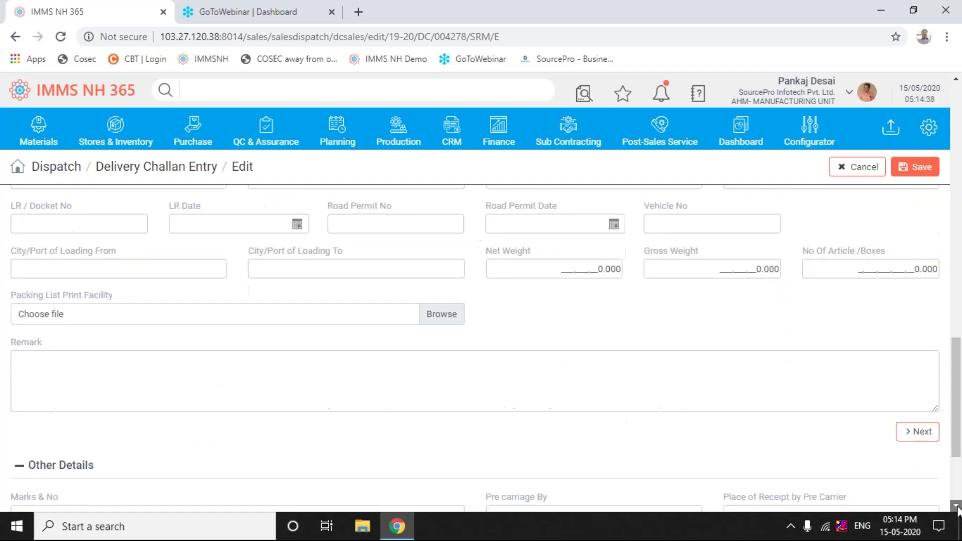
click(957, 507)
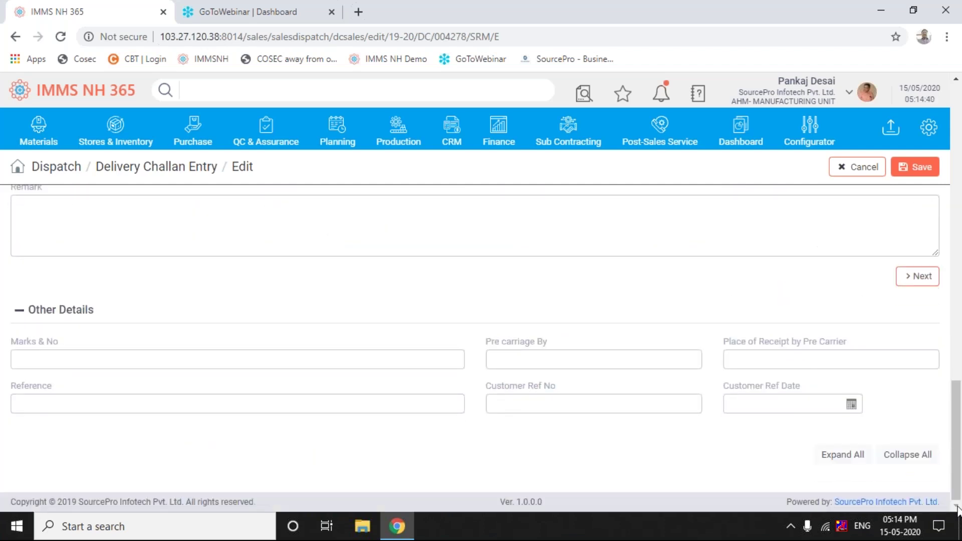
drag(958, 435, 958, 370)
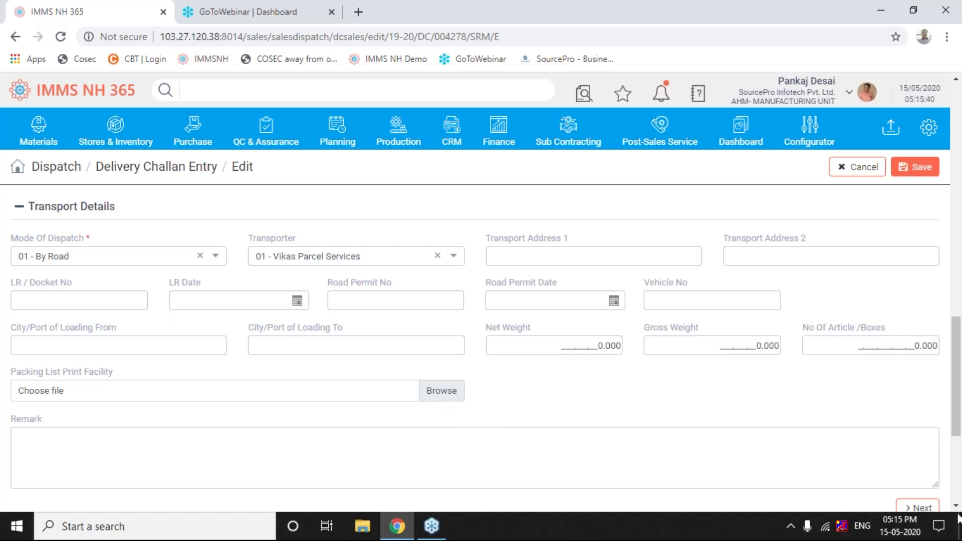
scroll(960, 499, down, 1)
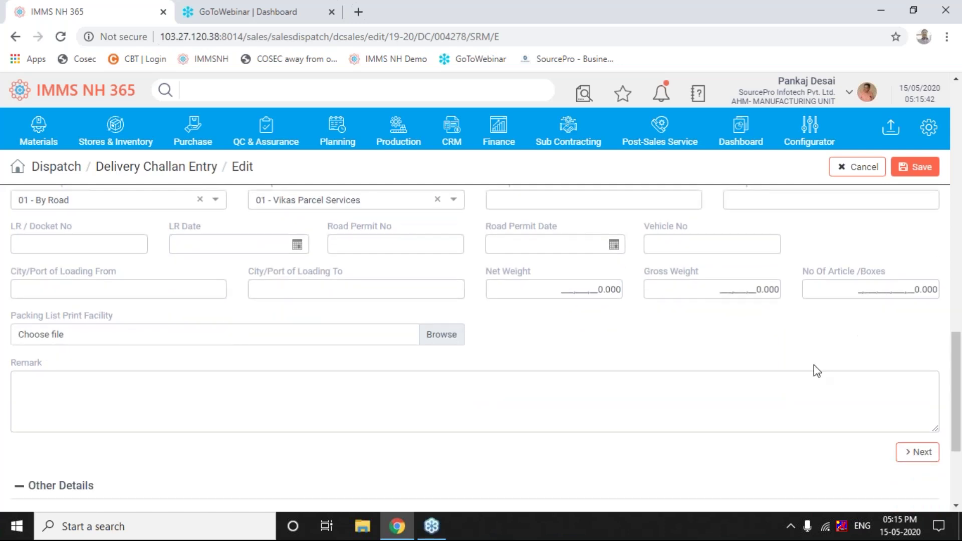
click(811, 400)
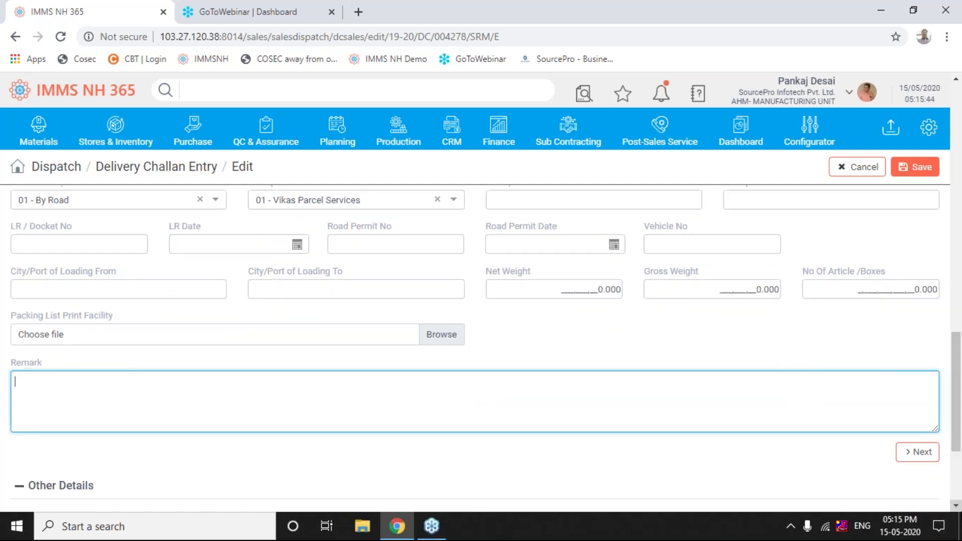
scroll(956, 510, down, 2)
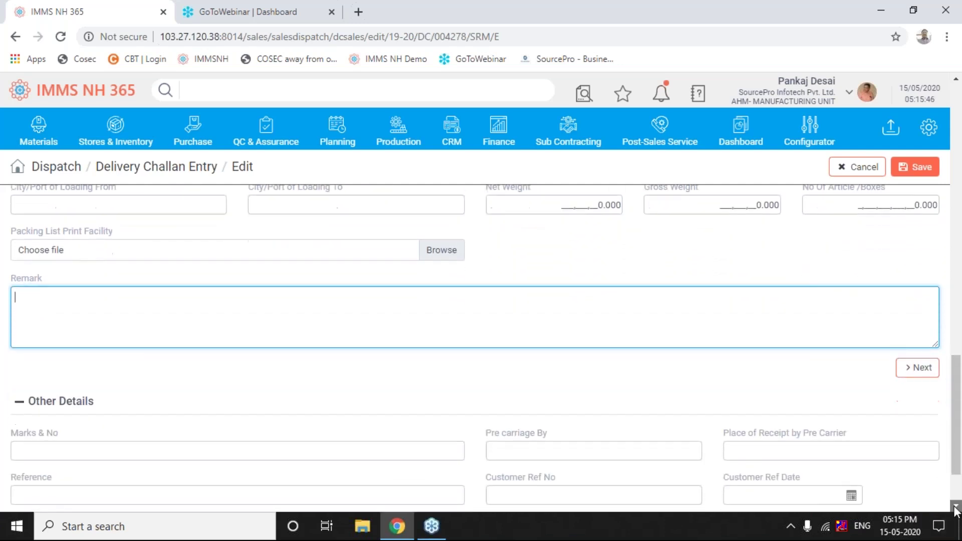
click(194, 410)
click(145, 425)
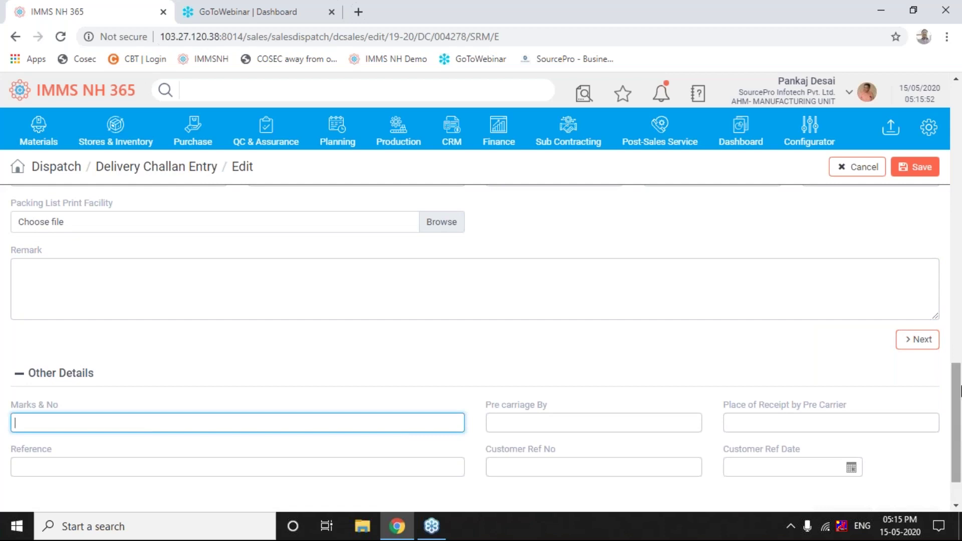
click(791, 425)
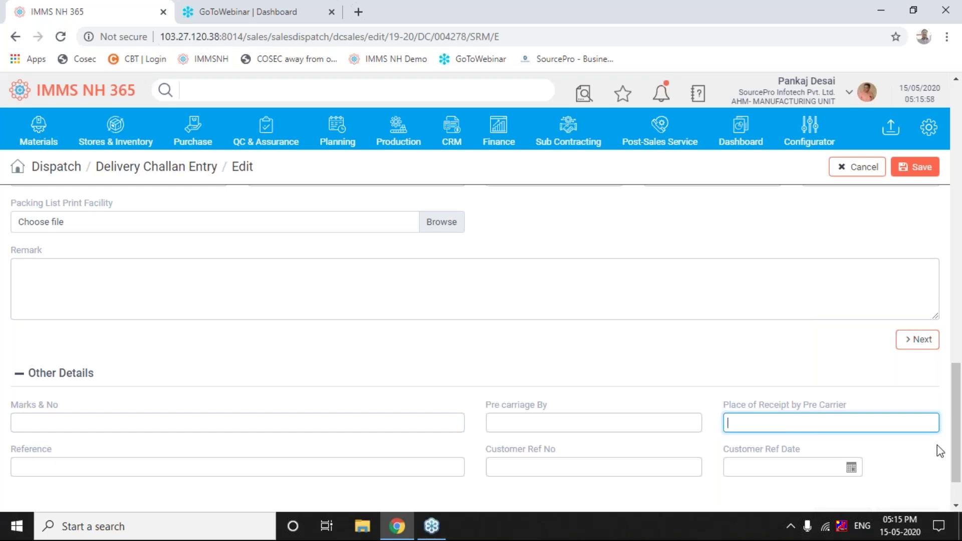
scroll(960, 426, down, 2)
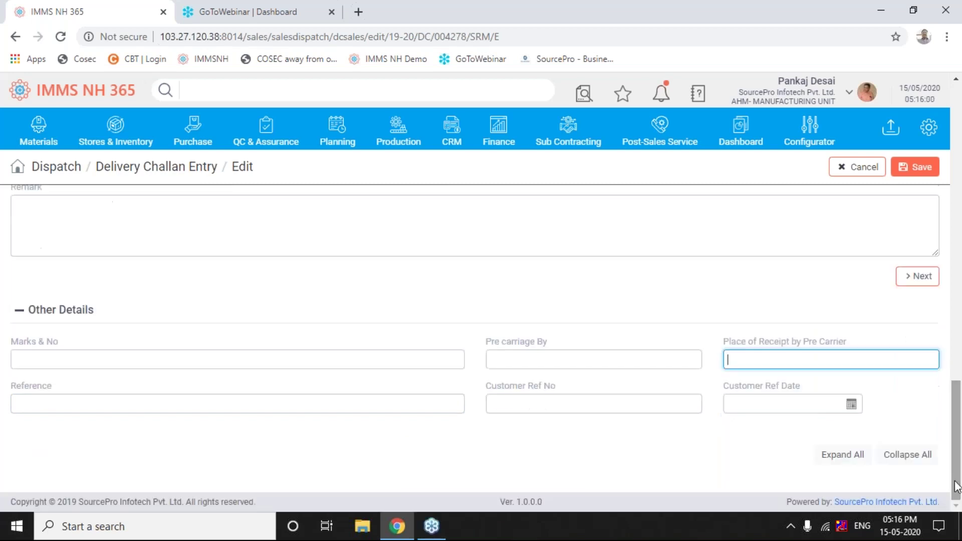
drag(957, 460, 958, 415)
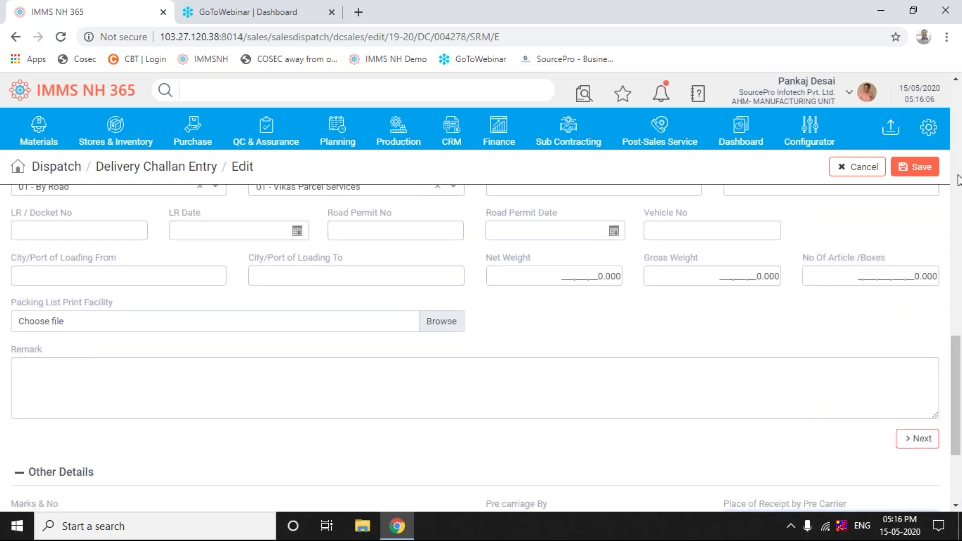
scroll(959, 180, up, 8)
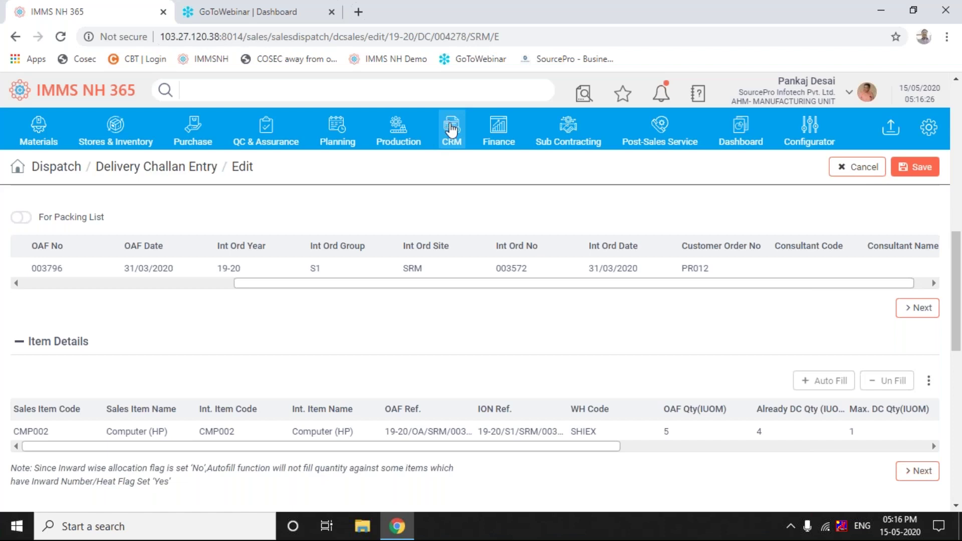
Open the Sales Invoice Entry list from the Dispatch functions, reload the page, and open the first listed invoice for editing.
click(452, 129)
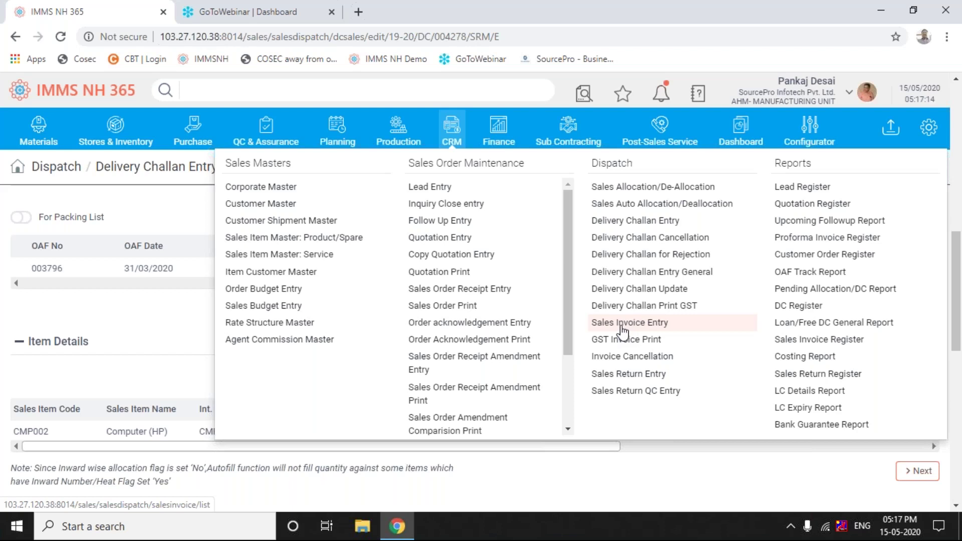
click(622, 324)
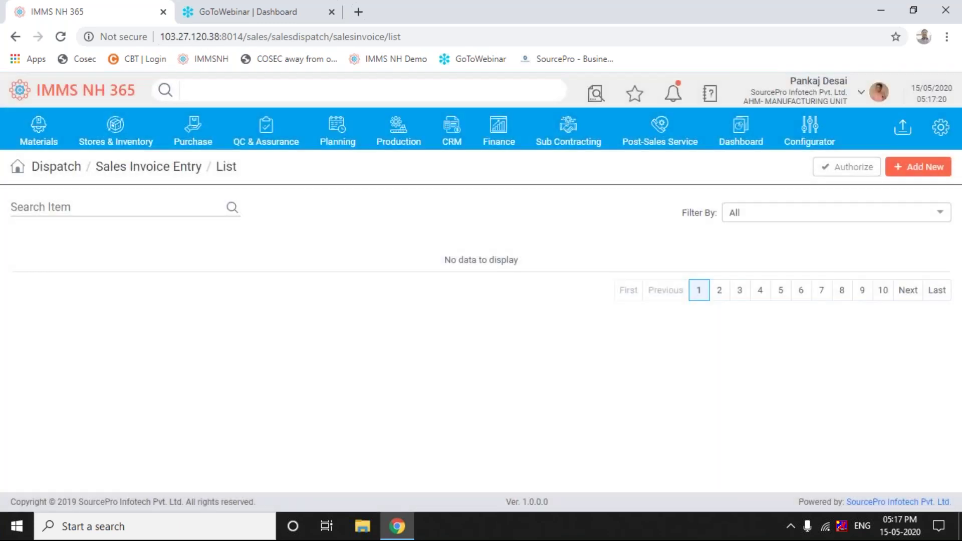
key(F5)
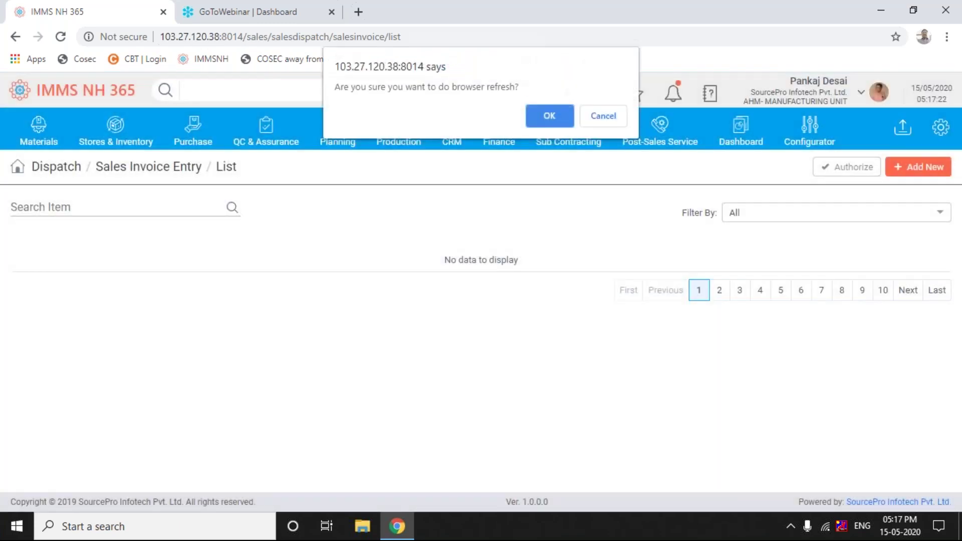
key(Return)
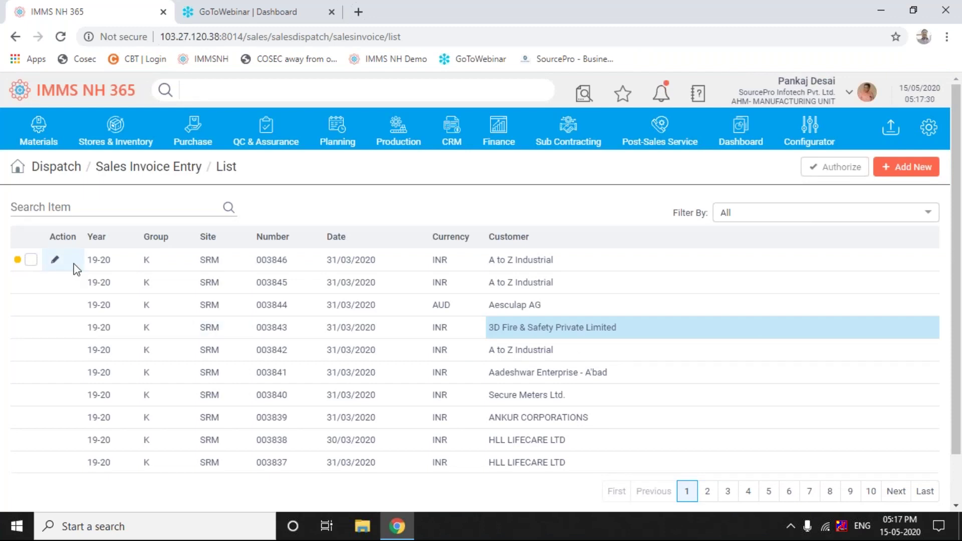
click(56, 261)
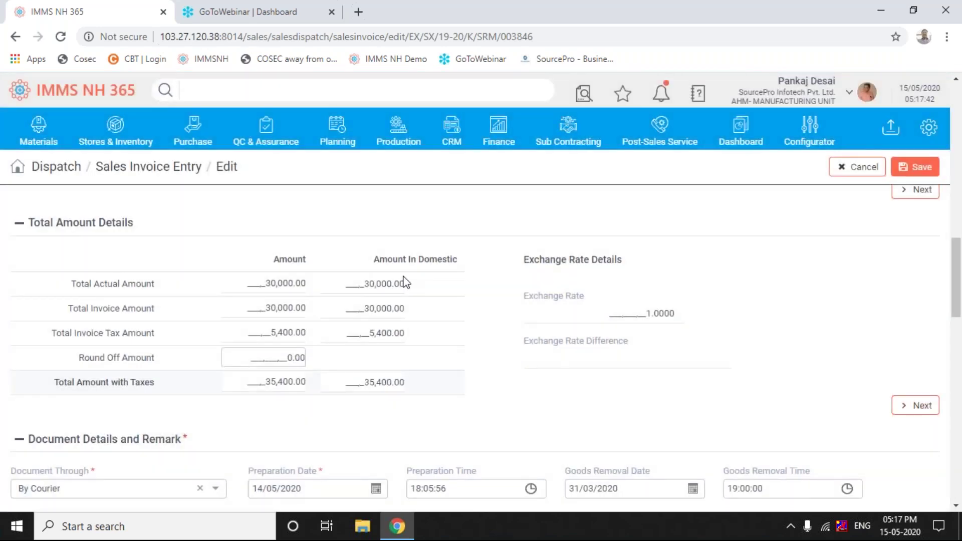
Examine the invoice's selection and customer details, and the order and DC reference columns of its Delivery Challan Details.
drag(958, 248, 951, 135)
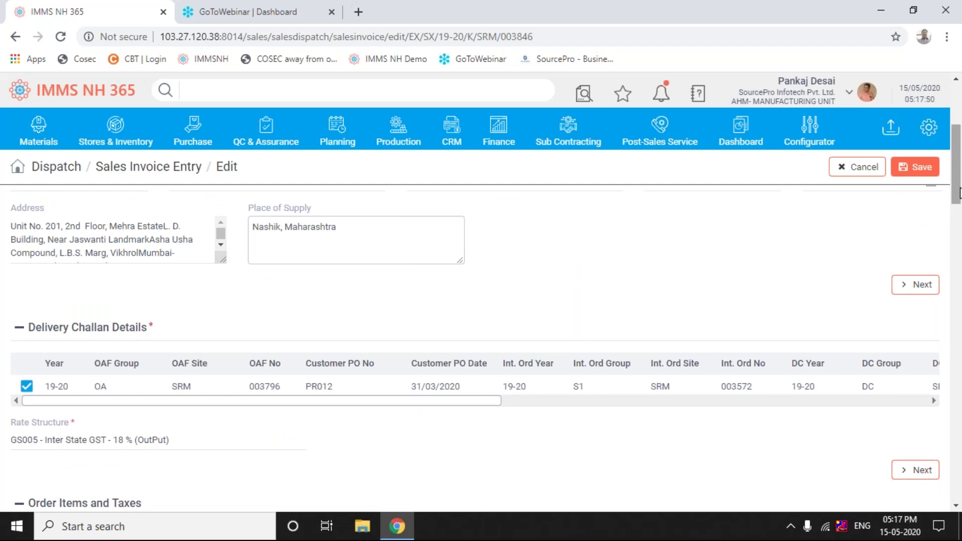
scroll(958, 175, up, 2)
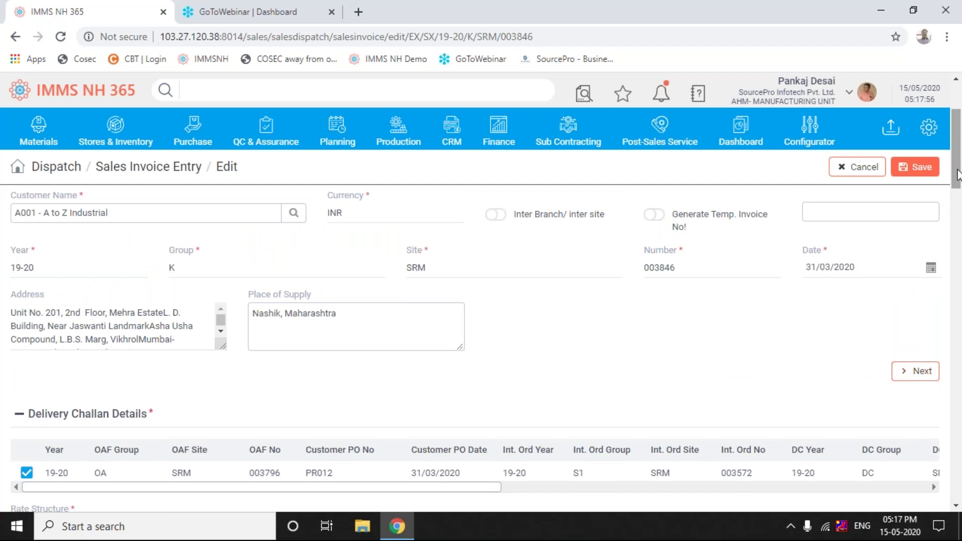
drag(958, 176, 957, 157)
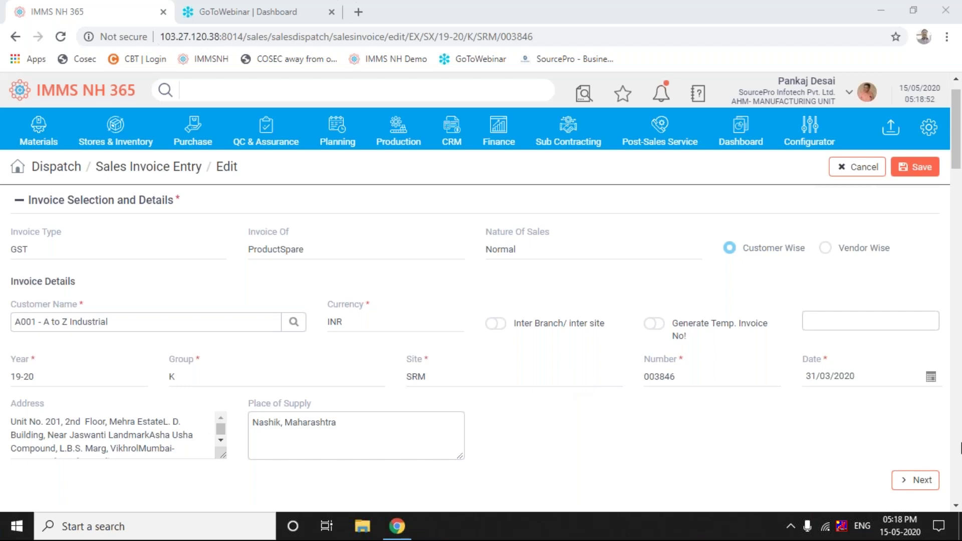
click(957, 507)
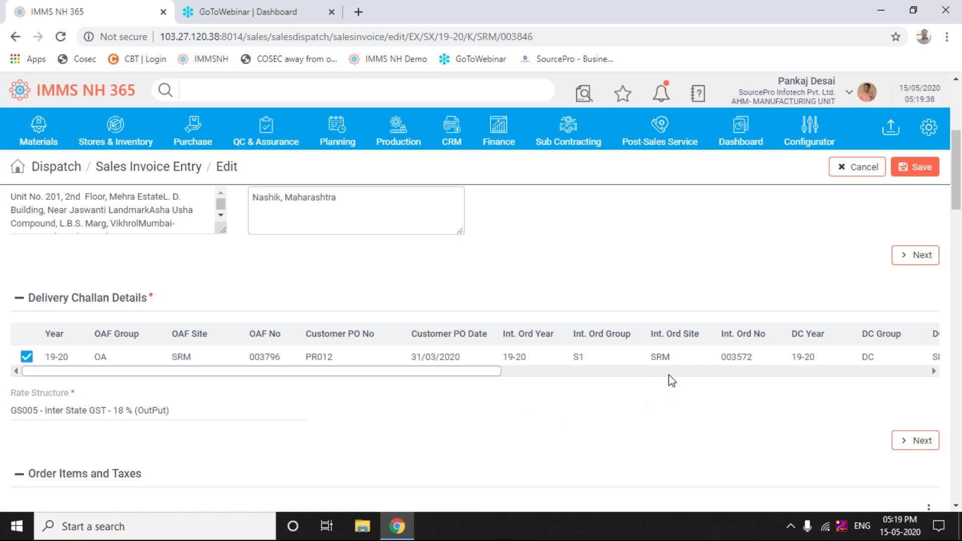
scroll(671, 376, right, 4)
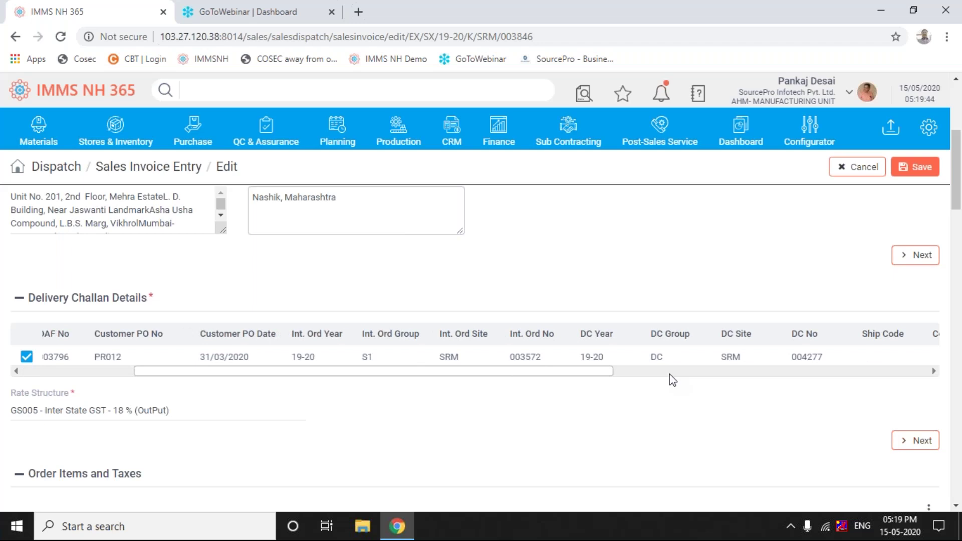
scroll(671, 379, right, 2)
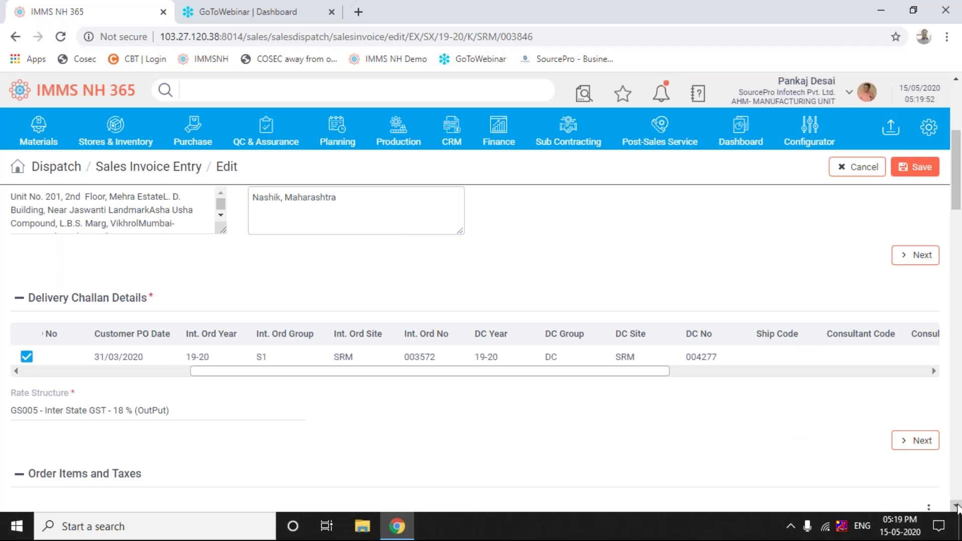
Examine the invoice's Order Items and Taxes section together with its Rate Structure Details.
click(957, 507)
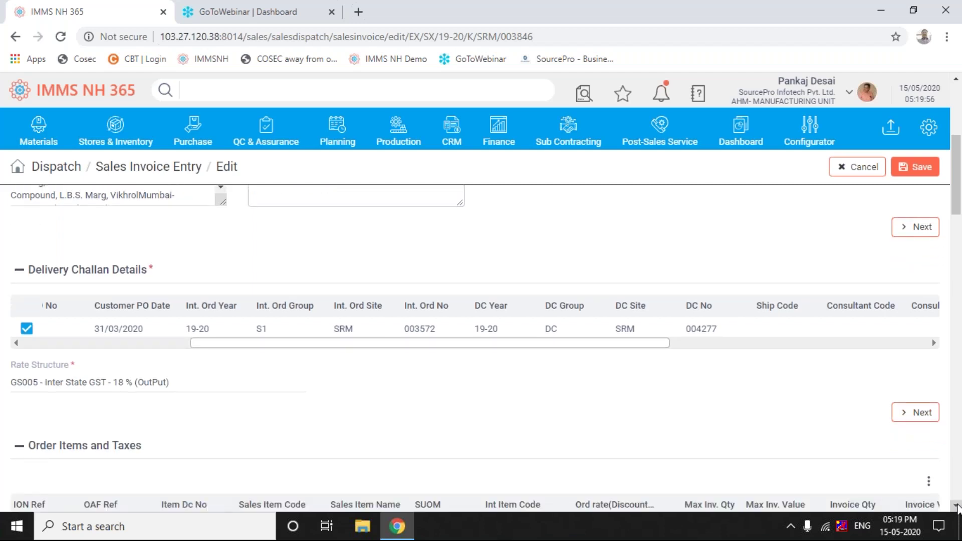
click(957, 507)
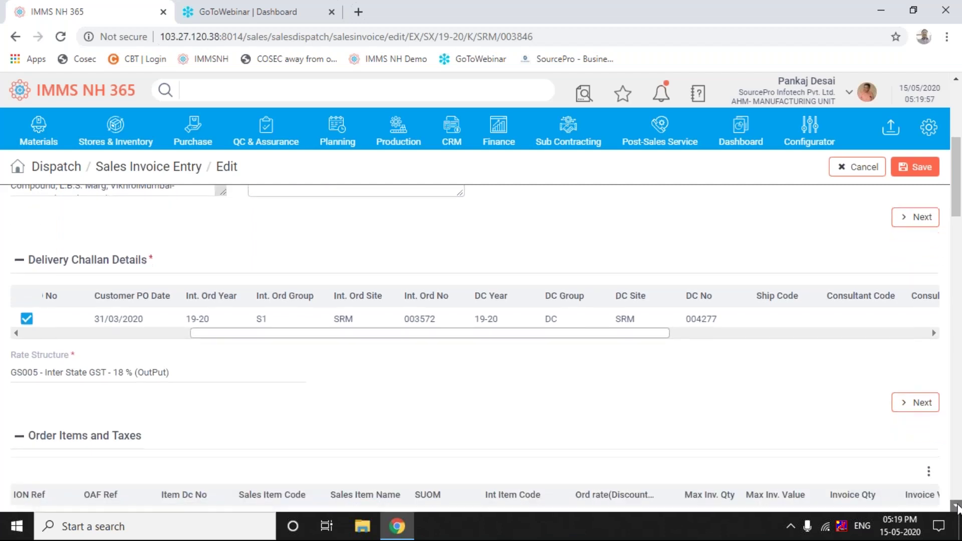
click(957, 507)
click(958, 508)
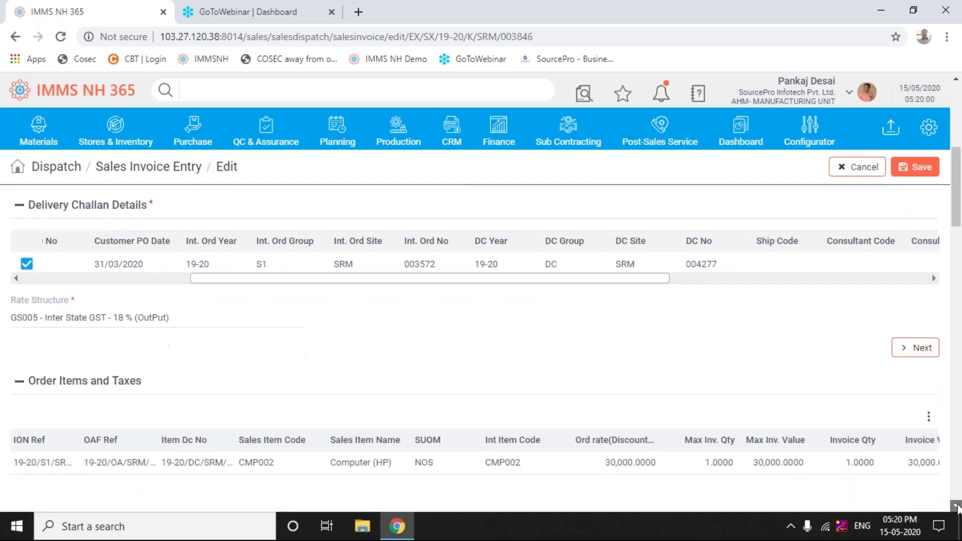
click(957, 507)
click(958, 507)
click(957, 508)
click(957, 507)
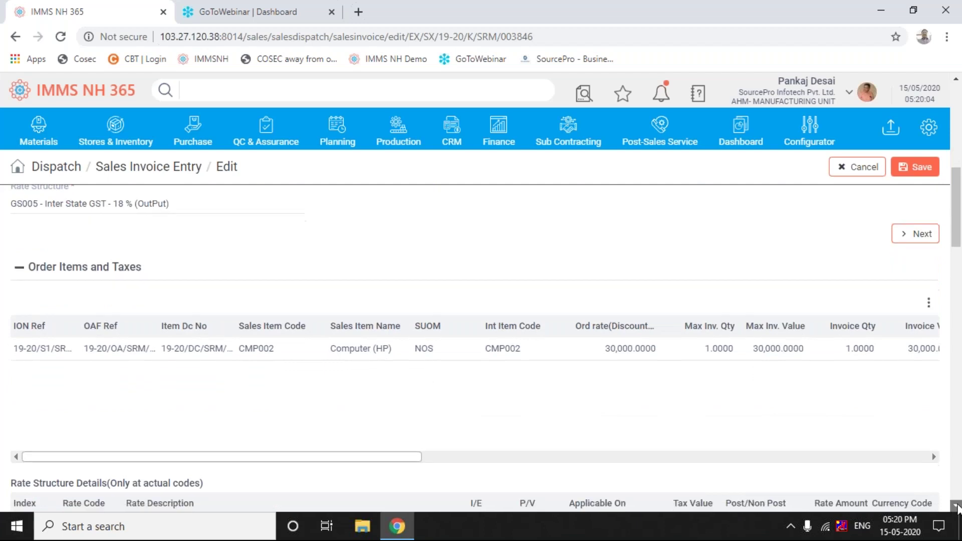
click(958, 507)
click(957, 507)
click(958, 508)
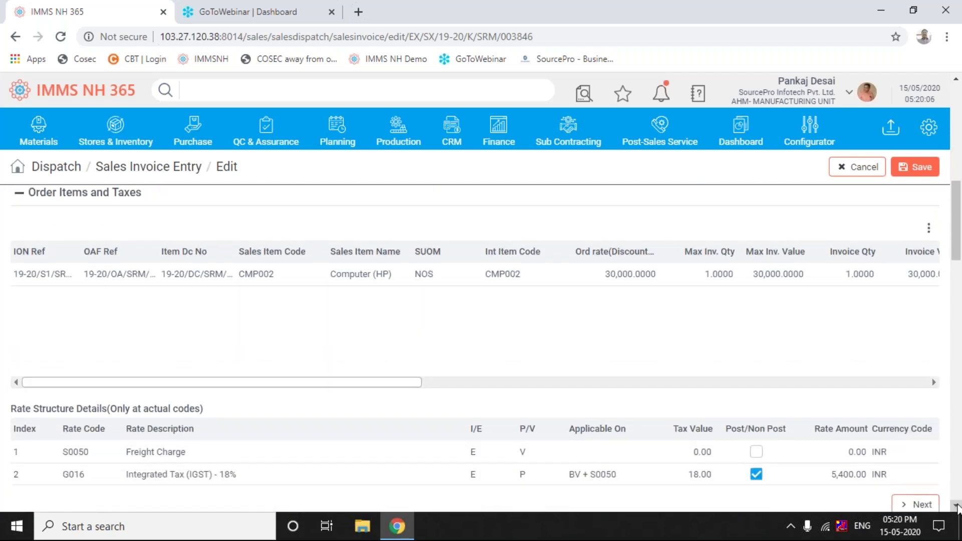
Set the Freight Charge tax value to 1000 in the invoice's Rate Structure Details.
click(957, 507)
click(957, 508)
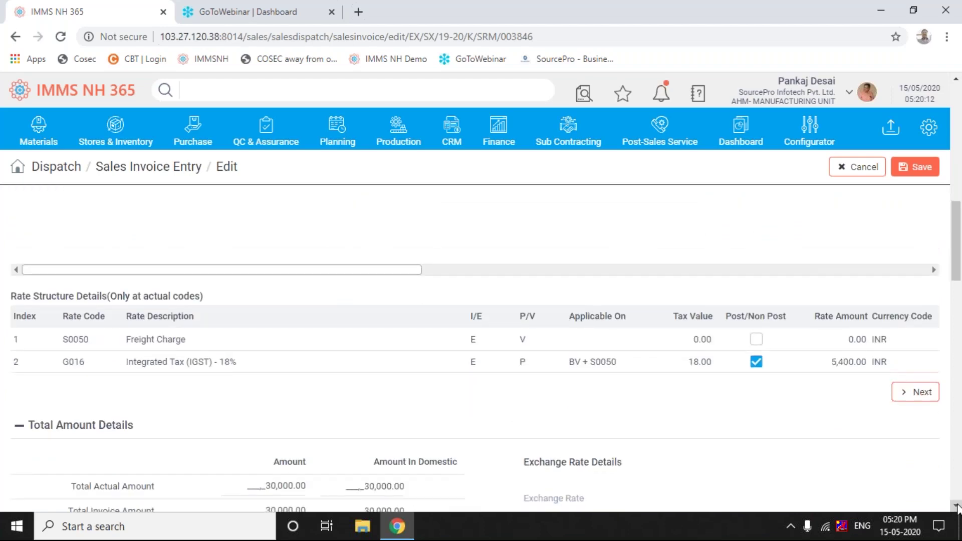
click(957, 507)
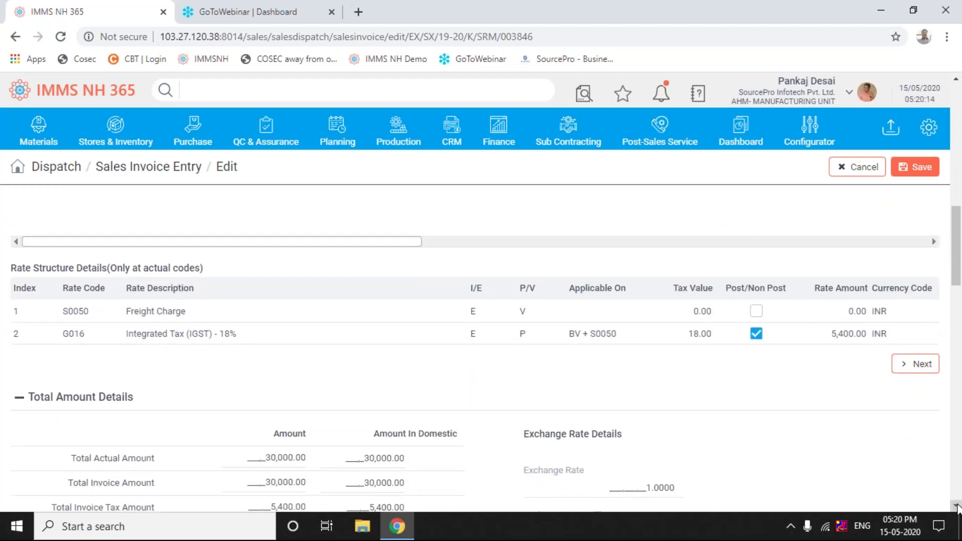
click(957, 508)
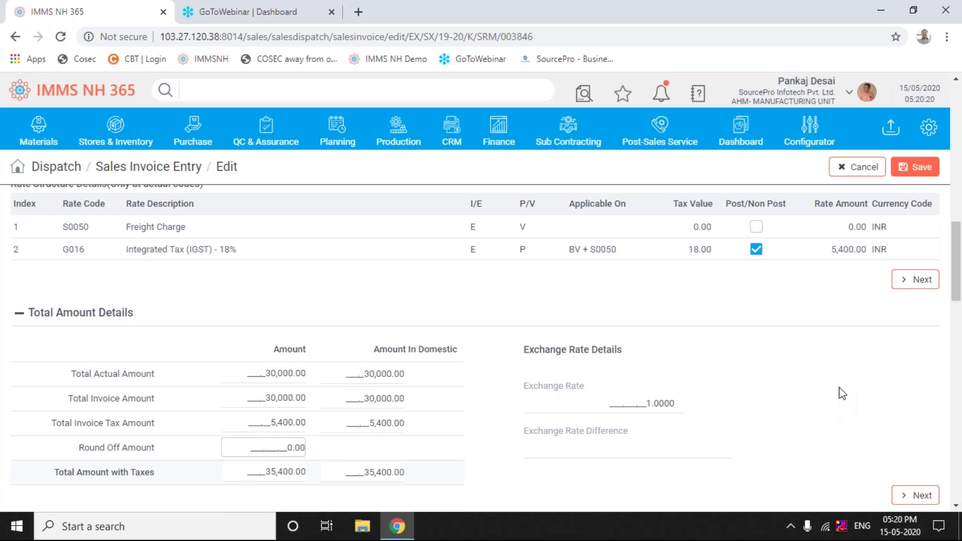
click(700, 228)
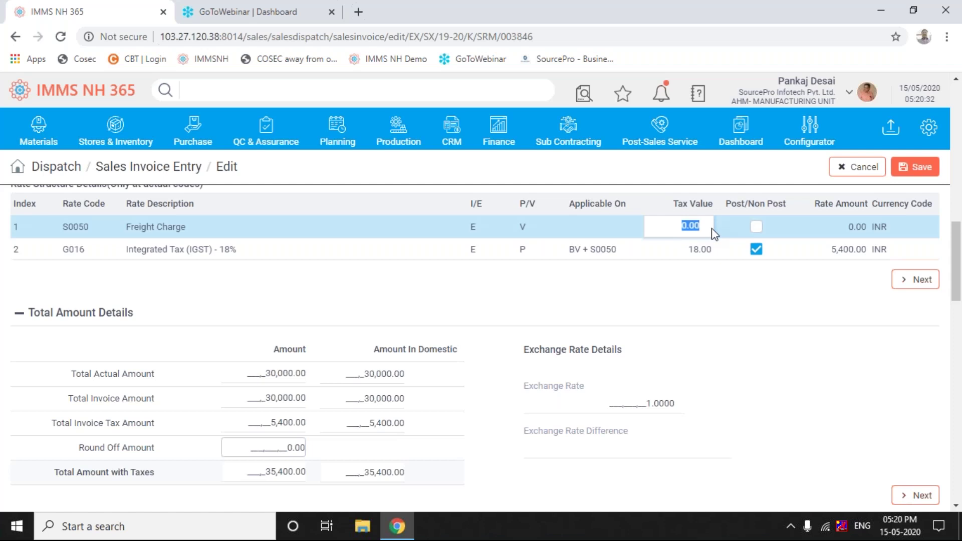
text(1000)
key(Tab)
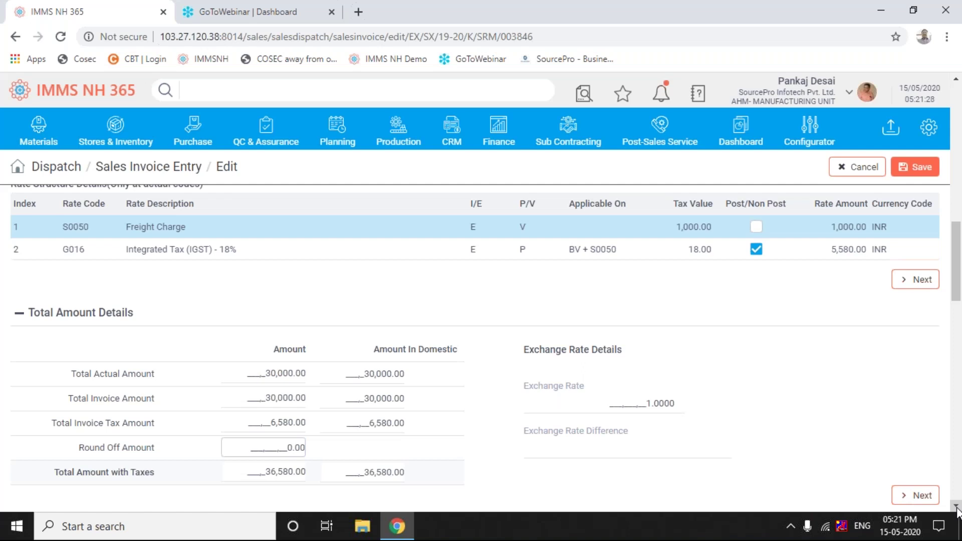
Examine the invoice's Total Amount Details, Document Details and Remark, and the order reference columns of its Delivery Challan Details.
scroll(957, 510, down, 5)
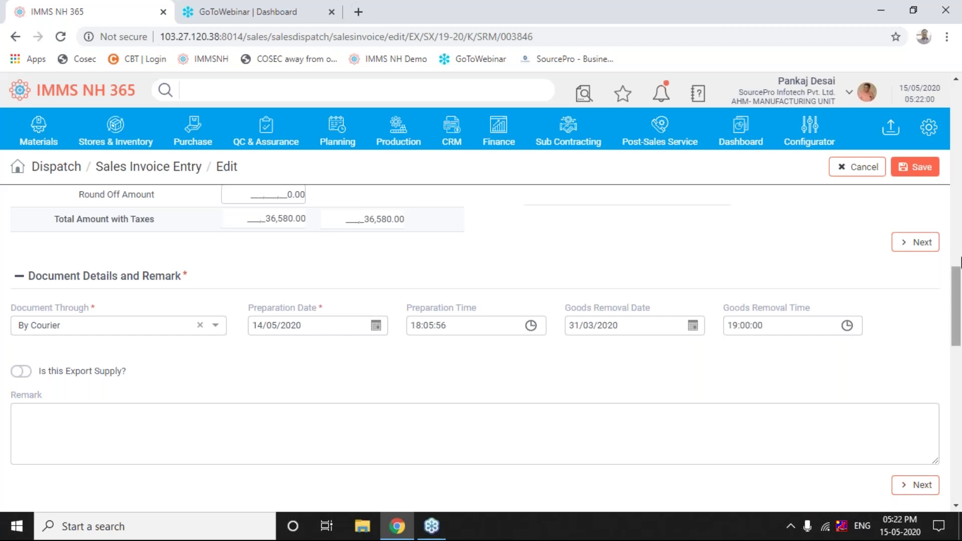
drag(953, 270, 953, 266)
scroll(956, 271, up, 3)
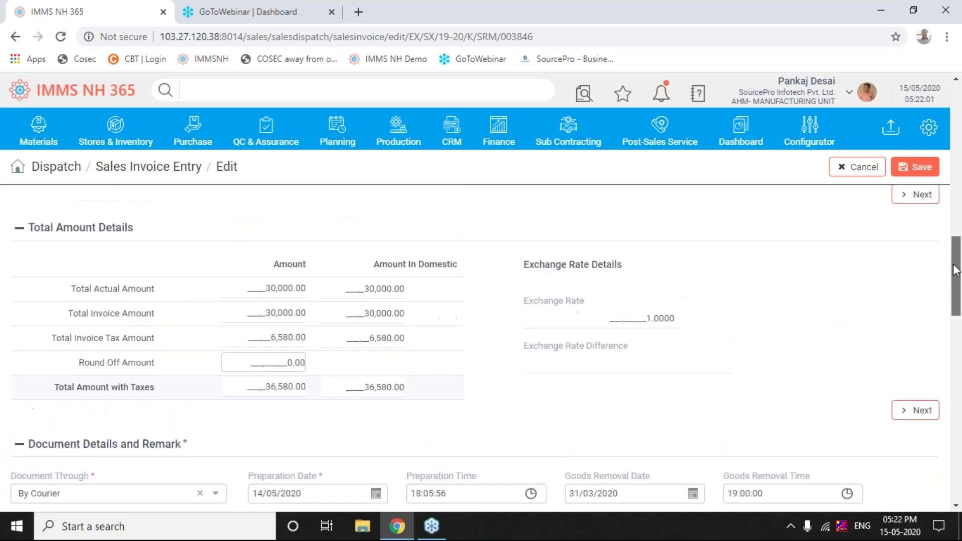
scroll(956, 246, up, 3)
scroll(956, 241, up, 3)
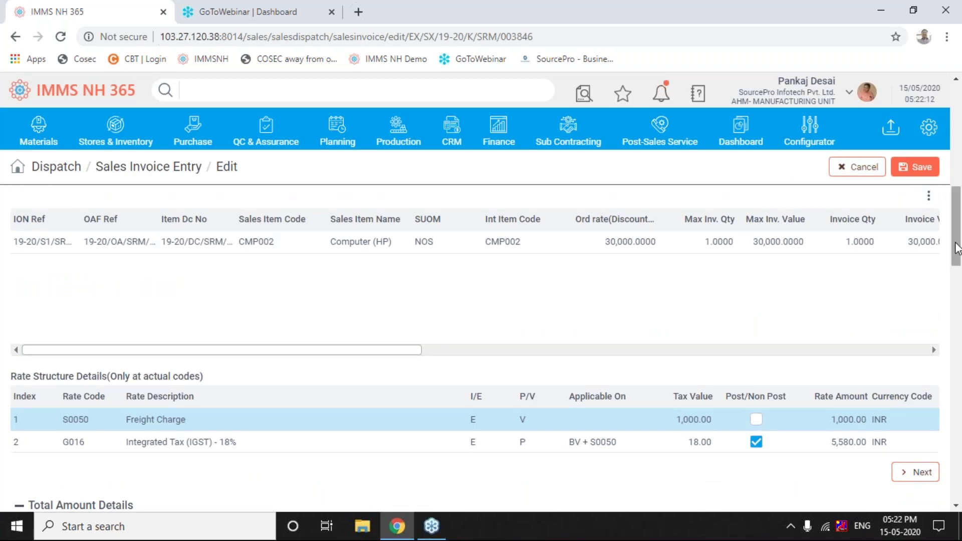
drag(957, 244, 941, 169)
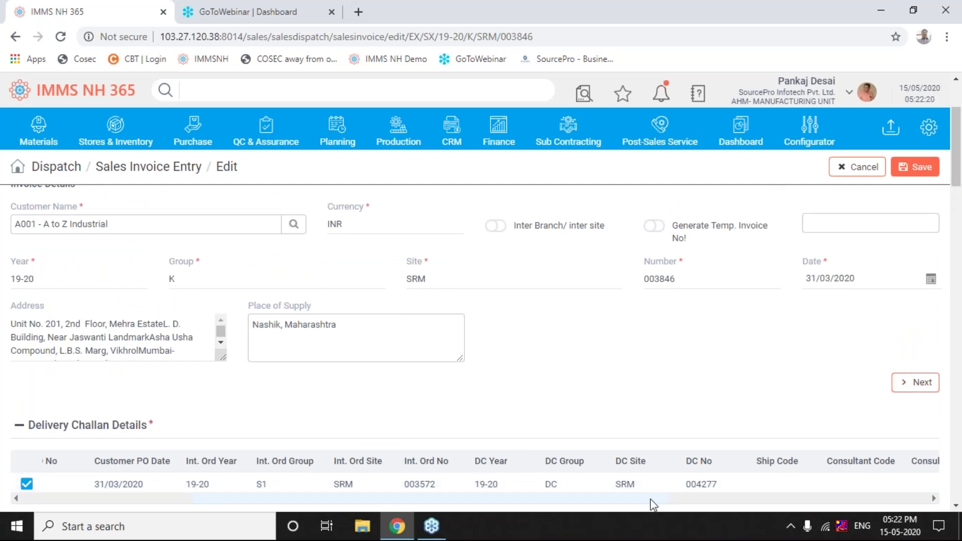
drag(650, 499, 210, 501)
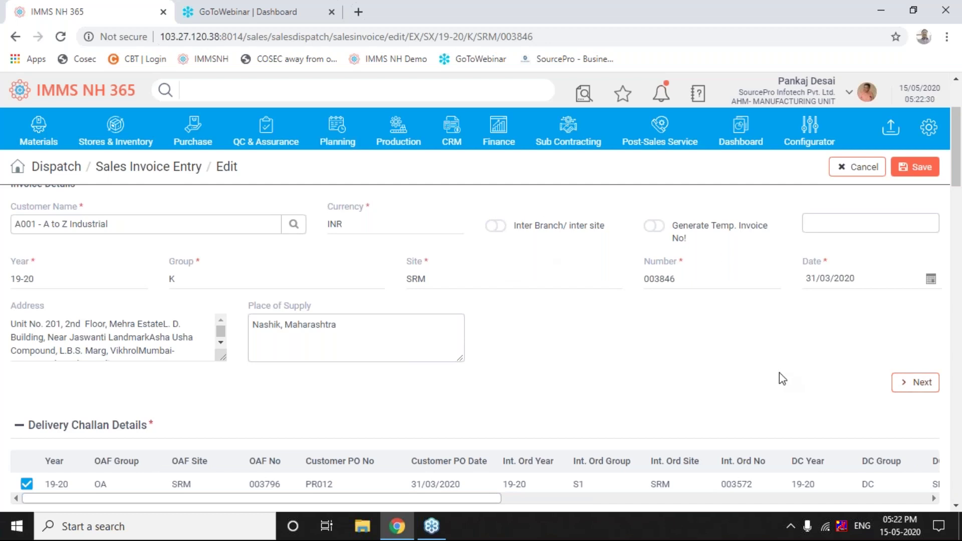
Return to the Sales Invoice Entry list in the Dispatch functions and start a new invoice.
click(453, 131)
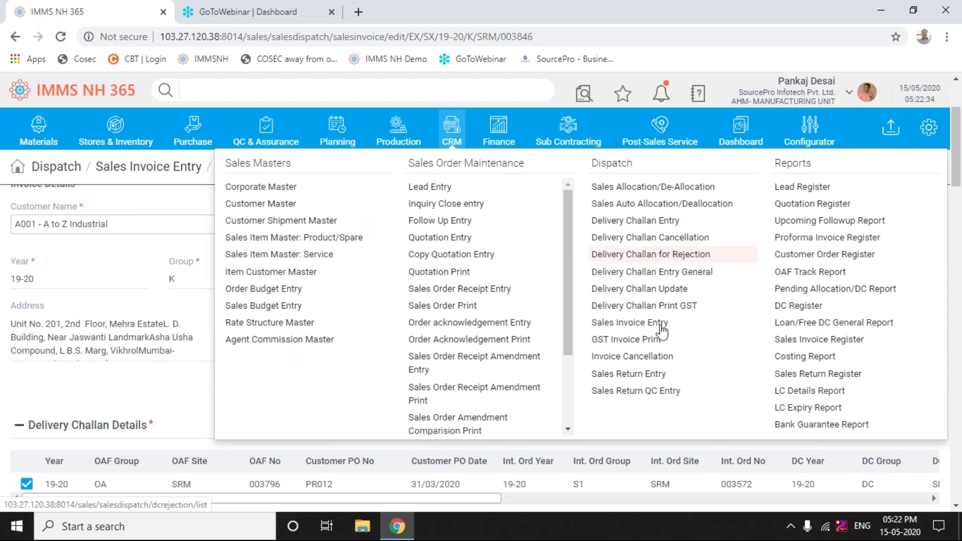
click(640, 325)
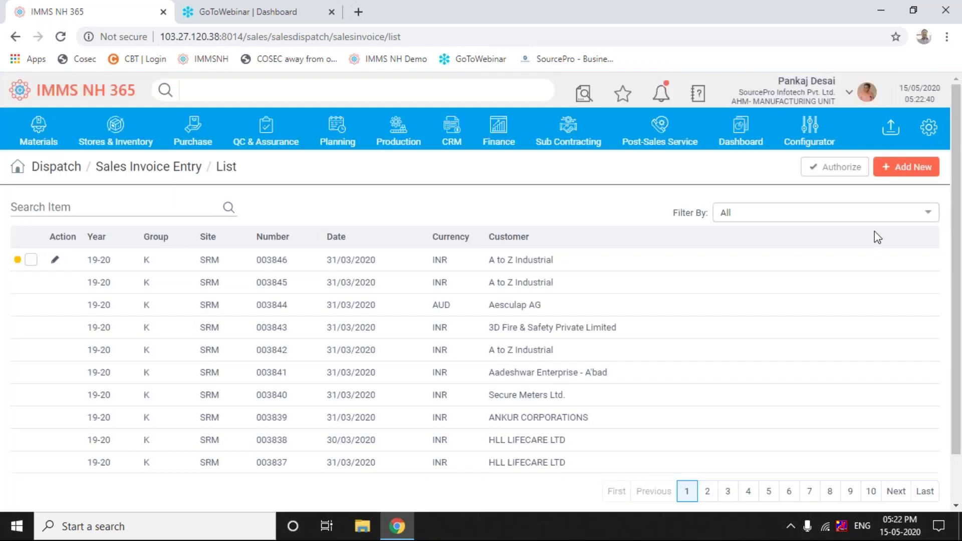
click(915, 167)
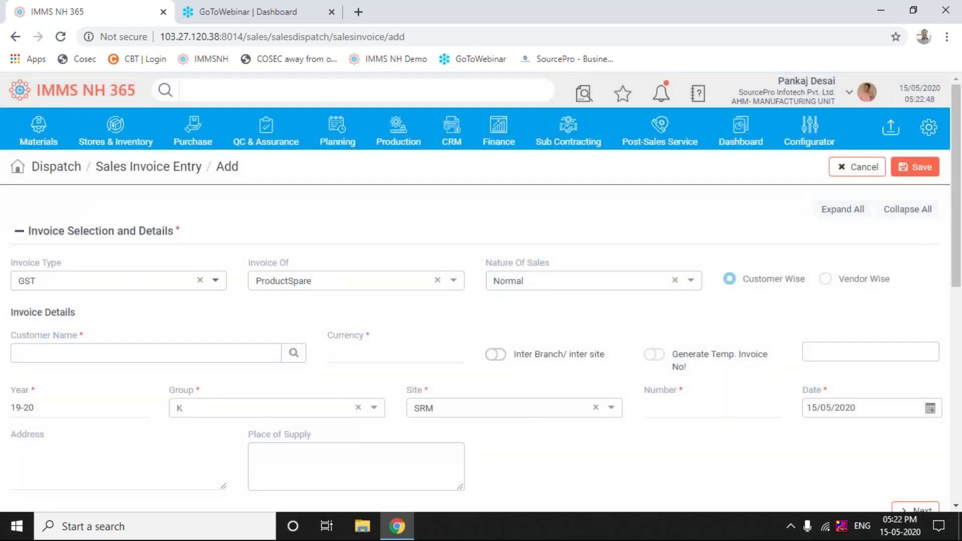
Review the Invoice Type, Invoice Of and Nature Of Sales options for the new invoice and cancel the entry.
click(215, 280)
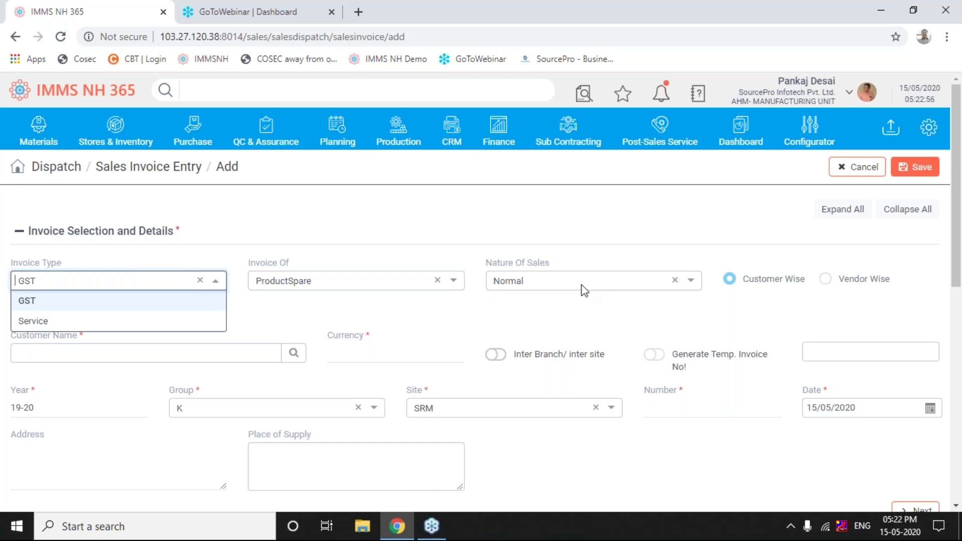
click(692, 284)
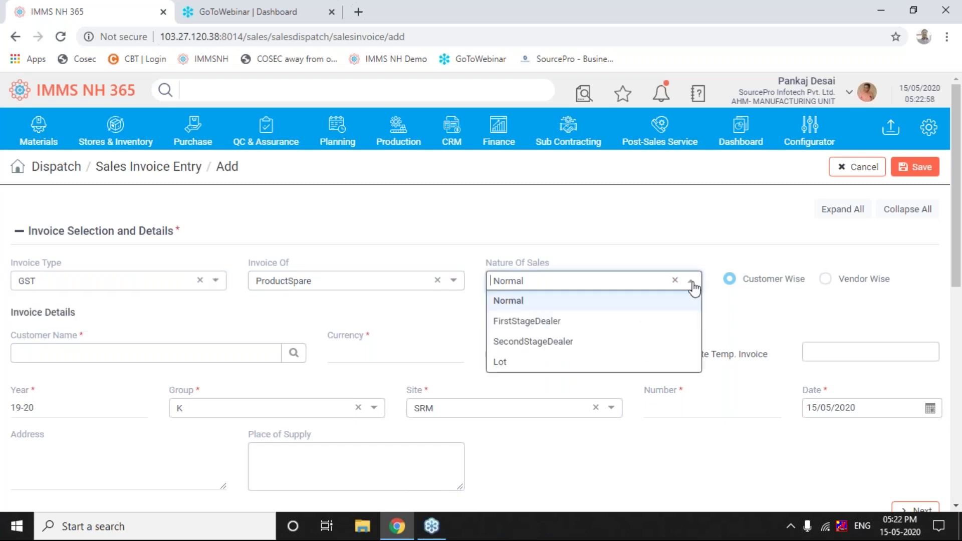
click(371, 281)
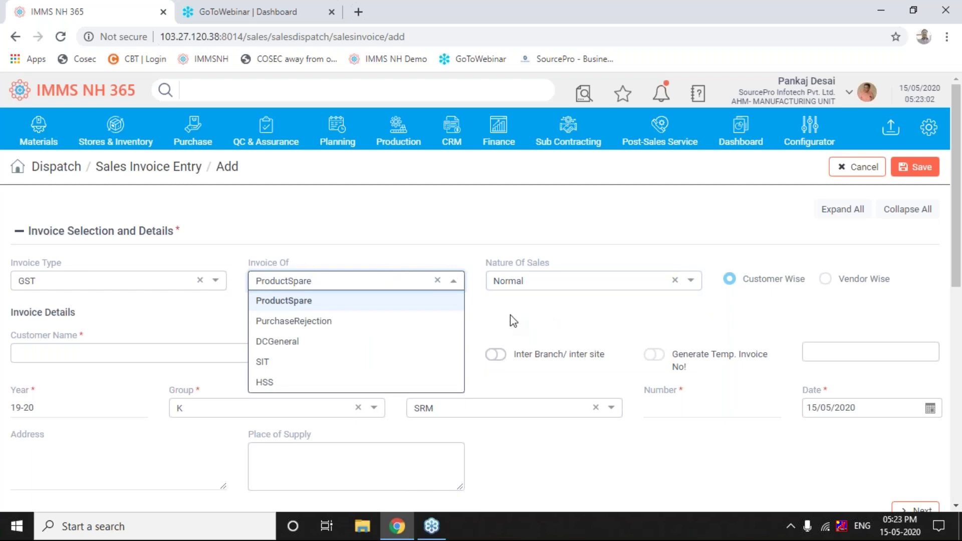
click(544, 281)
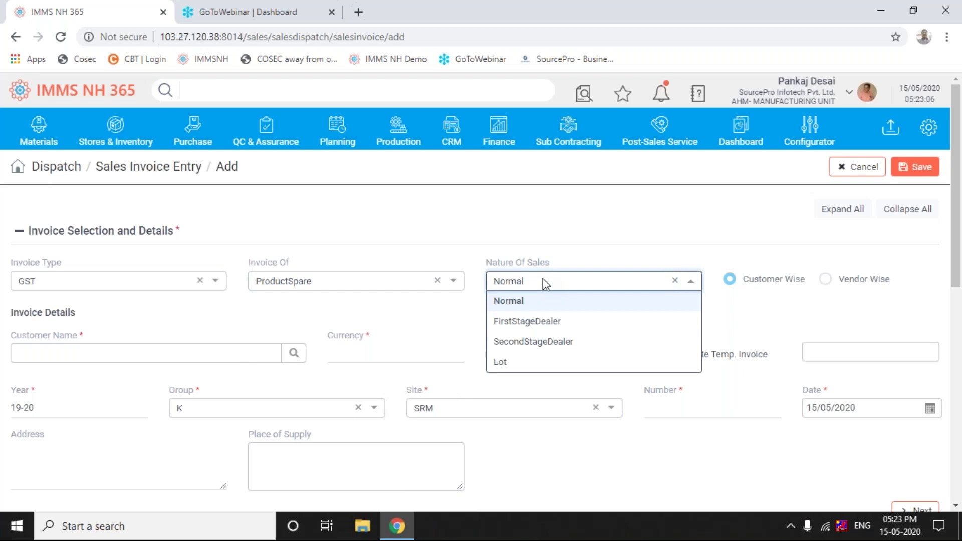
click(565, 230)
click(566, 231)
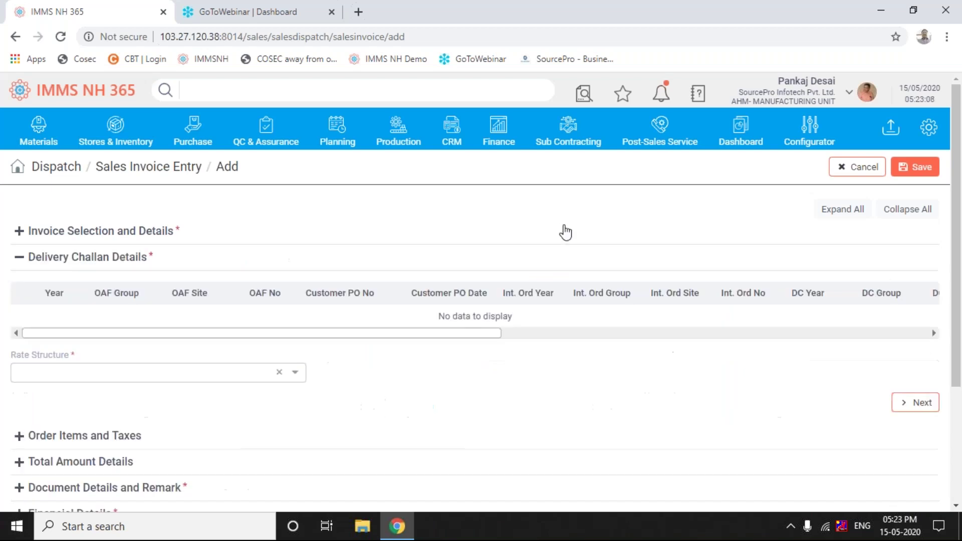
click(864, 171)
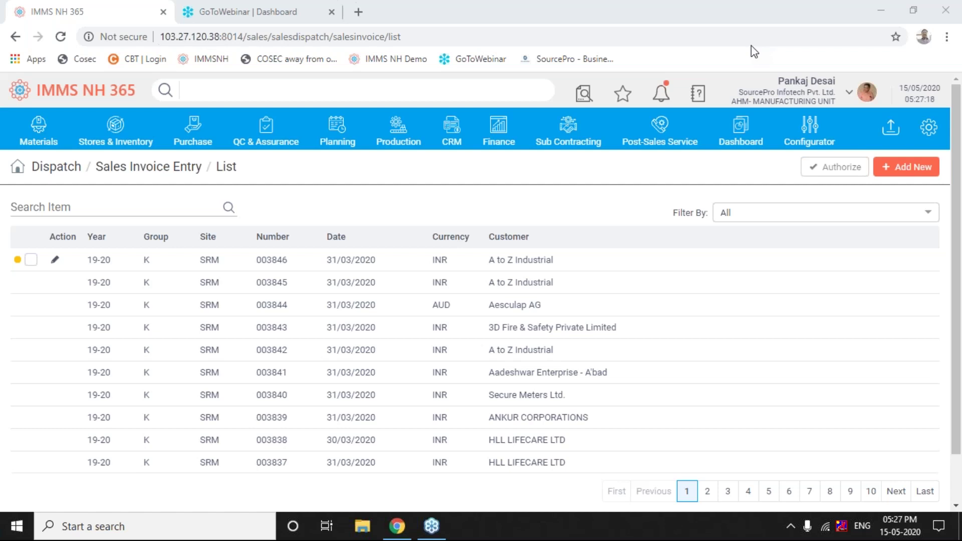
Open the Sales Return Entry list from the Dispatch functions, reload the page, and view the first listed sales return.
click(452, 136)
click(452, 136)
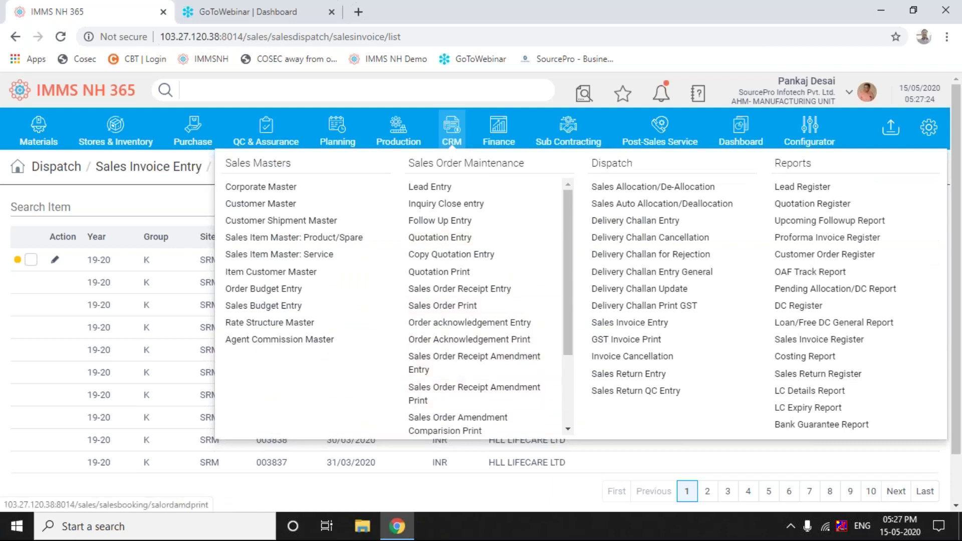
scroll(459, 424, down, 3)
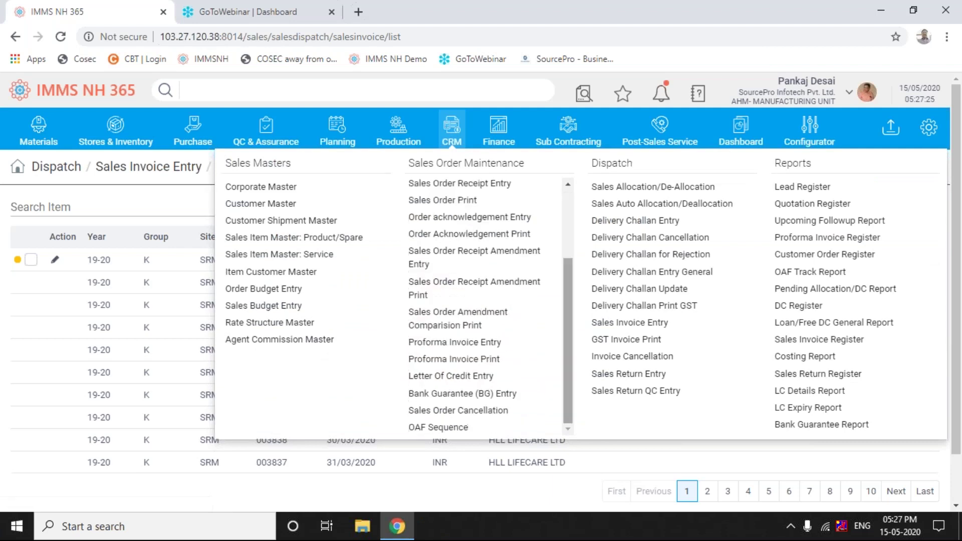
click(647, 376)
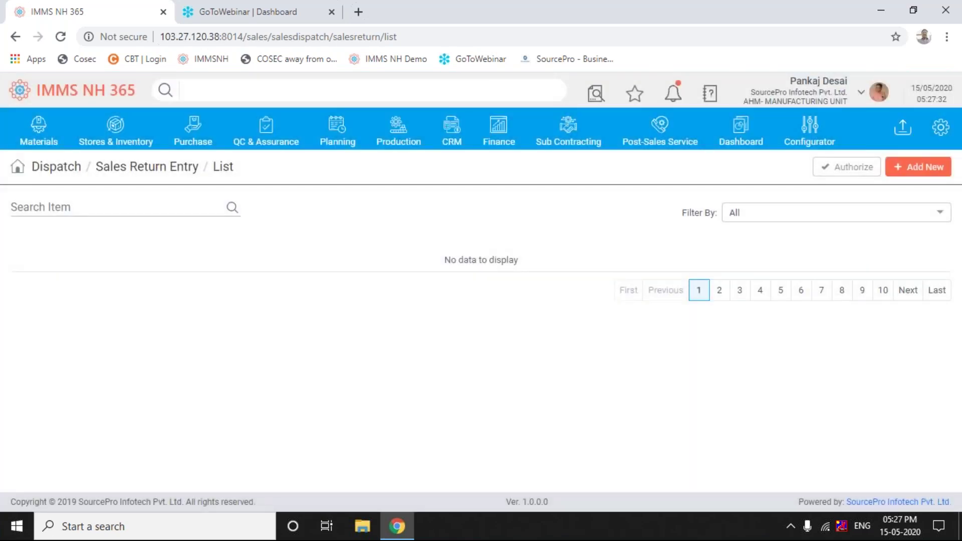
key(F5)
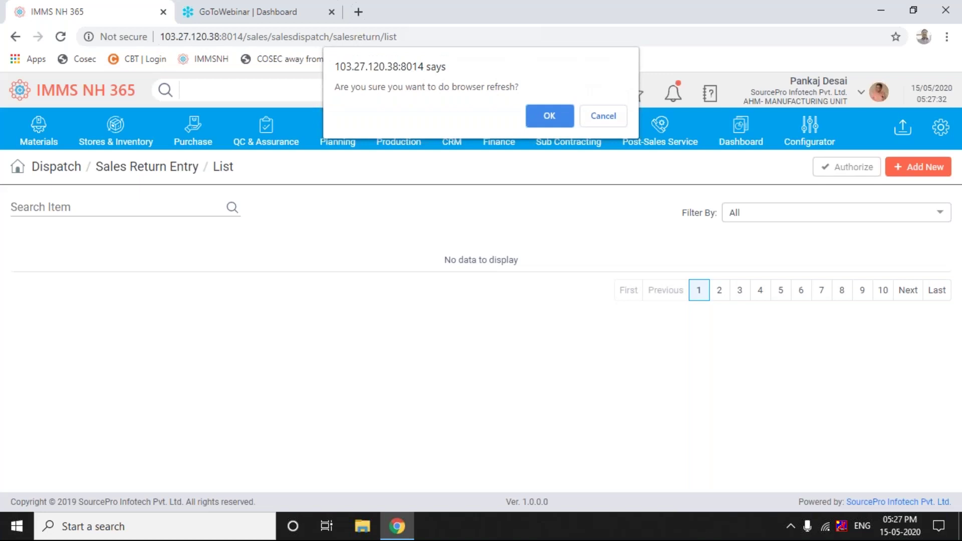
key(Return)
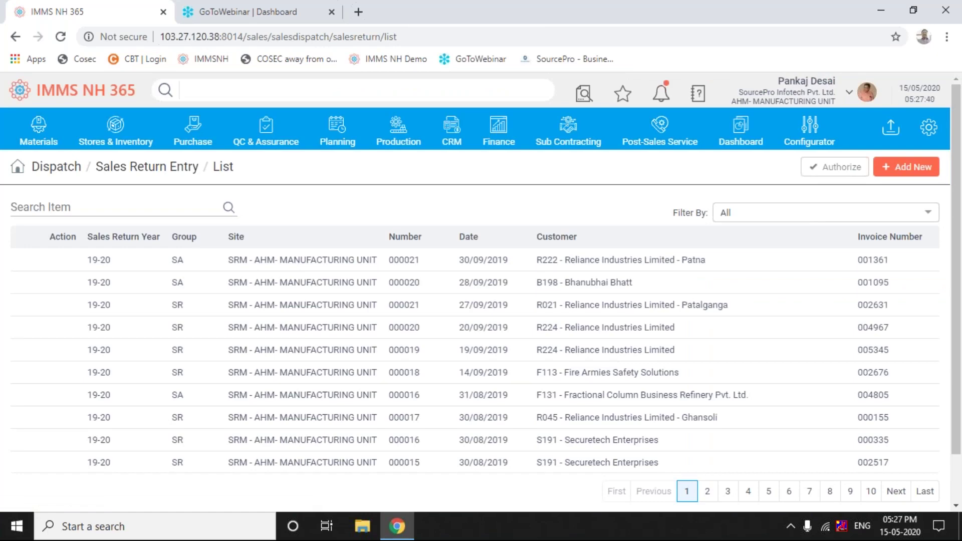
click(235, 260)
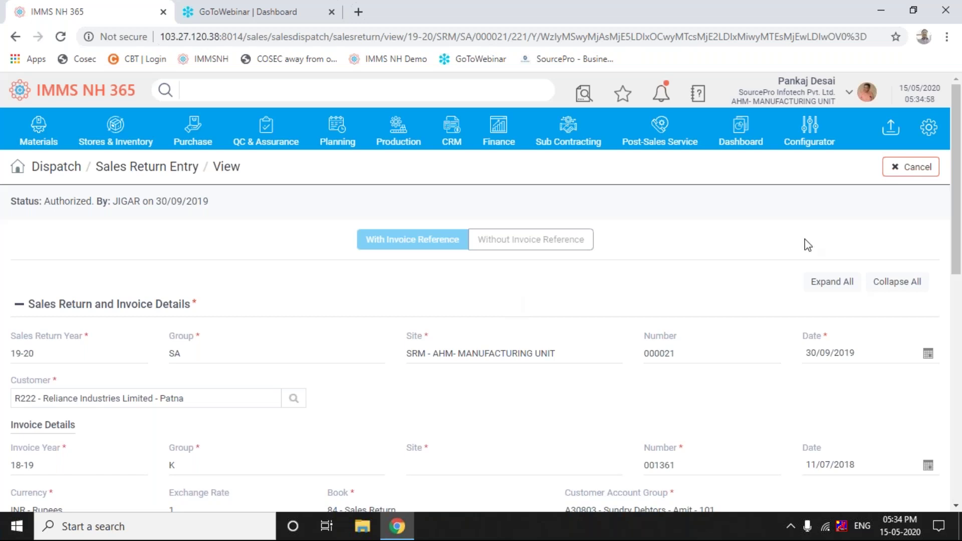
click(449, 139)
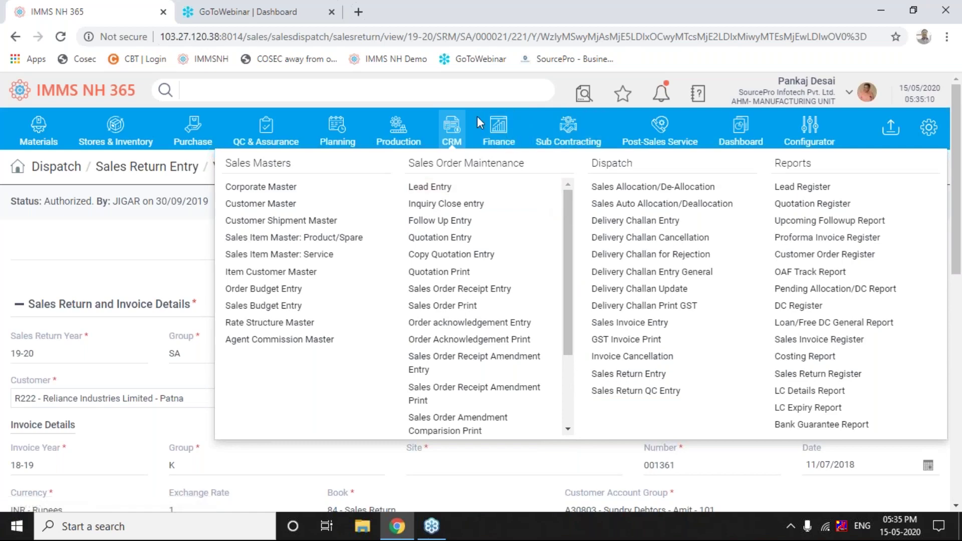
click(460, 131)
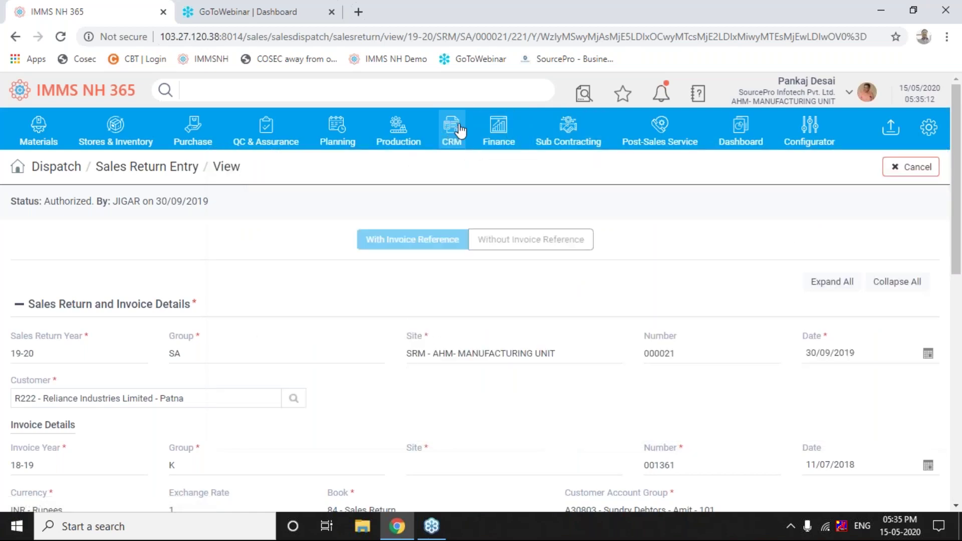